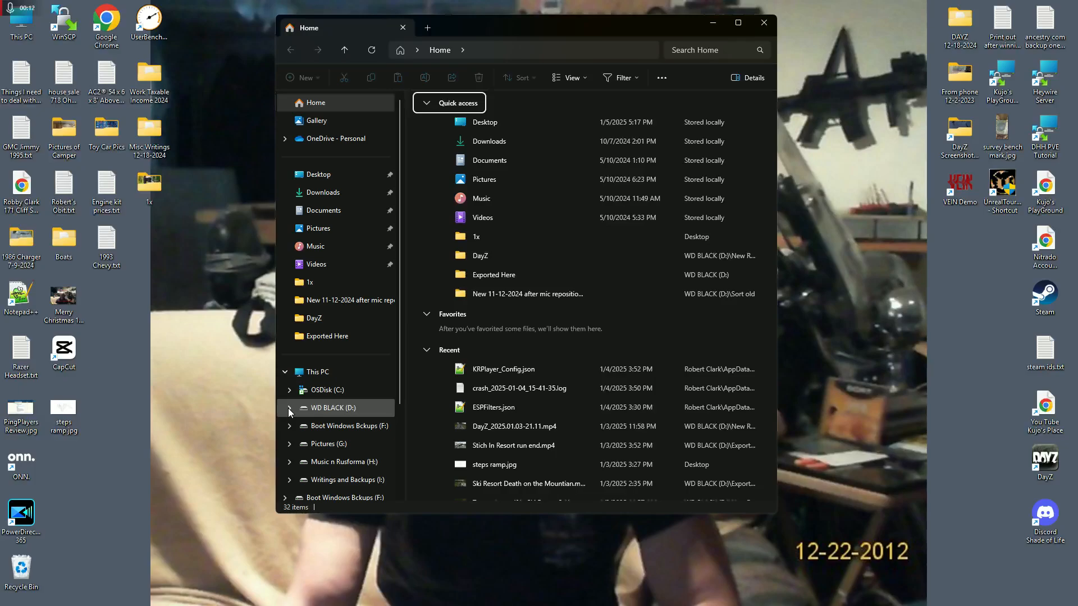
Check the used and free space of the WD BLACK (D:) drive in its properties, and close File Explorer.
{"action": "left_click", "coordinate": [316, 411]}
{"action": "right_click", "coordinate": [316, 411]}
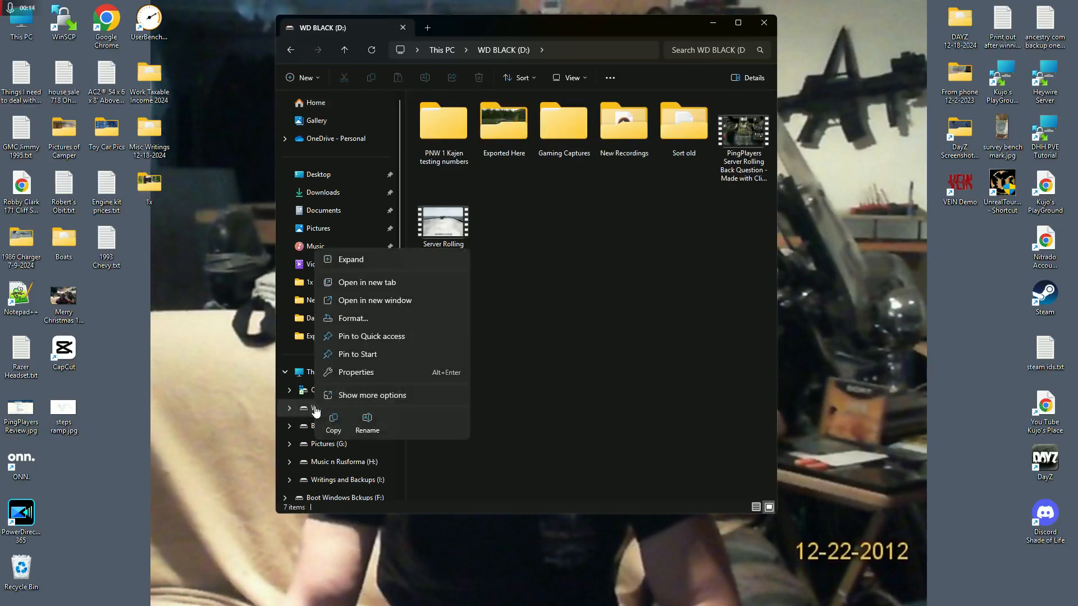
{"action": "left_click", "coordinate": [380, 372]}
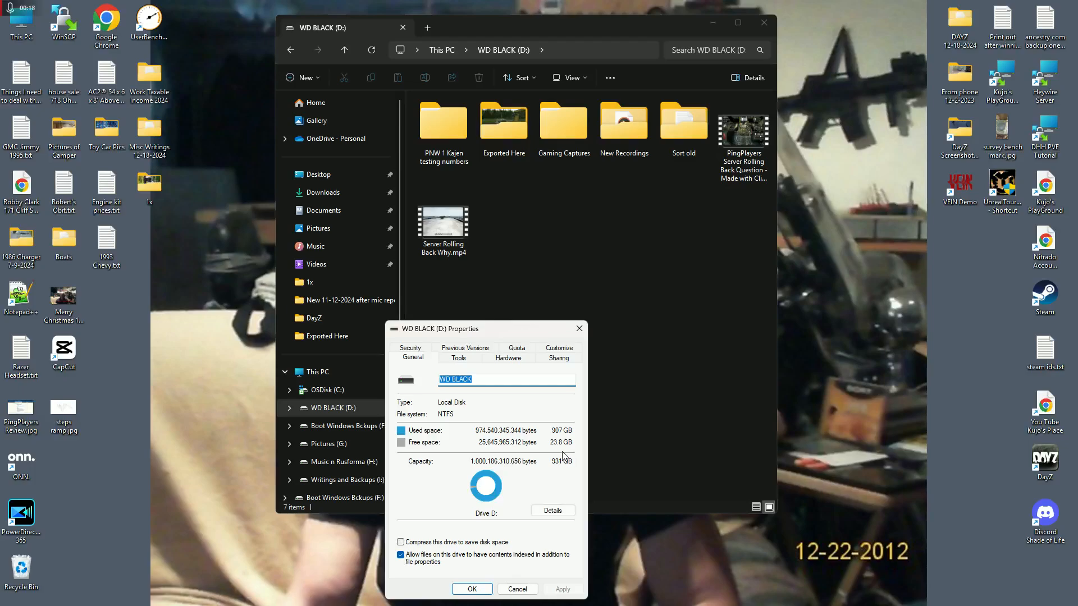
{"action": "left_click", "coordinate": [471, 589]}
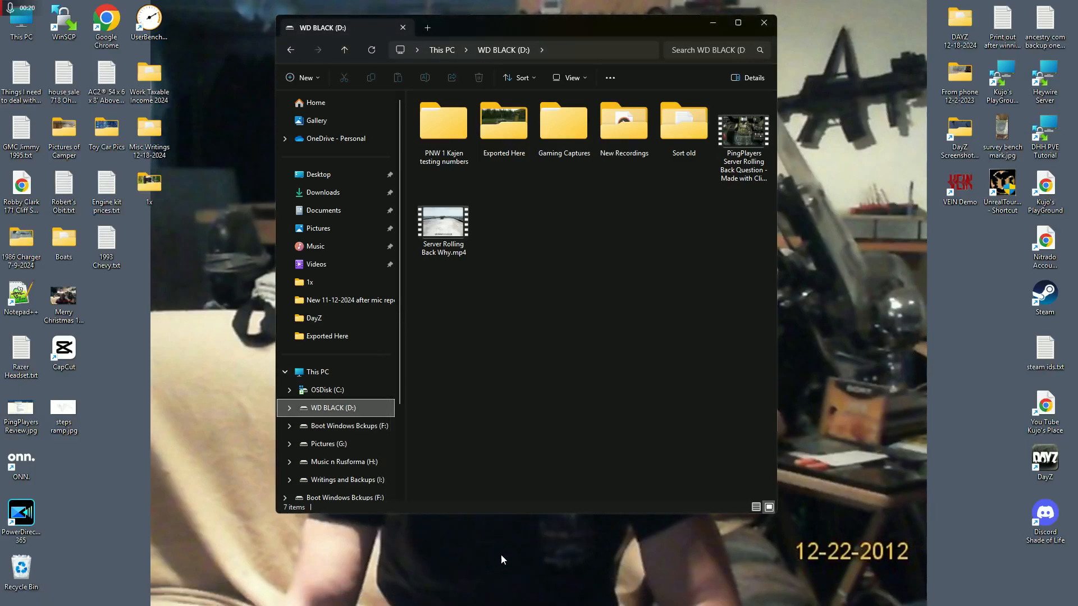
{"action": "left_click", "coordinate": [764, 23]}
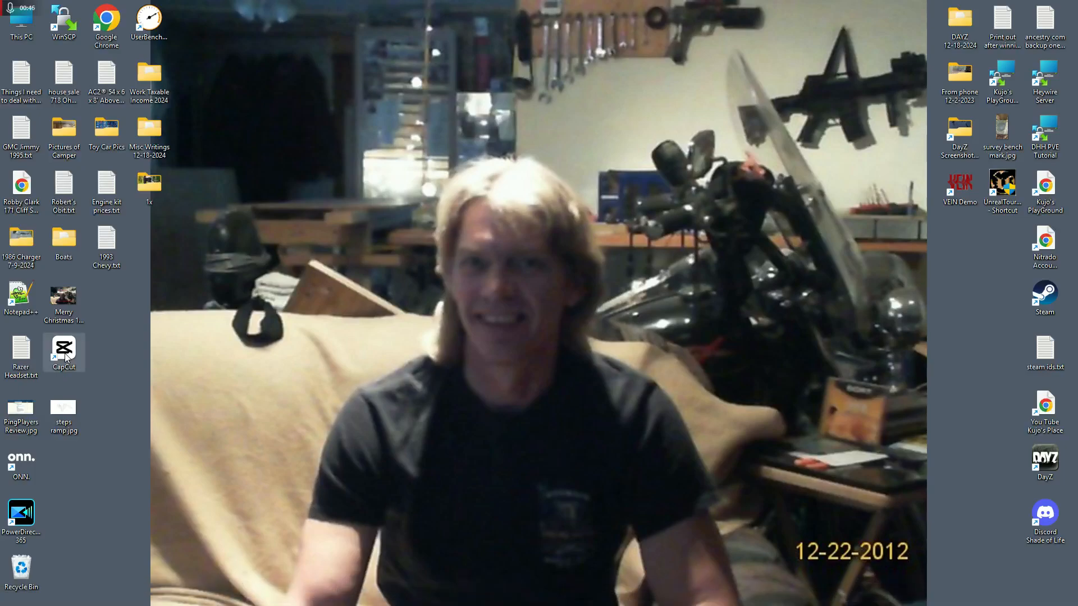
Move the CapCut desktop shortcut one column over, onto the empty spot beside its current place.
{"action": "left_click_drag", "start_coordinate": [65, 356], "coordinate": [116, 359]}
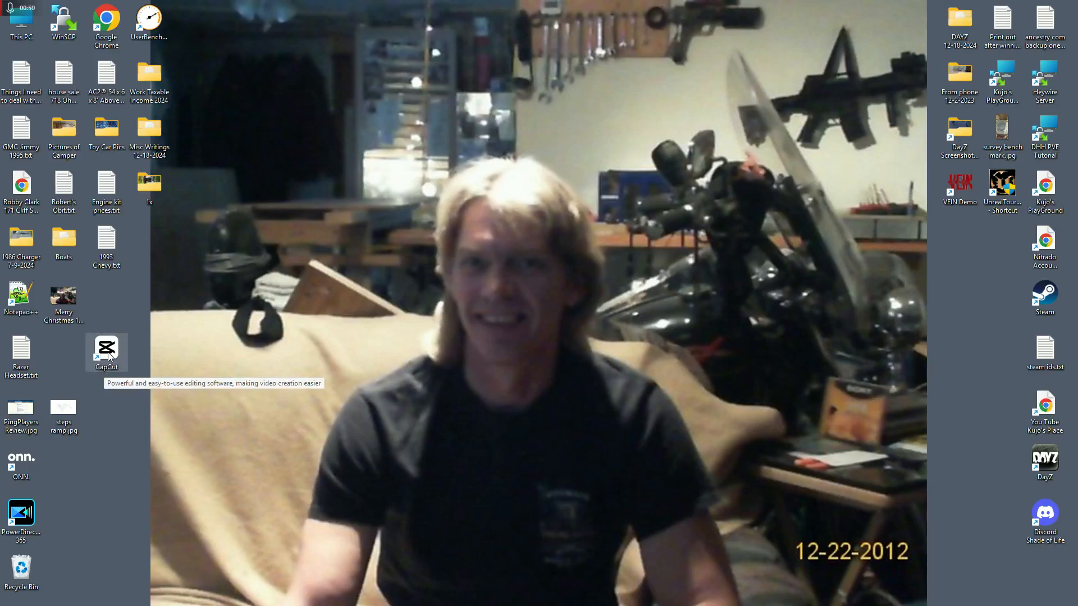
{"action": "left_click", "coordinate": [108, 356]}
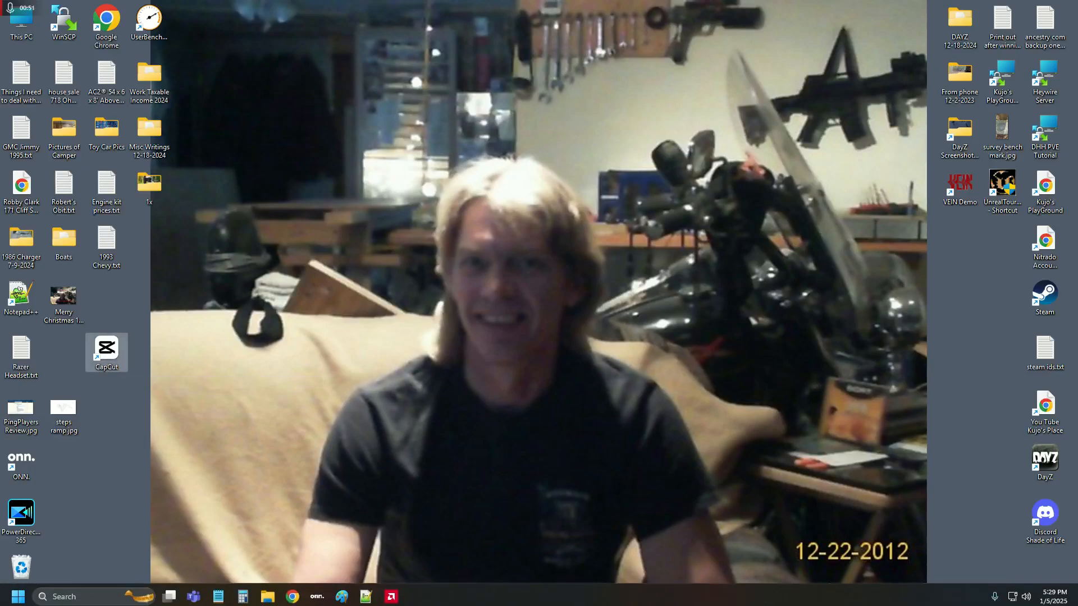
{"action": "left_click", "coordinate": [15, 595]}
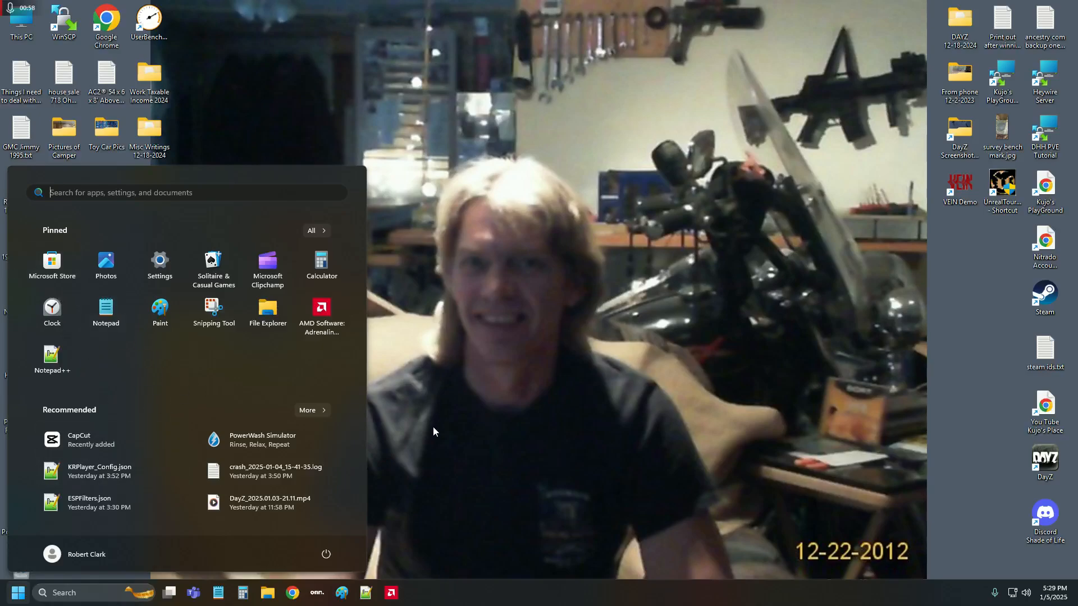
{"action": "left_click", "coordinate": [429, 445]}
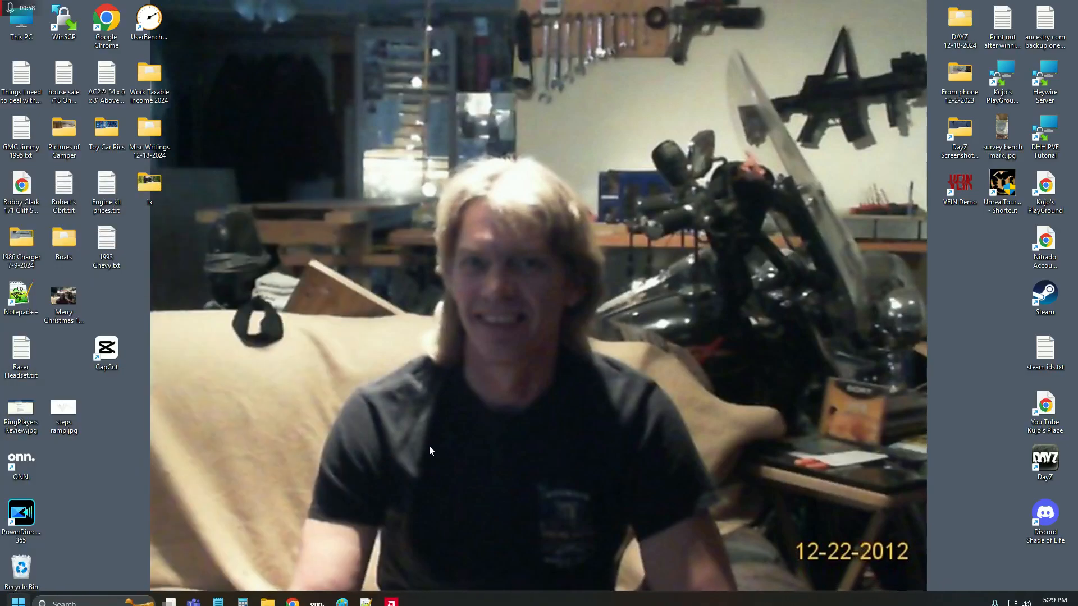
Launch CapCut and create a new project.
{"action": "double_click", "coordinate": [105, 356]}
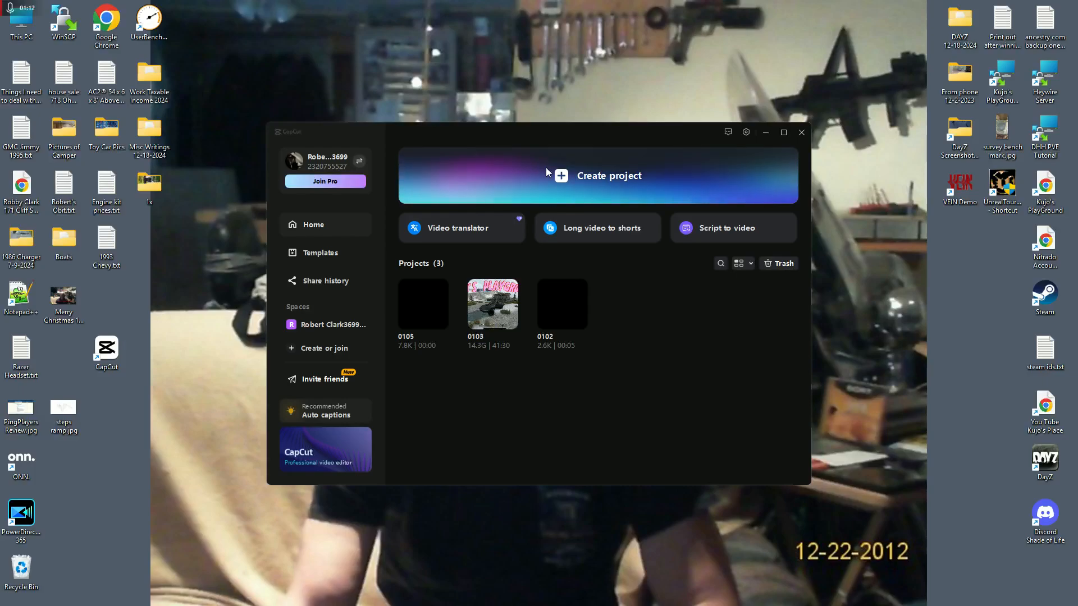
{"action": "left_click", "coordinate": [565, 176]}
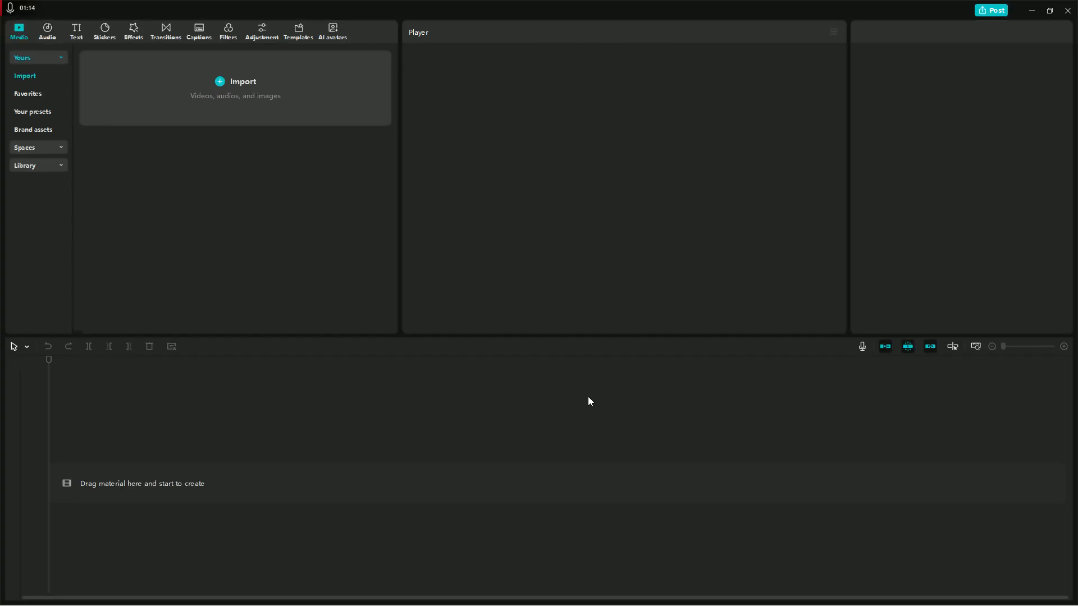
Import the four "Kujo Parties New Year with Ai" MP4 clips from the DayZ folder on WD BLACK (D:).
{"action": "left_click", "coordinate": [222, 84]}
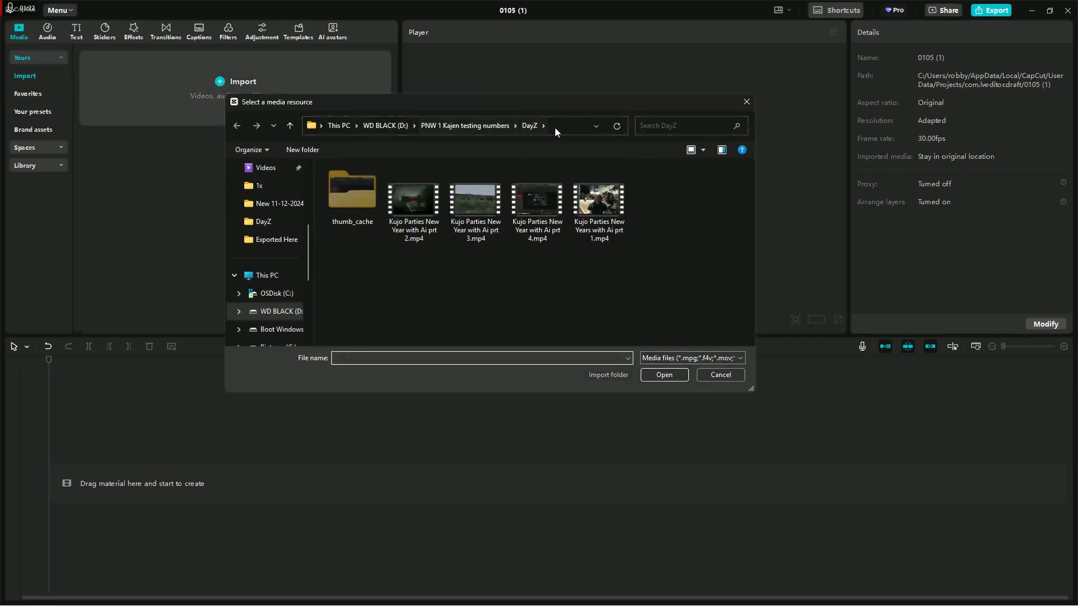
{"action": "left_click", "coordinate": [598, 126]}
{"action": "left_click", "coordinate": [480, 301]}
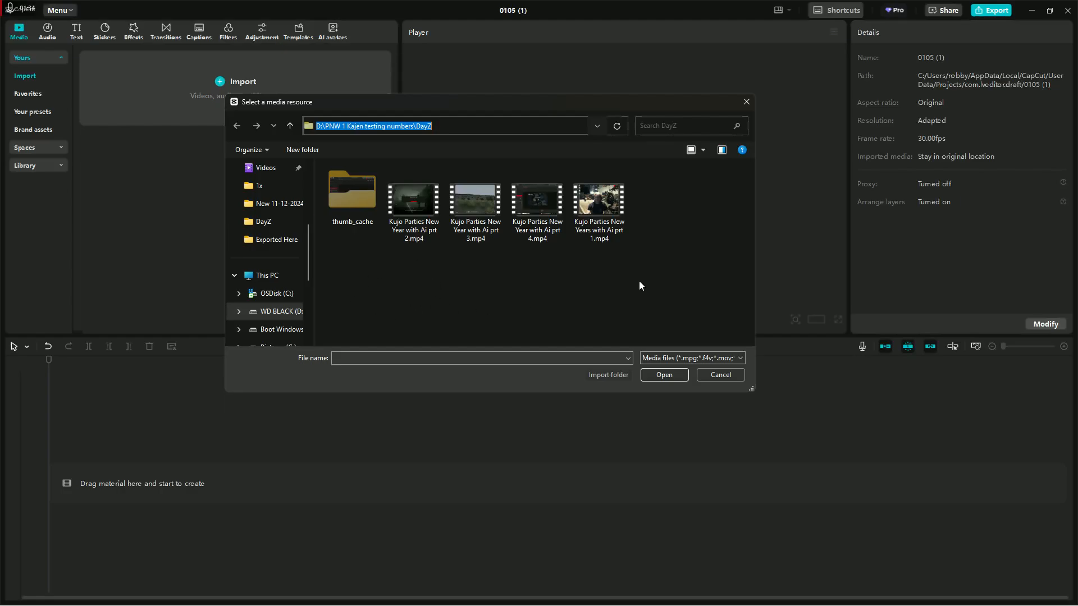
{"action": "left_click_drag", "start_coordinate": [639, 251], "coordinate": [414, 195]}
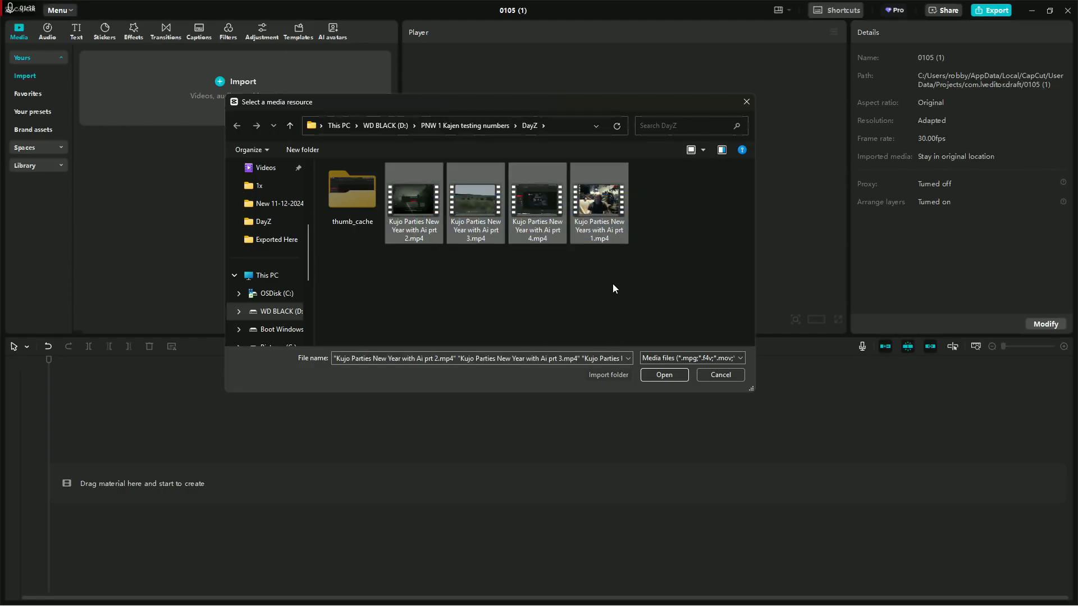
{"action": "left_click", "coordinate": [664, 377]}
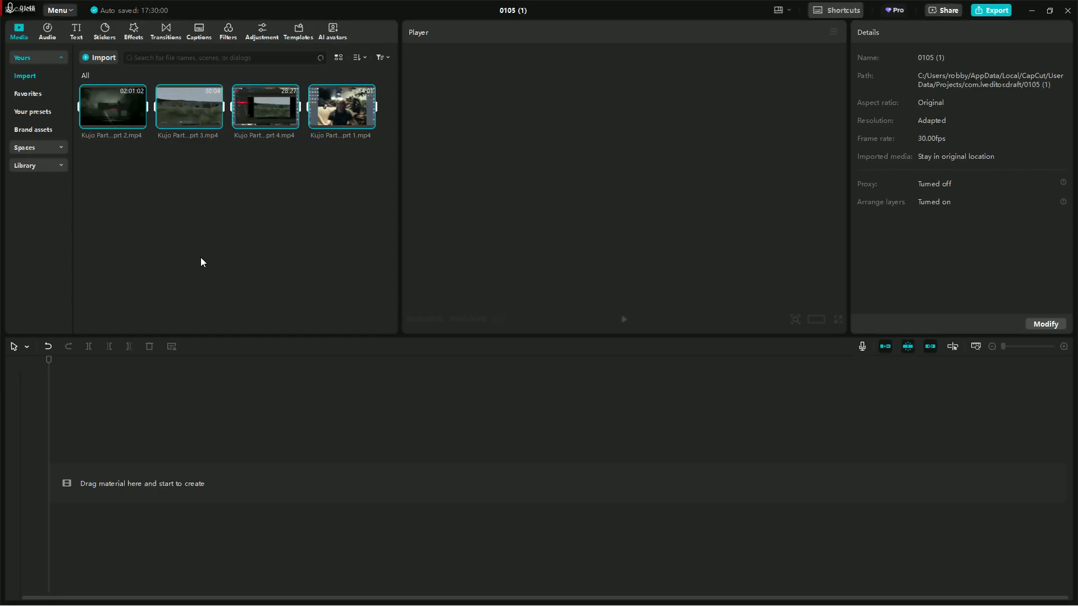
Sort the imported media clips by time created.
{"action": "right_click", "coordinate": [197, 192]}
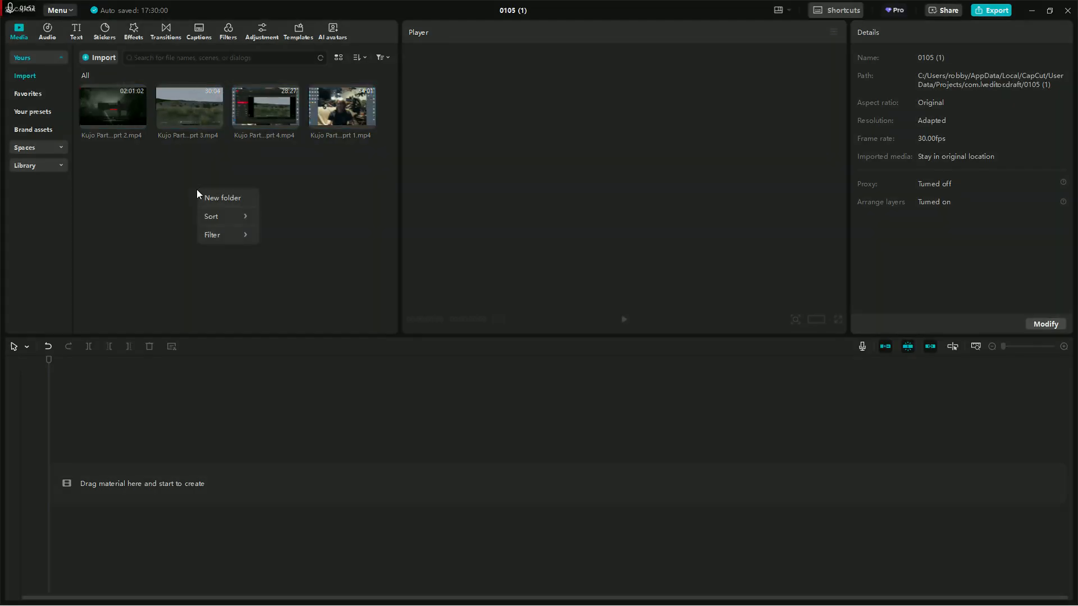
{"action": "mouse_move", "coordinate": [220, 220]}
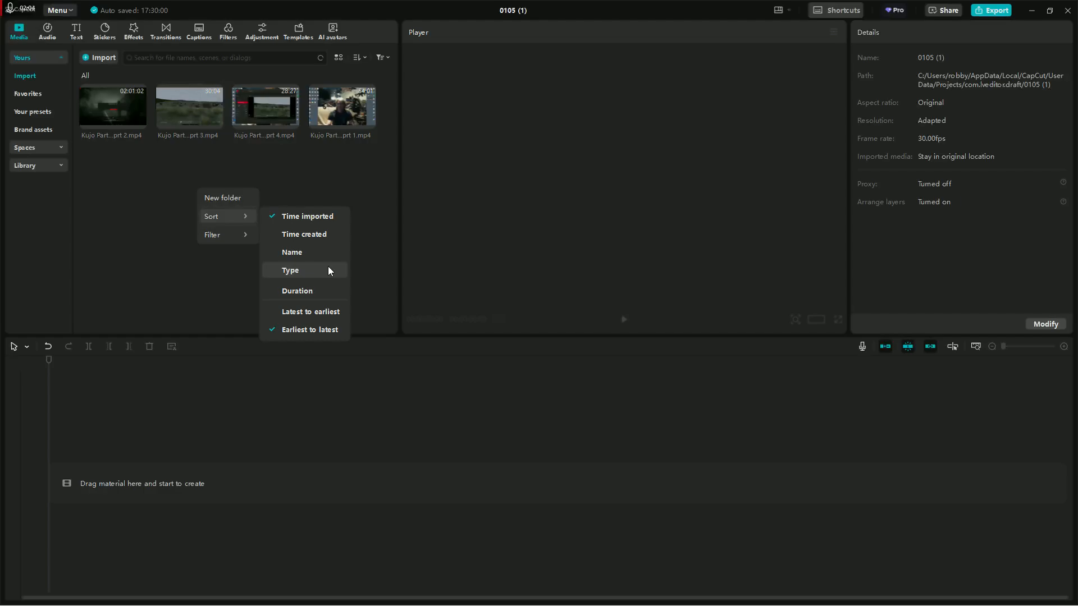
{"action": "left_click", "coordinate": [312, 234]}
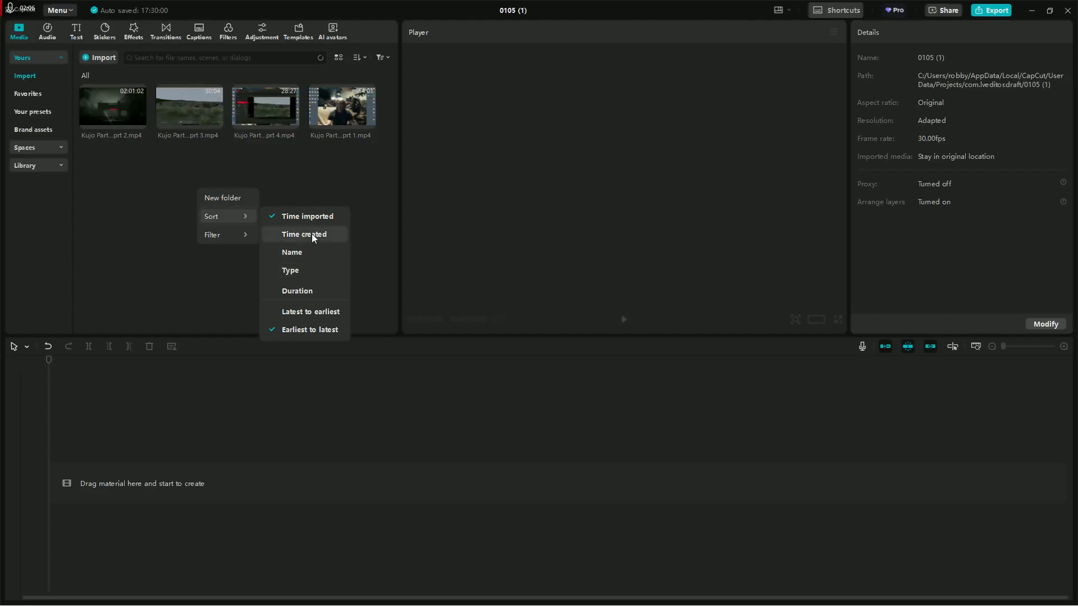
{"action": "left_click", "coordinate": [359, 170]}
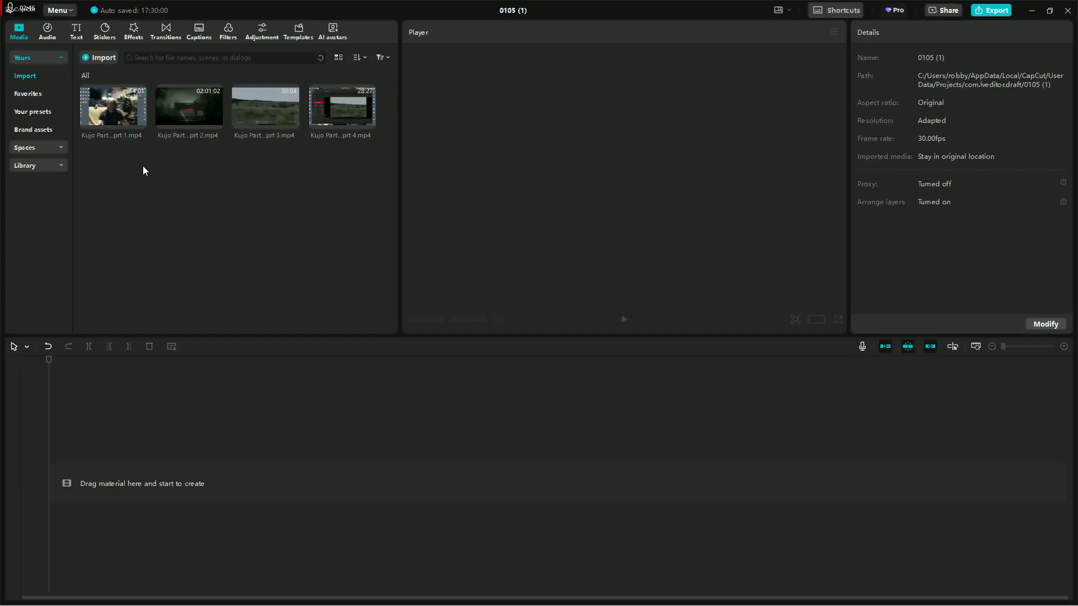
Place the prt 1 clip at the start of the timeline's main track and select it.
{"action": "left_click_drag", "start_coordinate": [113, 110], "coordinate": [103, 480]}
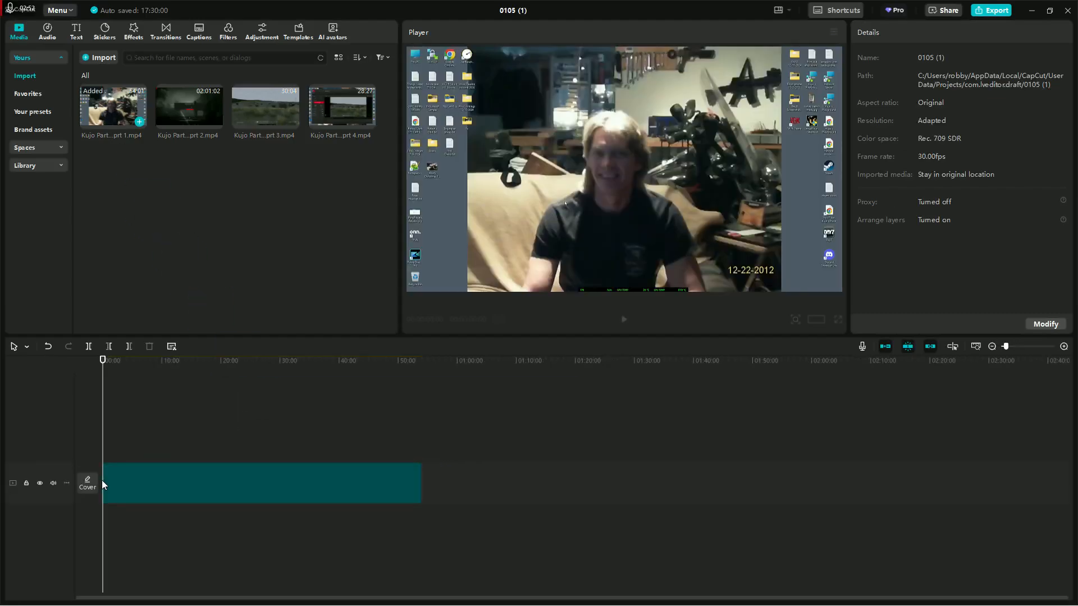
{"action": "left_click", "coordinate": [164, 486]}
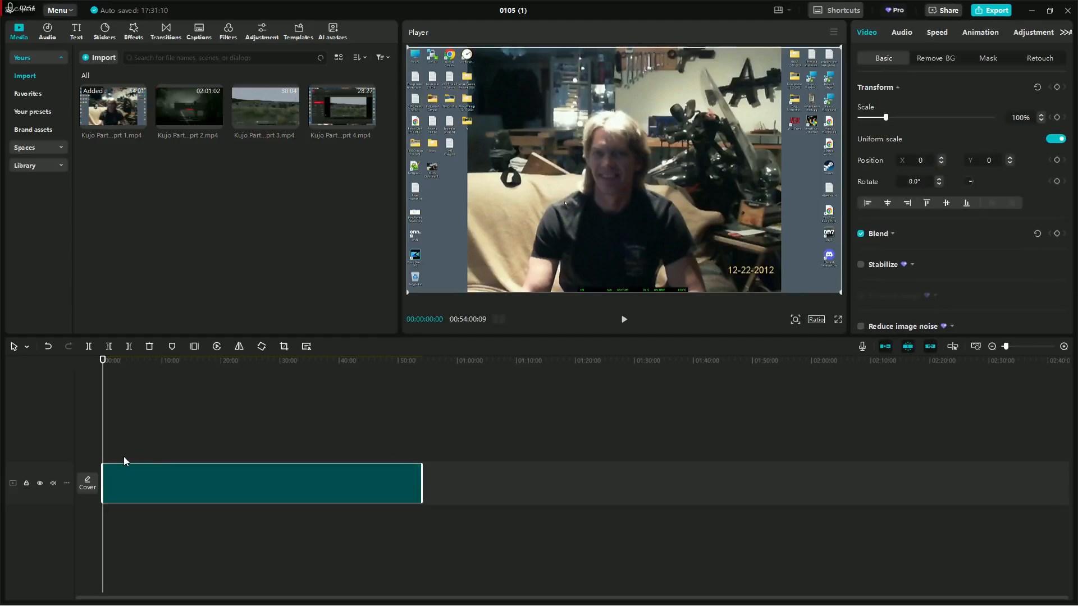
Open the video's cover design, decline network access for capcut.exe, and crop the desktop-icon strips off both sides of the cover image.
{"action": "left_click", "coordinate": [86, 486]}
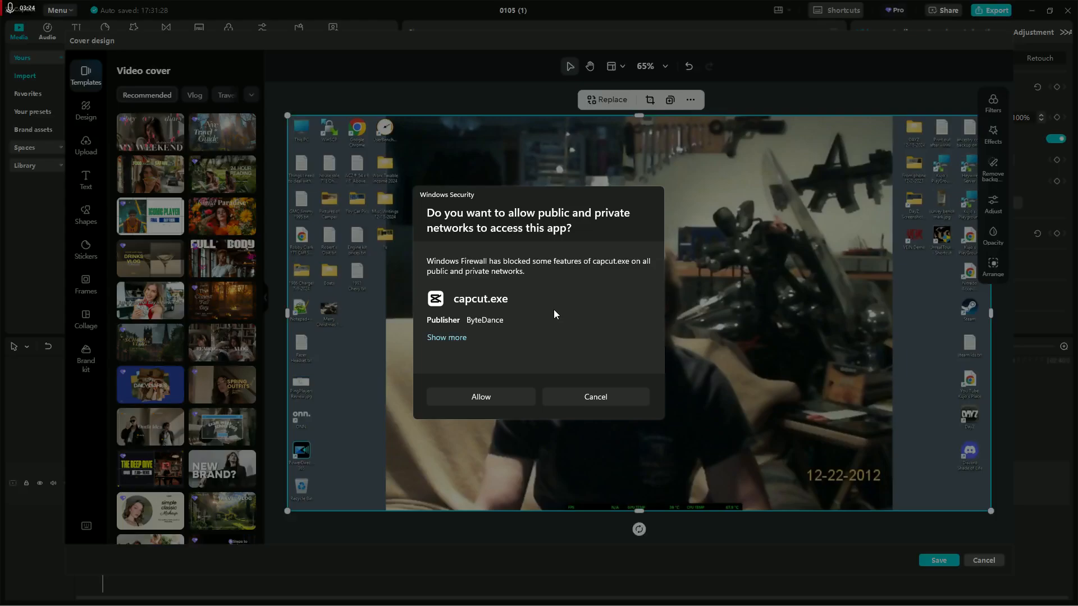
{"action": "left_click", "coordinate": [617, 395]}
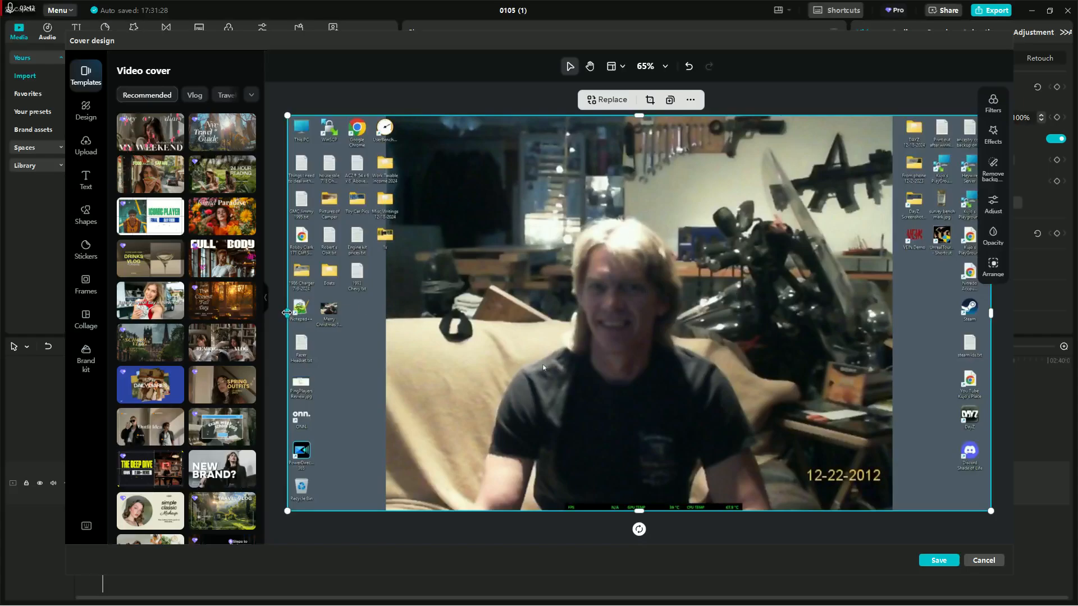
{"action": "left_click_drag", "start_coordinate": [286, 313], "coordinate": [400, 317]}
{"action": "left_click", "coordinate": [992, 104]}
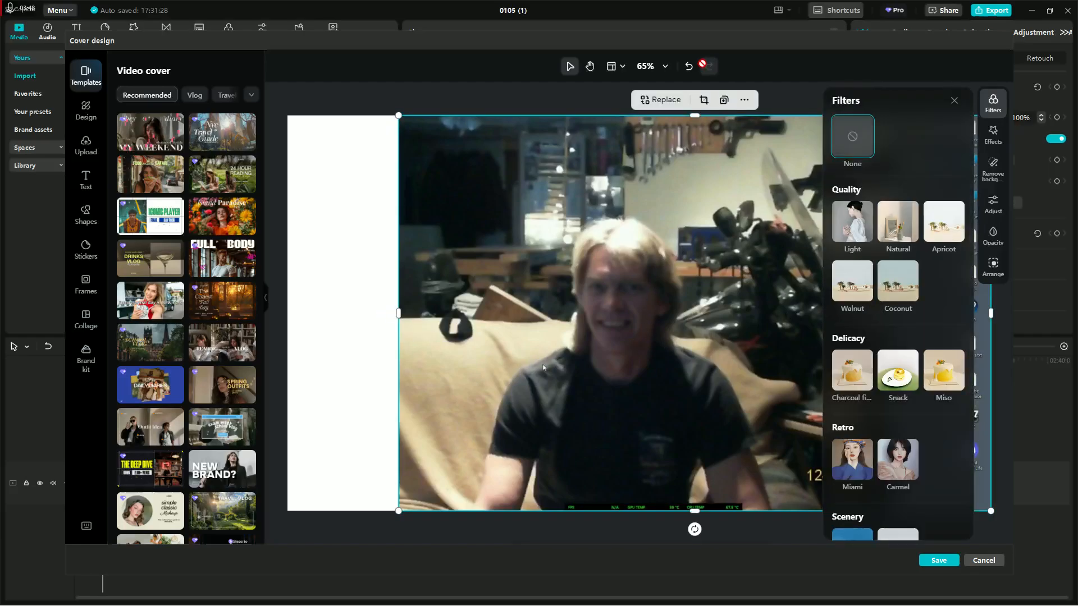
{"action": "left_click", "coordinate": [952, 103]}
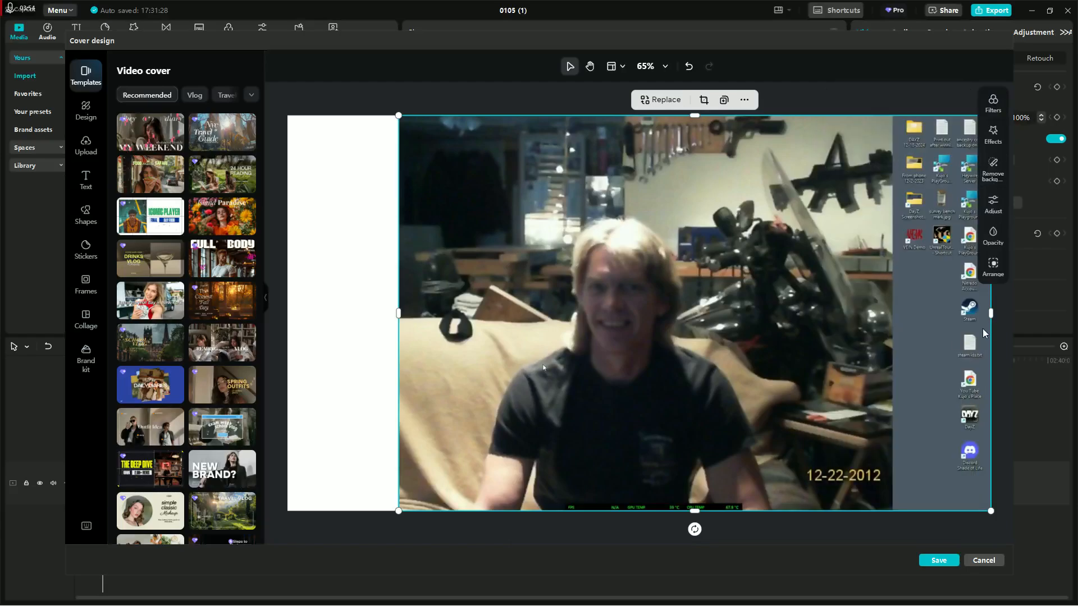
{"action": "left_click_drag", "start_coordinate": [989, 314], "coordinate": [884, 314]}
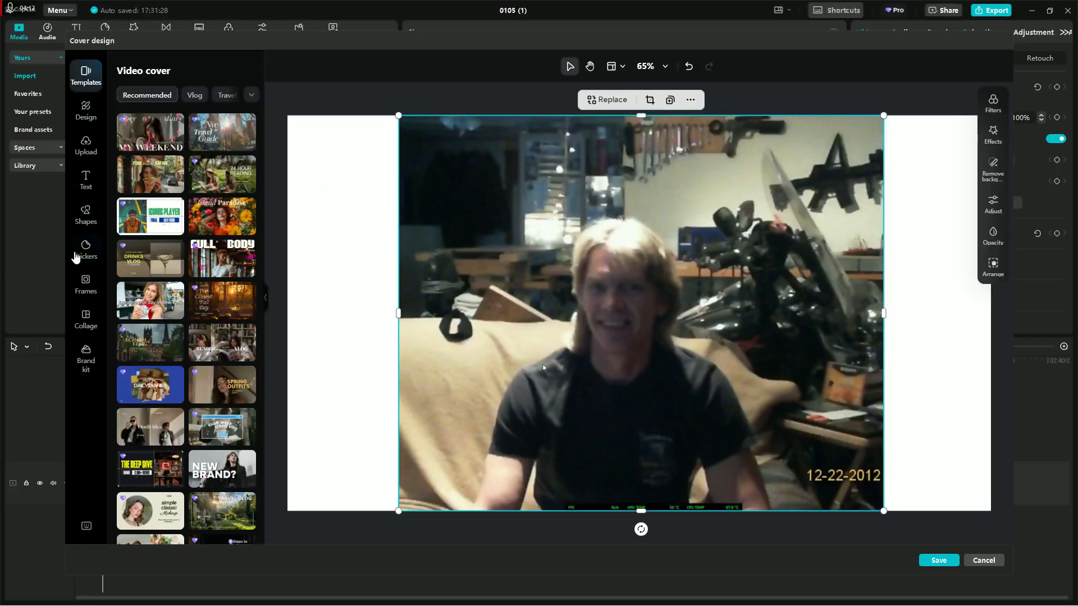
Add the green-outlined "Avocado" text preset to the cover and place it above the man's head.
{"action": "left_click", "coordinate": [87, 181]}
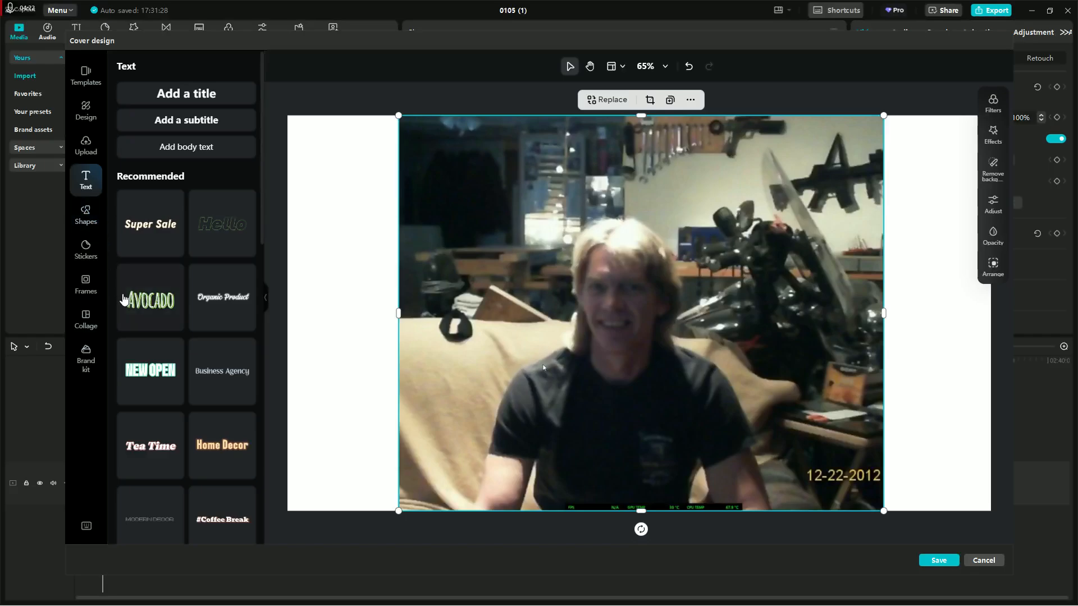
{"action": "left_click", "coordinate": [157, 299]}
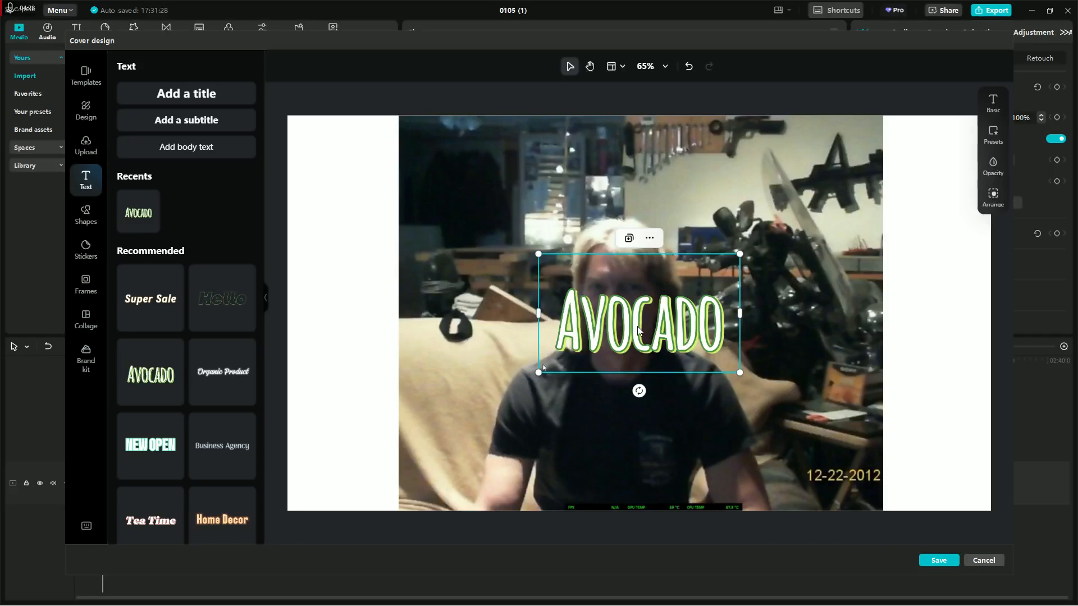
{"action": "left_click_drag", "start_coordinate": [639, 321], "coordinate": [621, 187]}
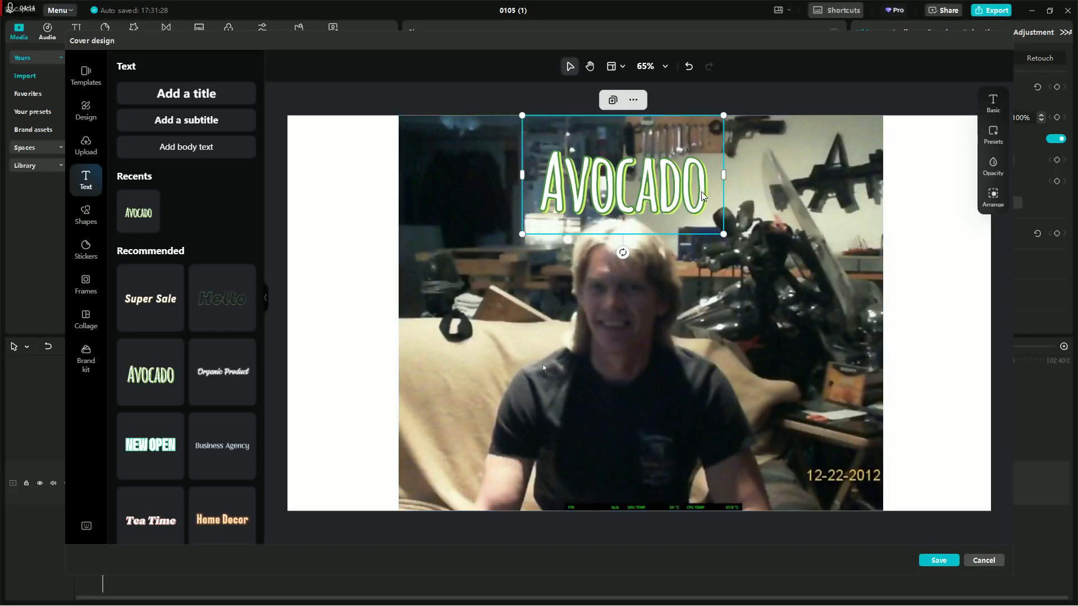
Replace the "Avocado" cover text with "Holy Crap I'm Still" on the first line and "Learning" on the second.
{"action": "double_click", "coordinate": [664, 197]}
{"action": "left_click", "coordinate": [708, 187]}
{"action": "key", "text": "BackSpace"}
{"action": "key", "text": "BackSpace"}
{"action": "key", "text": "BackSpace"}
{"action": "key", "text": "BackSpace"}
{"action": "key", "text": "BackSpace"}
{"action": "key", "text": "BackSpace"}
{"action": "key", "text": "BackSpace"}
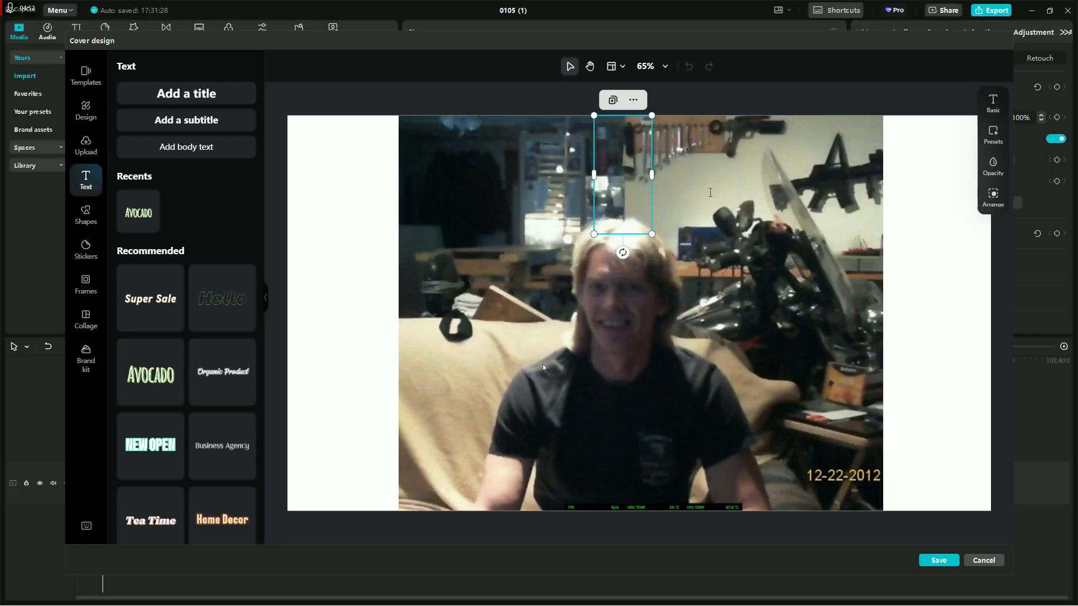
{"action": "type", "text": "HOL"}
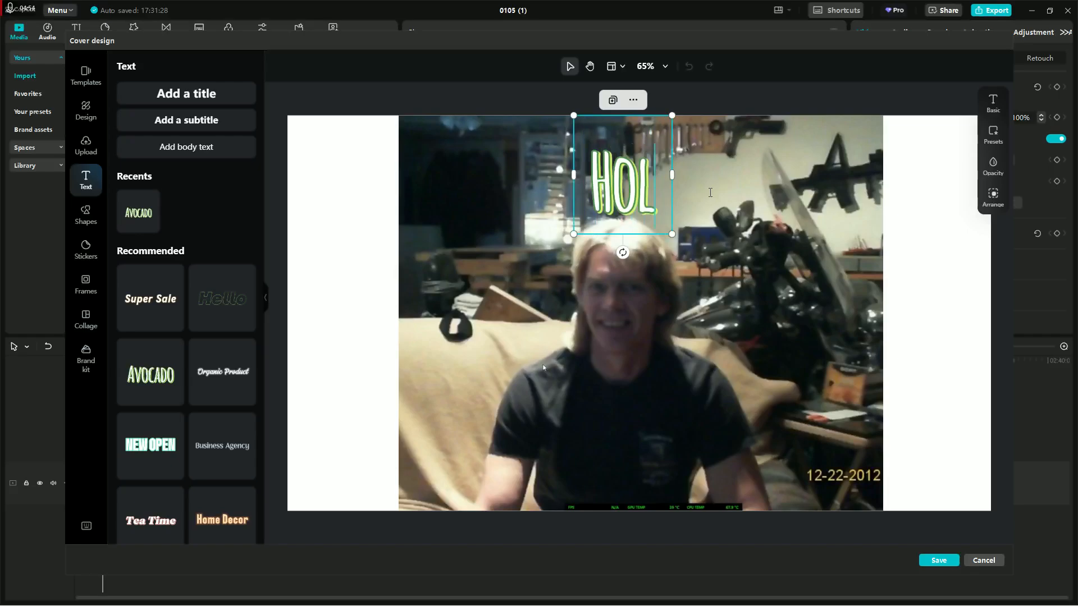
{"action": "type", "text": "Y Crap"}
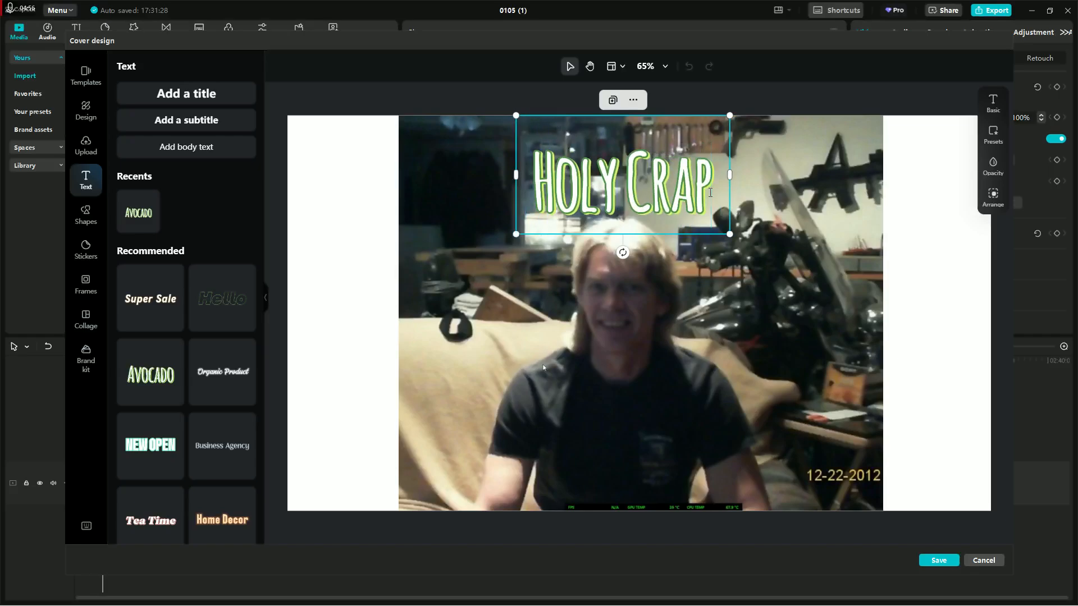
{"action": "type", "text": " I"}
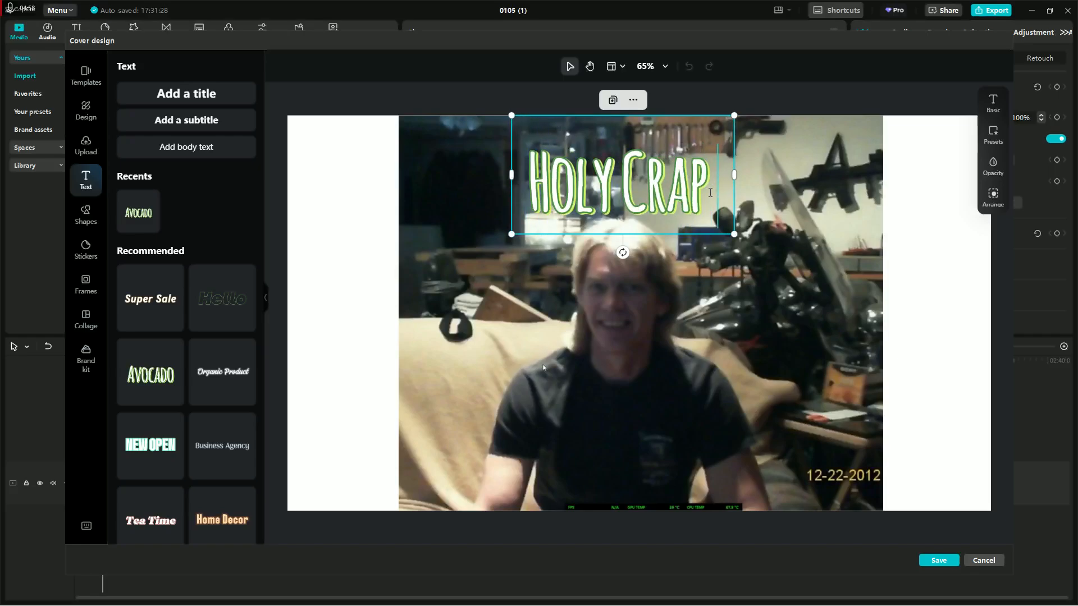
{"action": "type", "text": "'m S"}
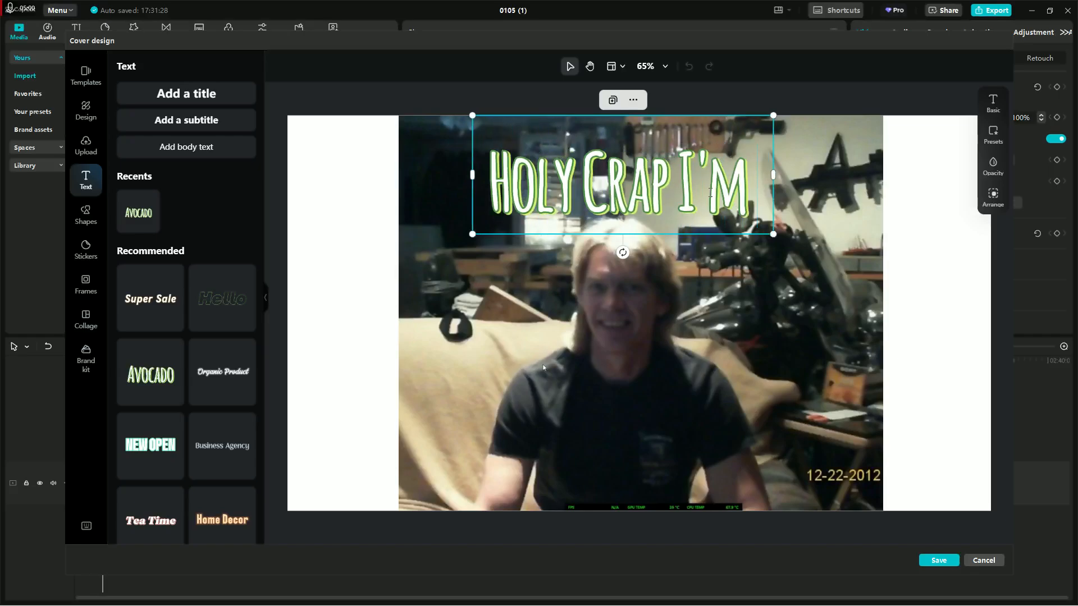
{"action": "type", "text": "till"}
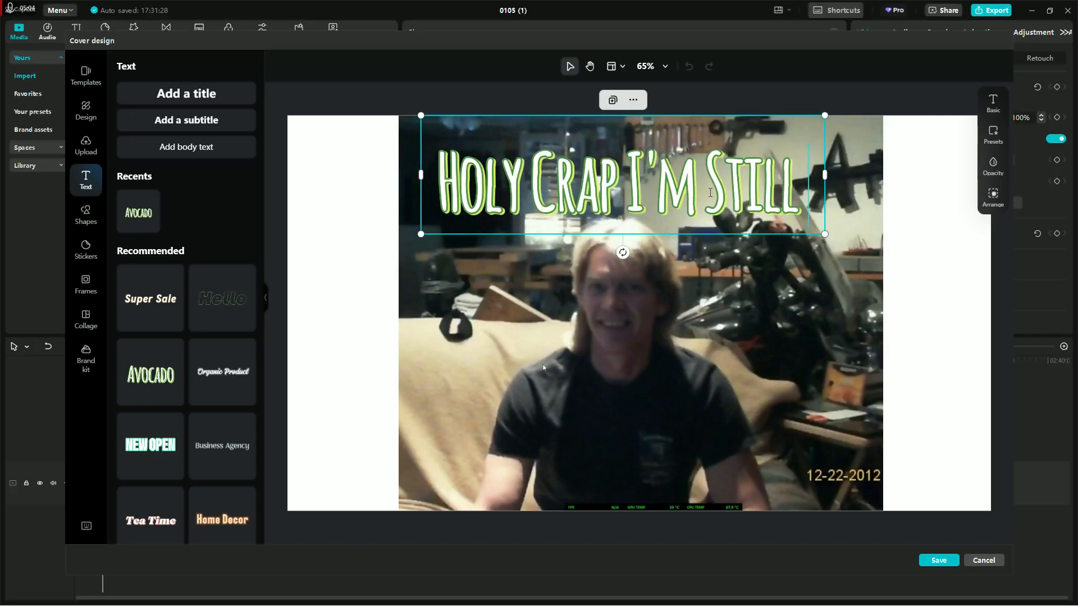
{"action": "key", "text": "Return"}
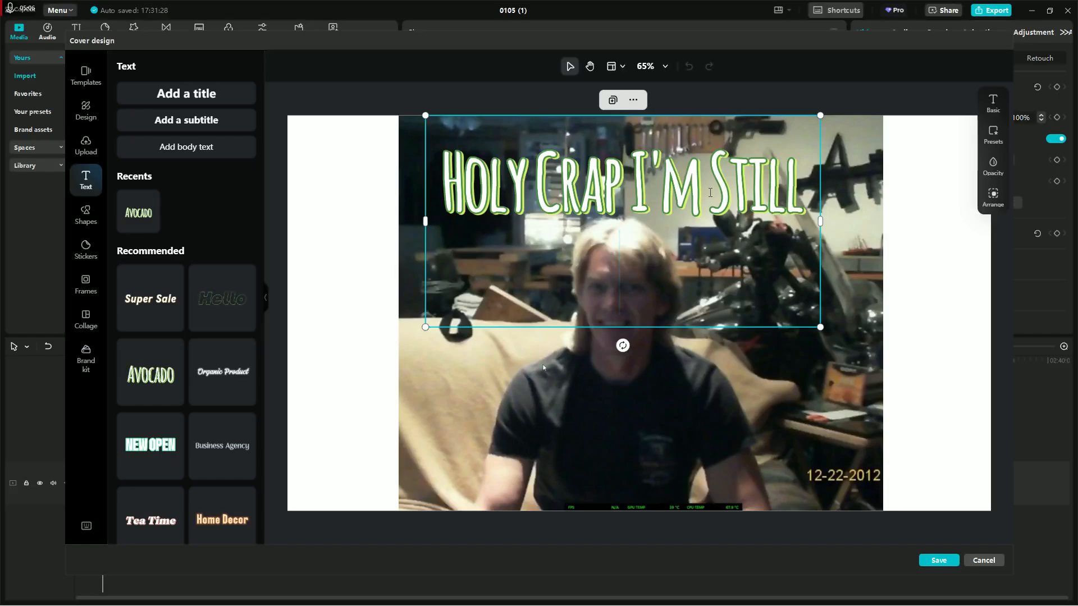
{"action": "type", "text": "Learni"}
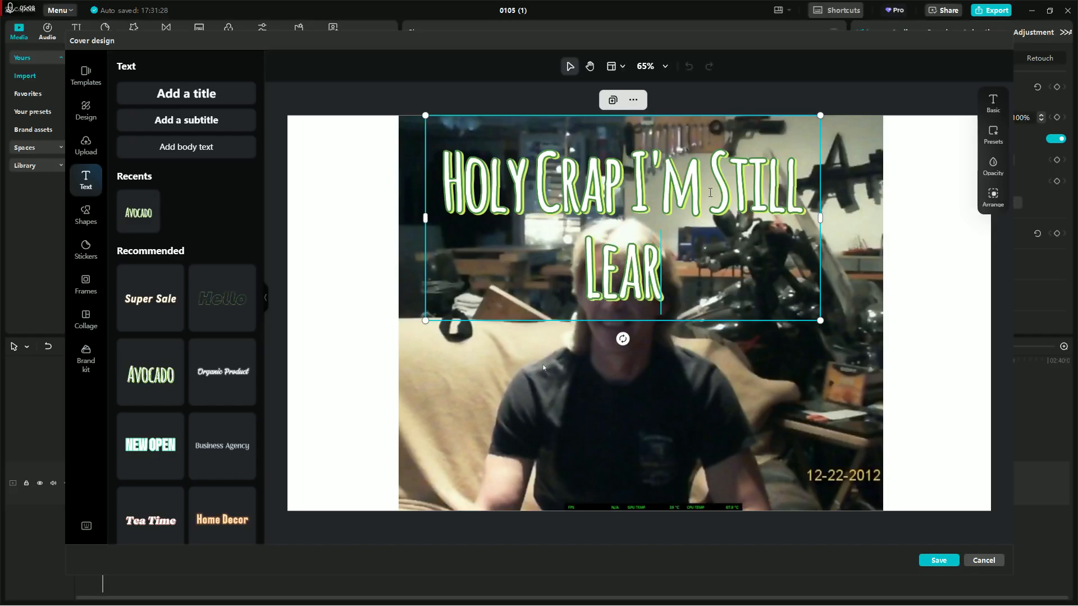
{"action": "type", "text": "ng"}
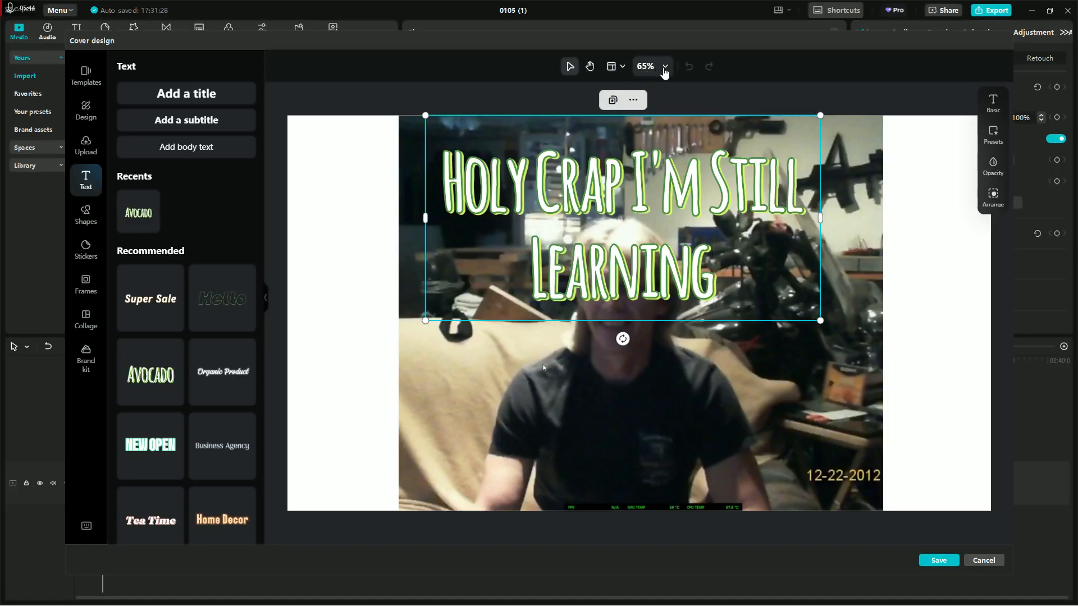
Italicize the cover text and change its shadow color to the default black-to-dark-blue gradient.
{"action": "left_click", "coordinate": [995, 109]}
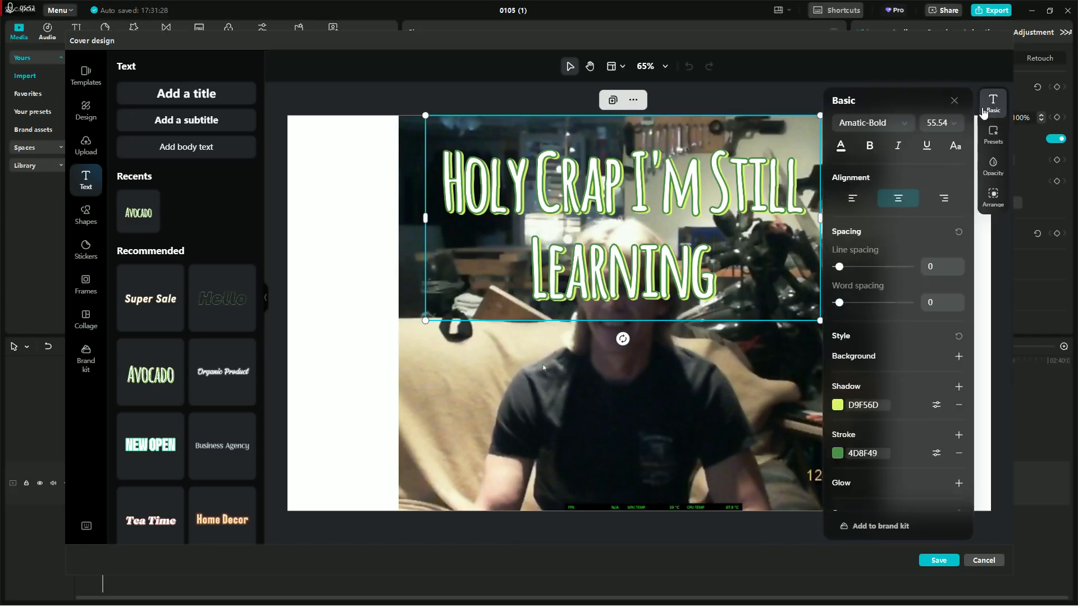
{"action": "left_click", "coordinate": [899, 149]}
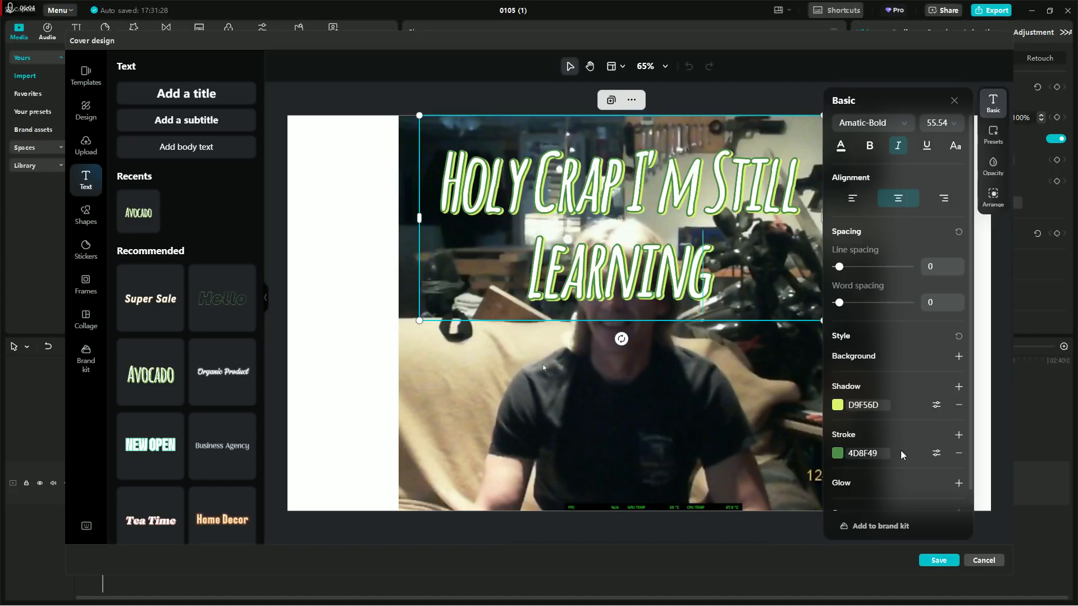
{"action": "scroll", "coordinate": [901, 454], "scroll_direction": "down", "scroll_amount": 1}
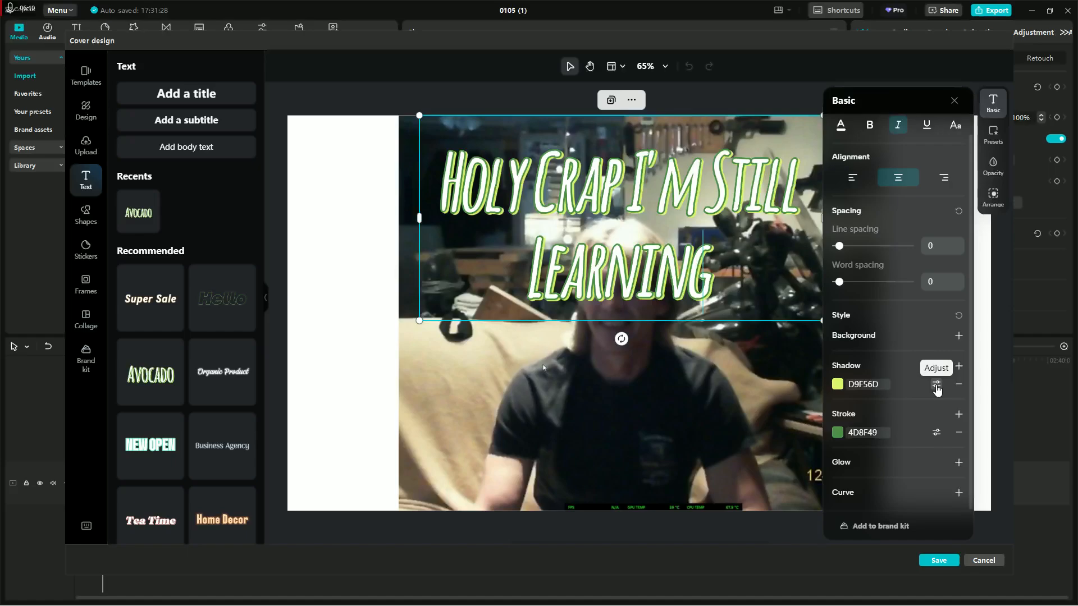
{"action": "left_click", "coordinate": [838, 388]}
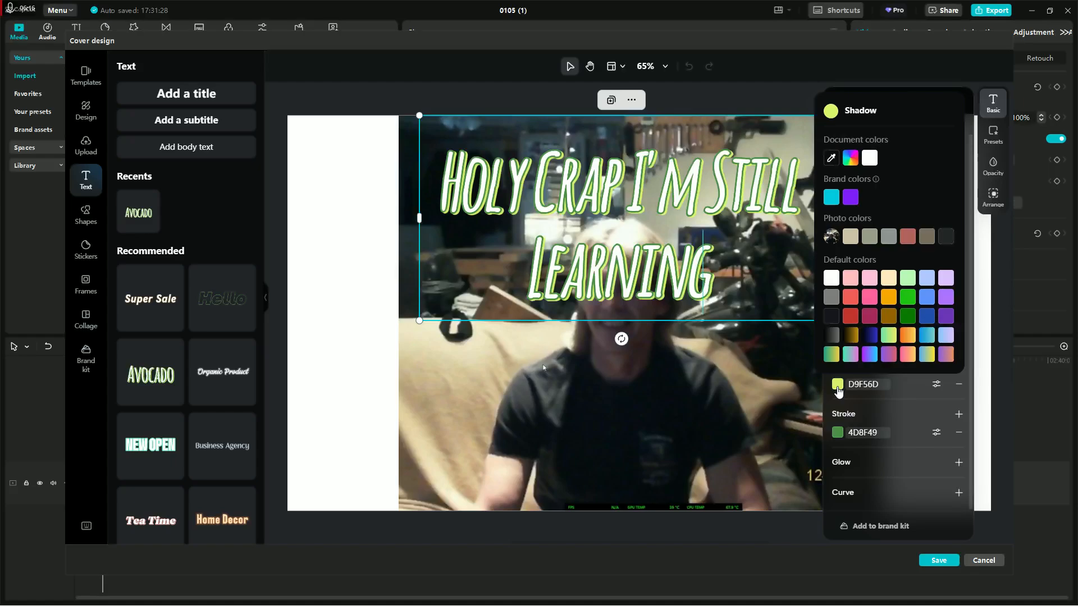
{"action": "left_click", "coordinate": [868, 337]}
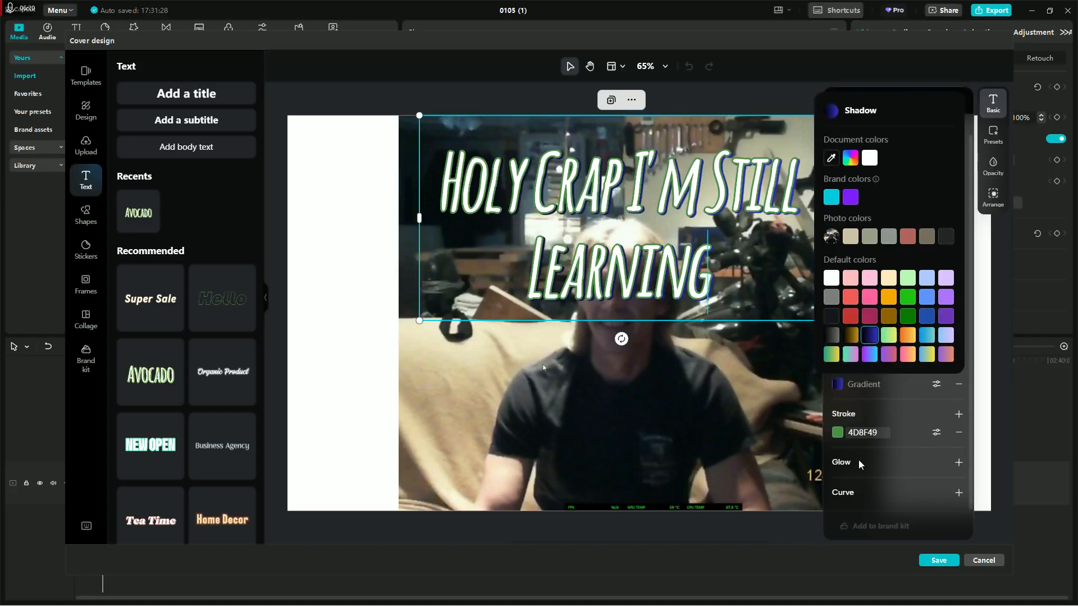
Change the cover text's stroke color to the default black-to-dark-blue gradient.
{"action": "left_click", "coordinate": [836, 435]}
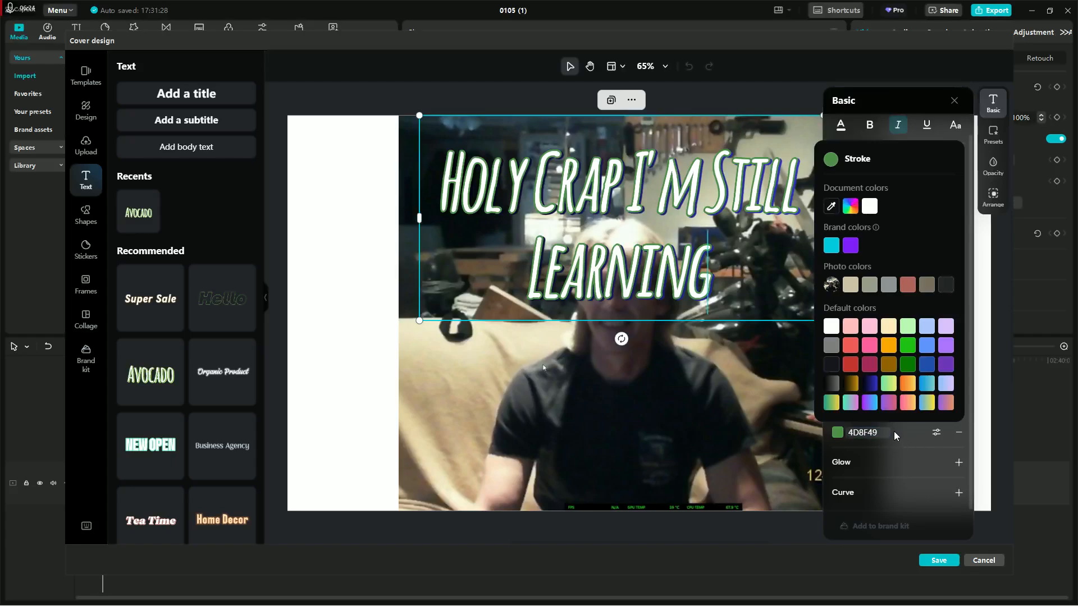
{"action": "left_click", "coordinate": [870, 386]}
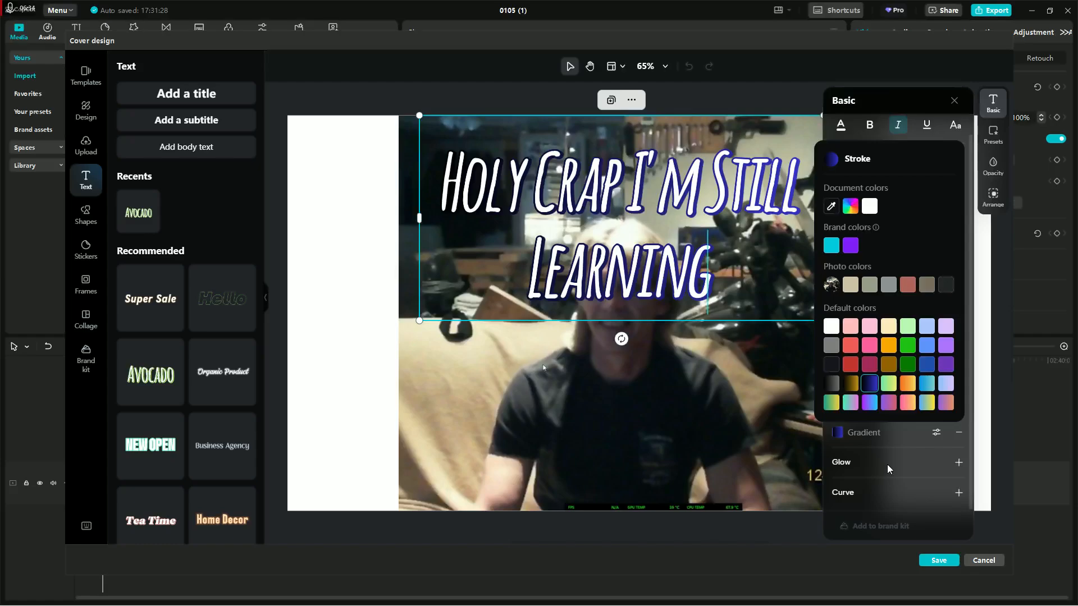
{"action": "scroll", "coordinate": [886, 464], "scroll_direction": "up", "scroll_amount": 1}
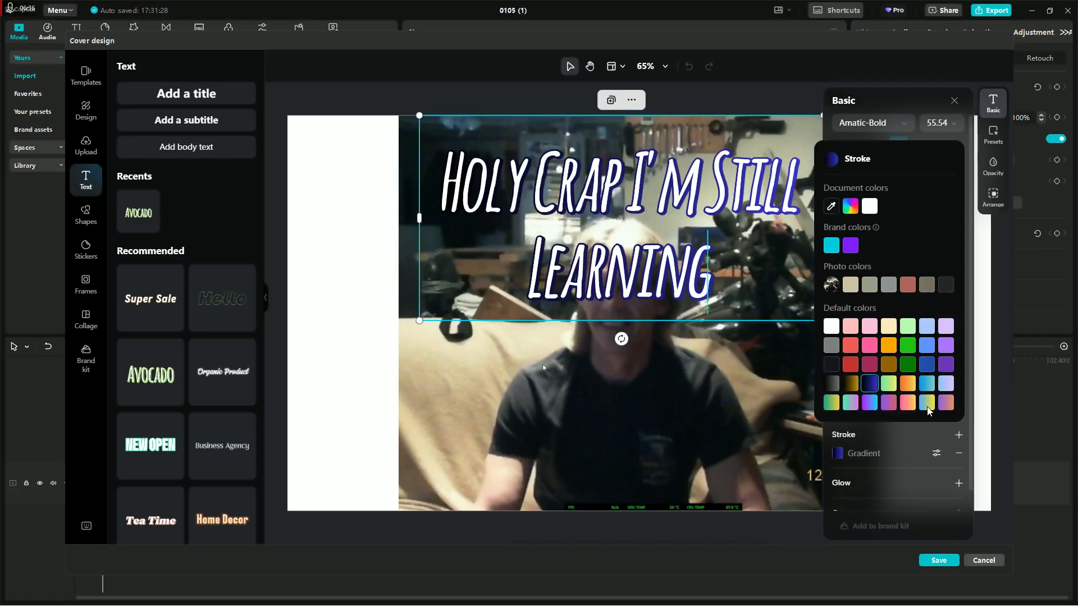
{"action": "left_click", "coordinate": [974, 147]}
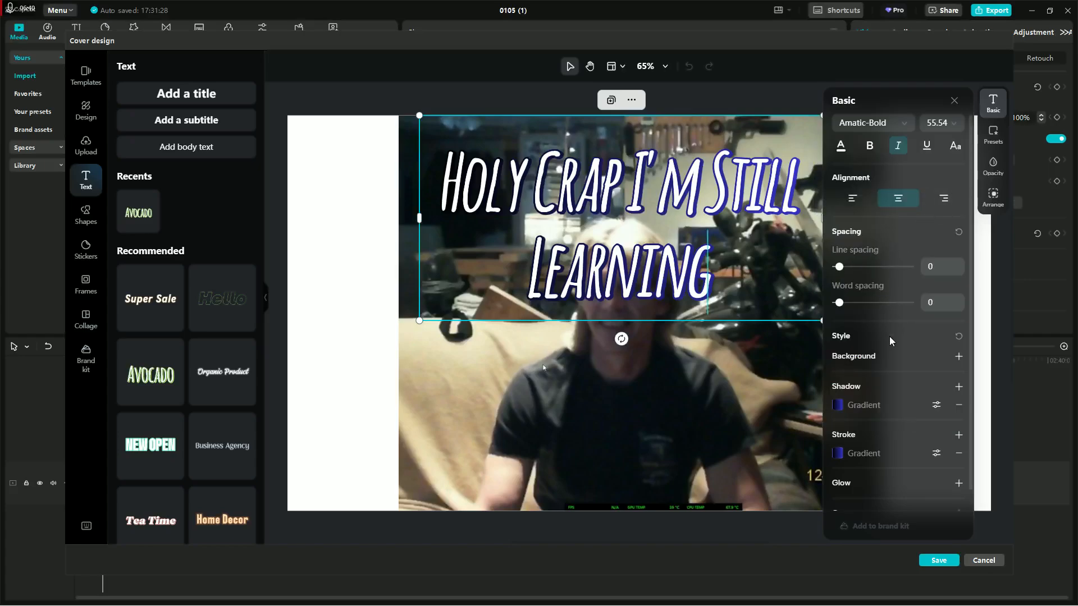
Browse the available fonts and set the cover text's font to Thrive.
{"action": "scroll", "coordinate": [889, 341], "scroll_direction": "down", "scroll_amount": 1}
{"action": "scroll", "coordinate": [883, 409], "scroll_direction": "up", "scroll_amount": 1}
{"action": "left_click", "coordinate": [906, 127]}
{"action": "left_click", "coordinate": [906, 128]}
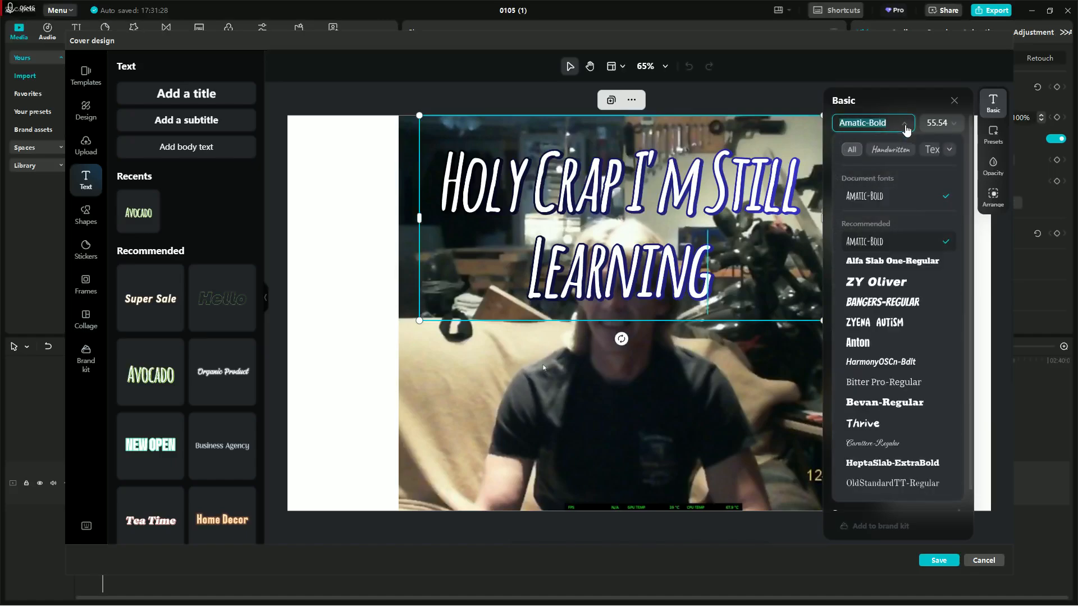
{"action": "scroll", "coordinate": [885, 344], "scroll_direction": "down", "scroll_amount": 5}
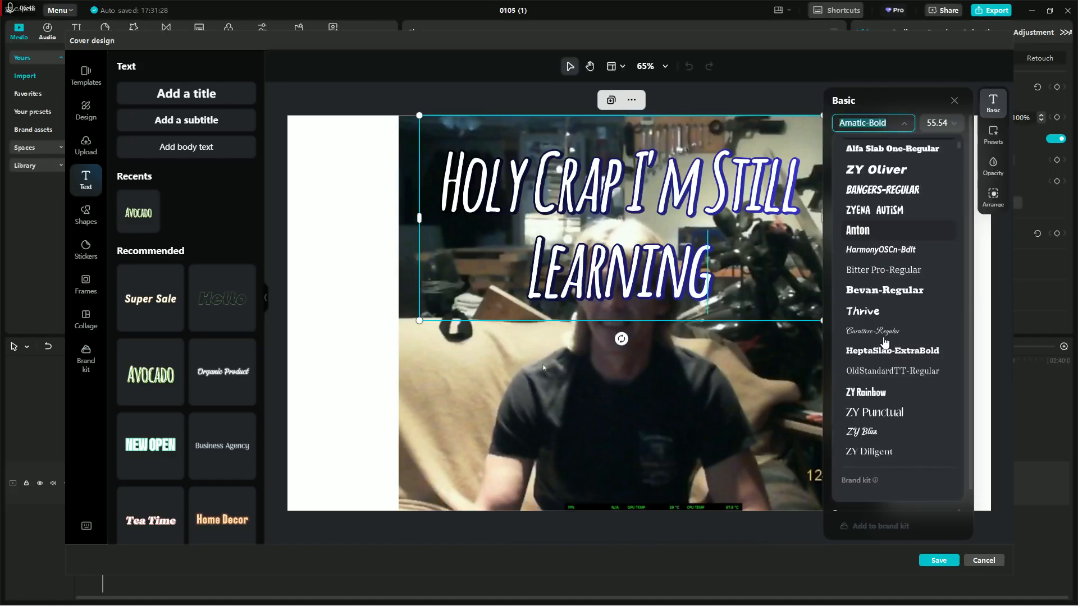
{"action": "scroll", "coordinate": [883, 343], "scroll_direction": "down", "scroll_amount": 1}
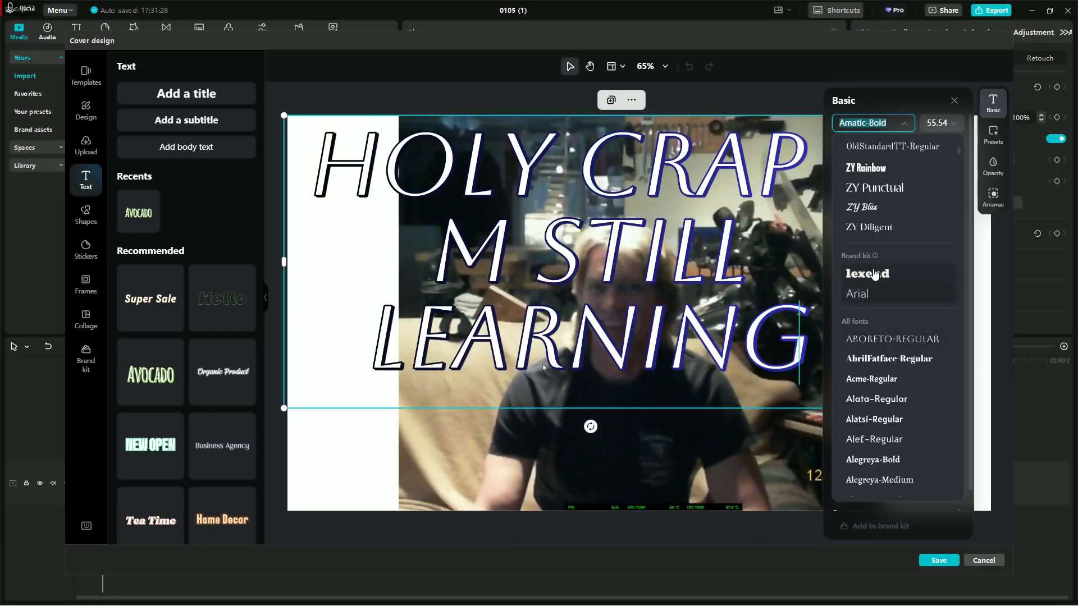
{"action": "scroll", "coordinate": [884, 415], "scroll_direction": "down", "scroll_amount": 3}
{"action": "scroll", "coordinate": [881, 413], "scroll_direction": "down", "scroll_amount": 10}
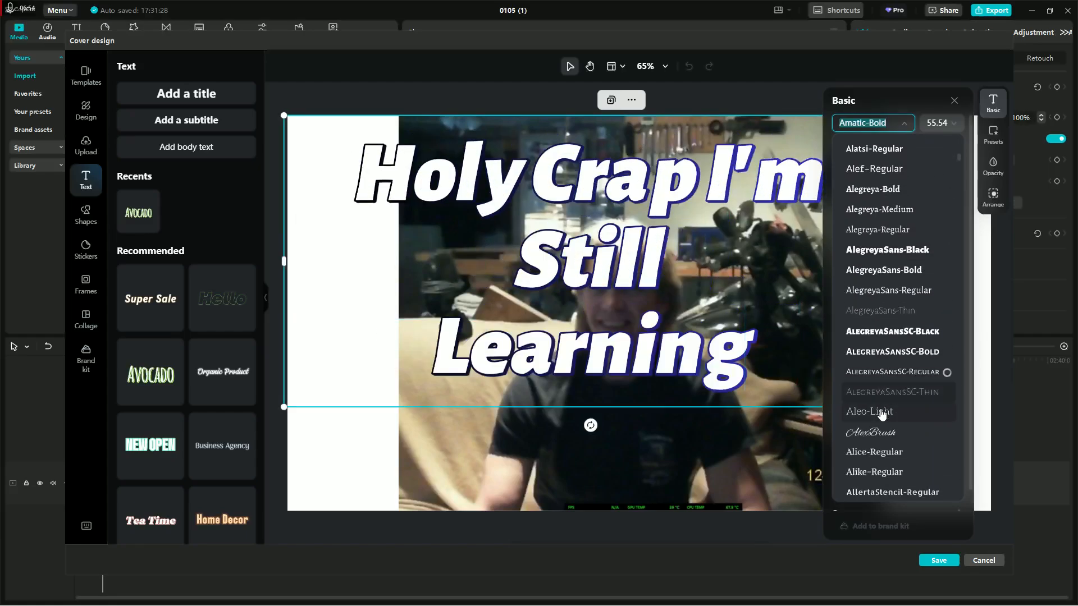
{"action": "scroll", "coordinate": [882, 414], "scroll_direction": "down", "scroll_amount": 8}
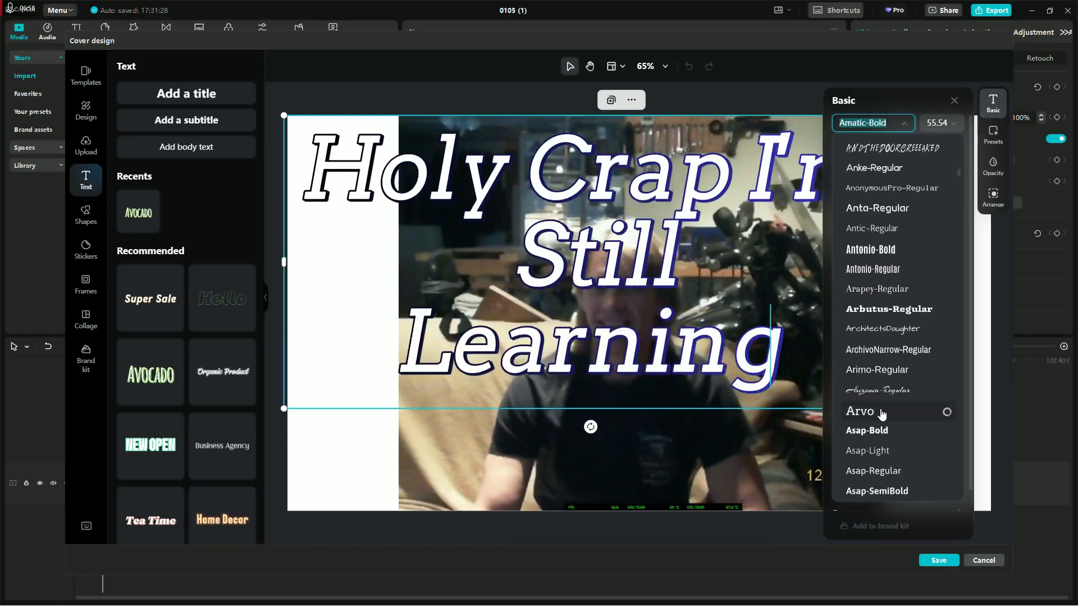
{"action": "scroll", "coordinate": [882, 413], "scroll_direction": "down", "scroll_amount": 6}
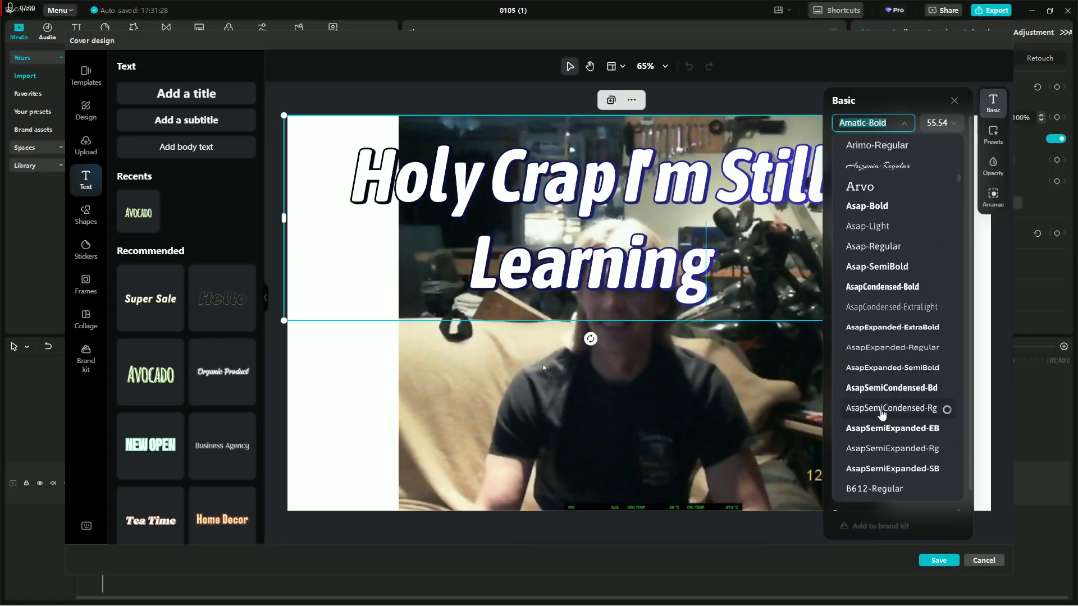
{"action": "scroll", "coordinate": [882, 413], "scroll_direction": "down", "scroll_amount": 5}
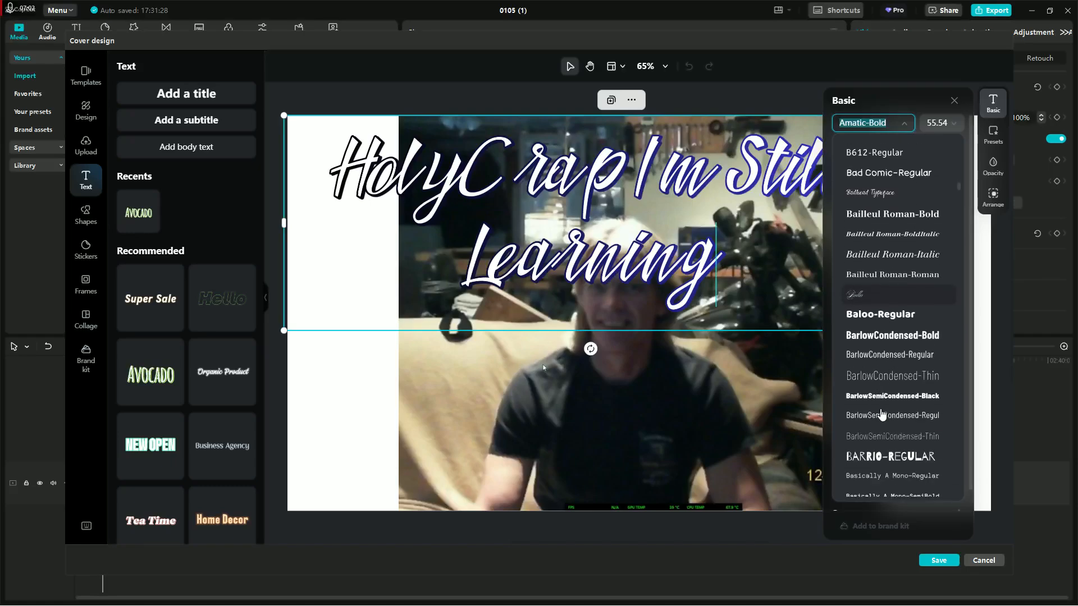
{"action": "scroll", "coordinate": [881, 414], "scroll_direction": "down", "scroll_amount": 10}
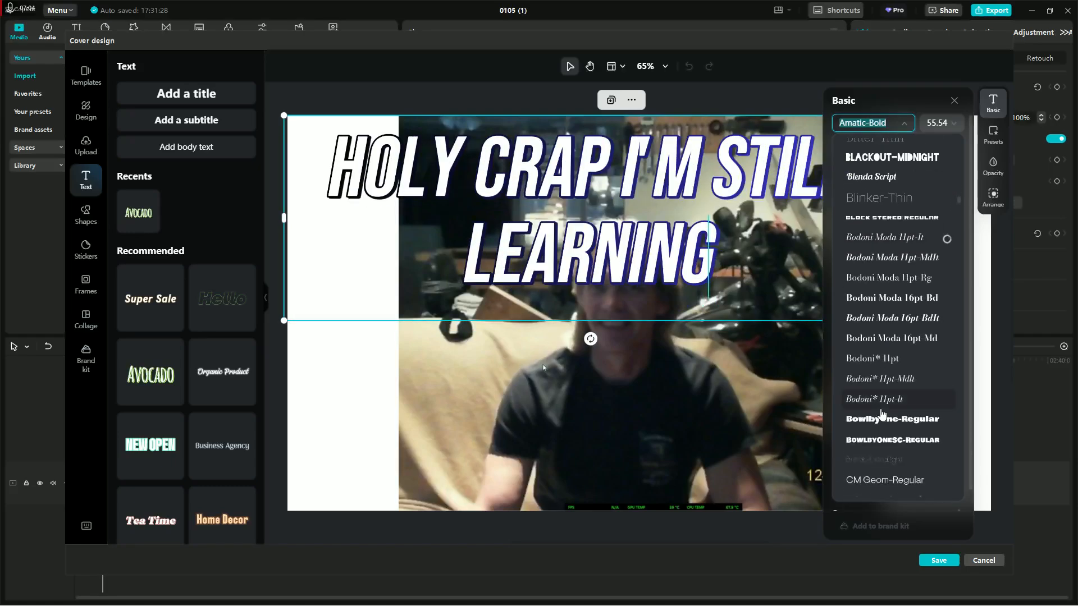
{"action": "scroll", "coordinate": [881, 413], "scroll_direction": "down", "scroll_amount": 8}
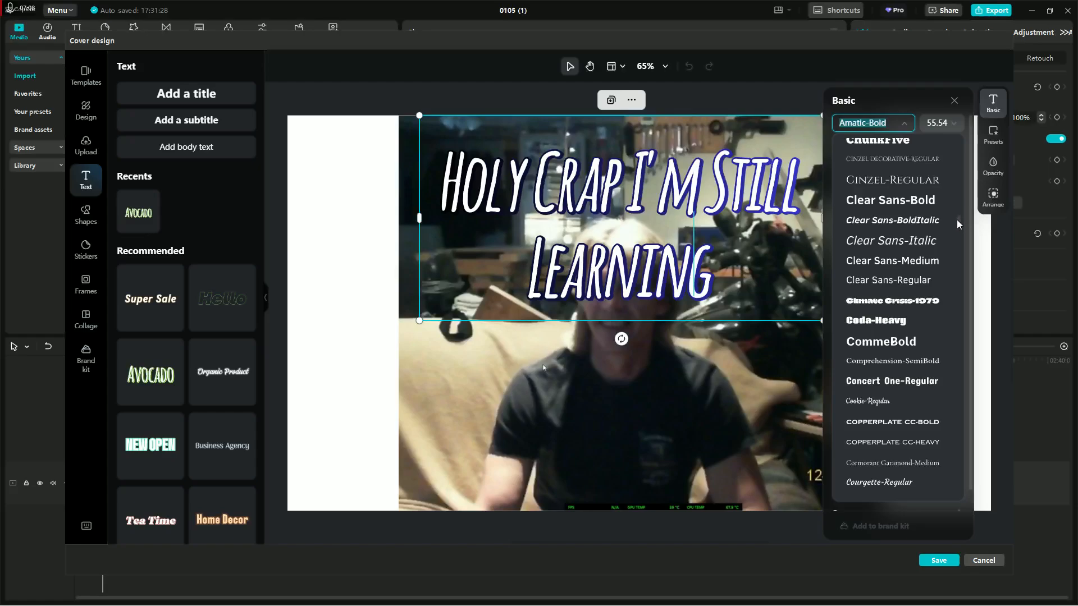
{"action": "left_click_drag", "start_coordinate": [958, 220], "coordinate": [954, 446]}
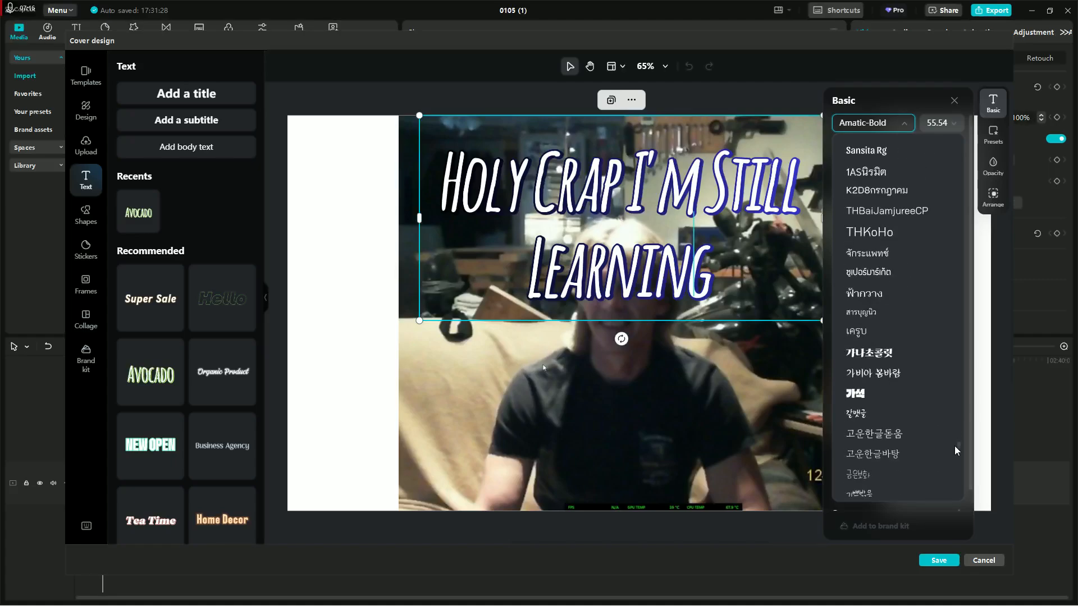
{"action": "scroll", "coordinate": [897, 339], "scroll_direction": "up", "scroll_amount": 4}
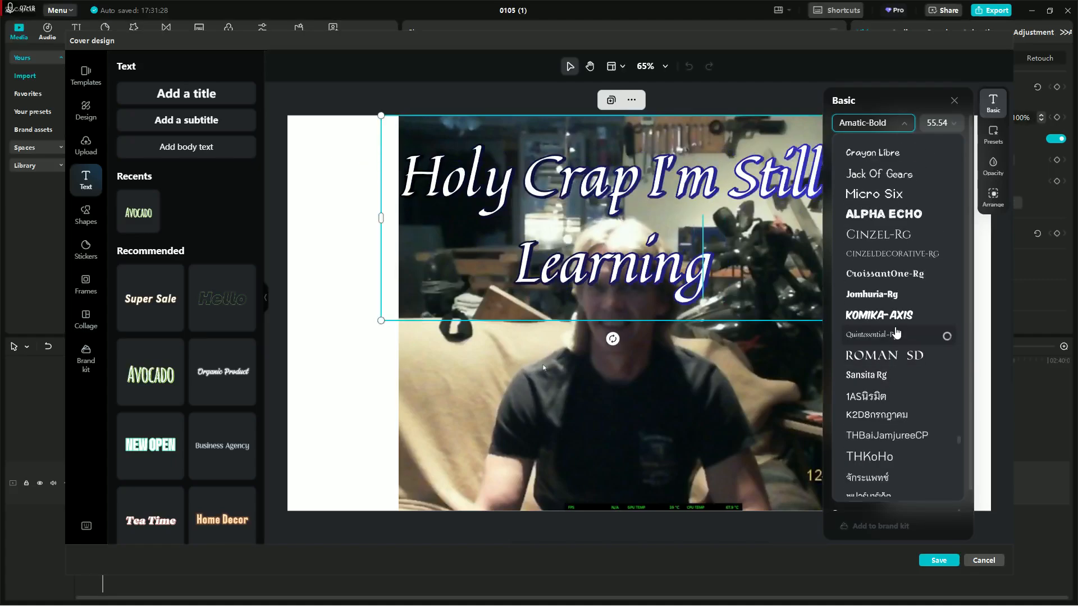
{"action": "scroll", "coordinate": [896, 333], "scroll_direction": "up", "scroll_amount": 10}
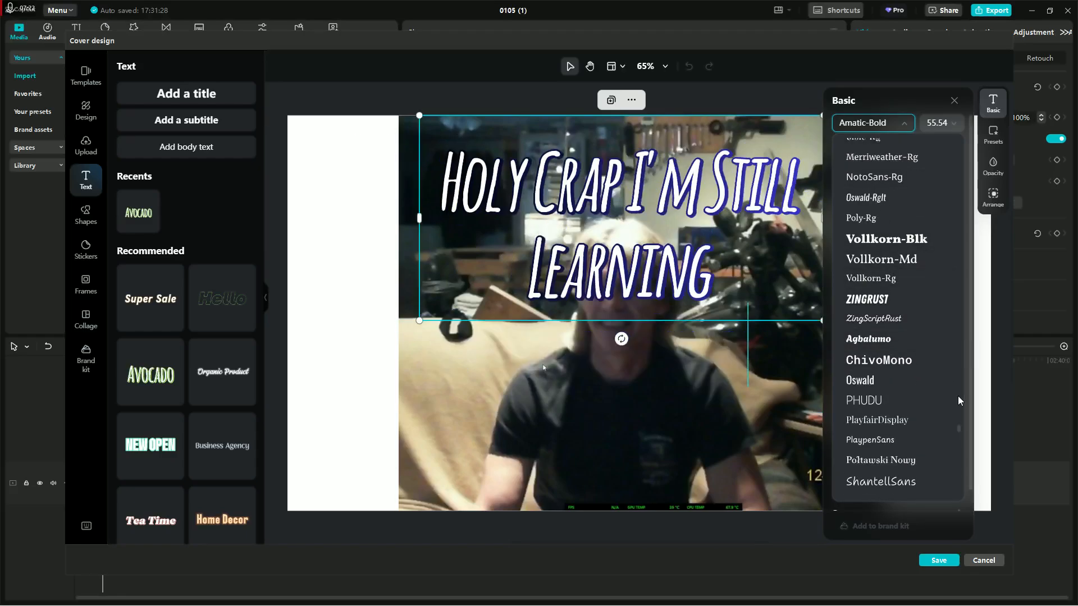
{"action": "left_click_drag", "start_coordinate": [957, 430], "coordinate": [952, 143]}
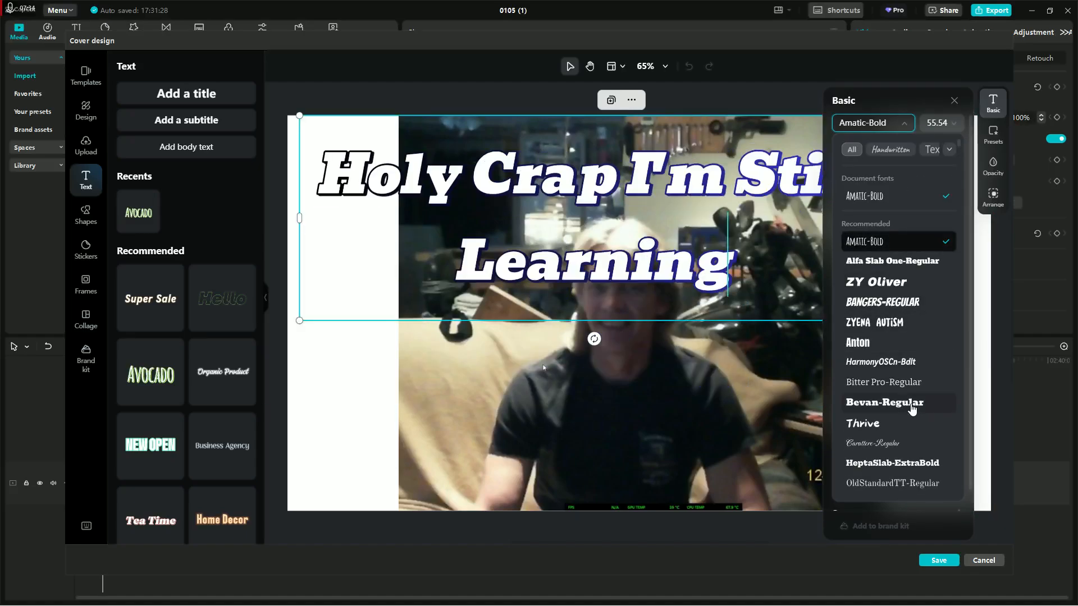
{"action": "left_click", "coordinate": [861, 425]}
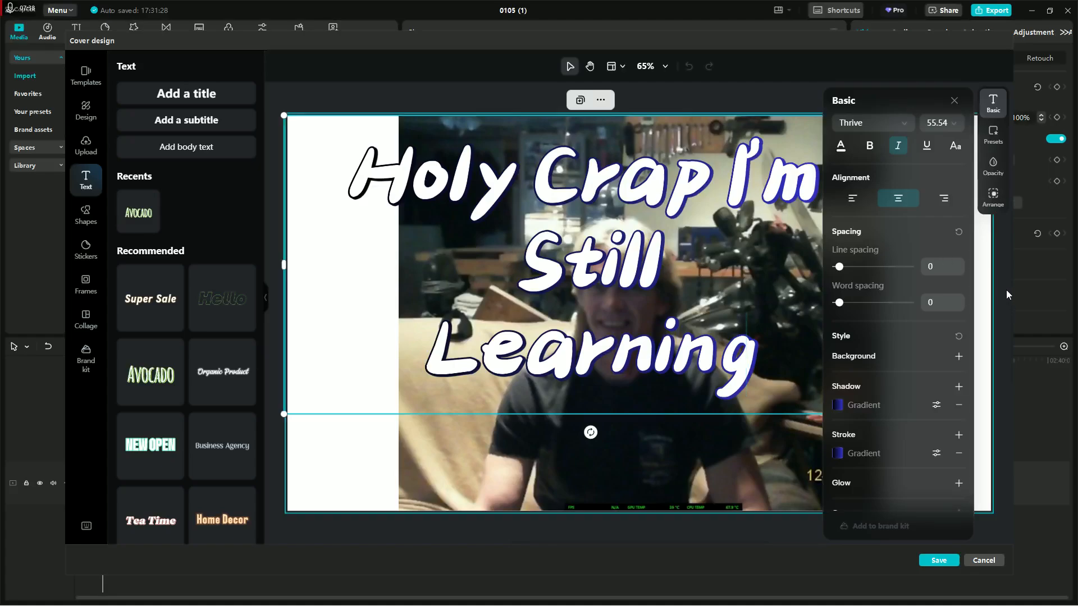
Set the cover text's font size to 21 and close the text settings.
{"action": "left_click", "coordinate": [953, 128]}
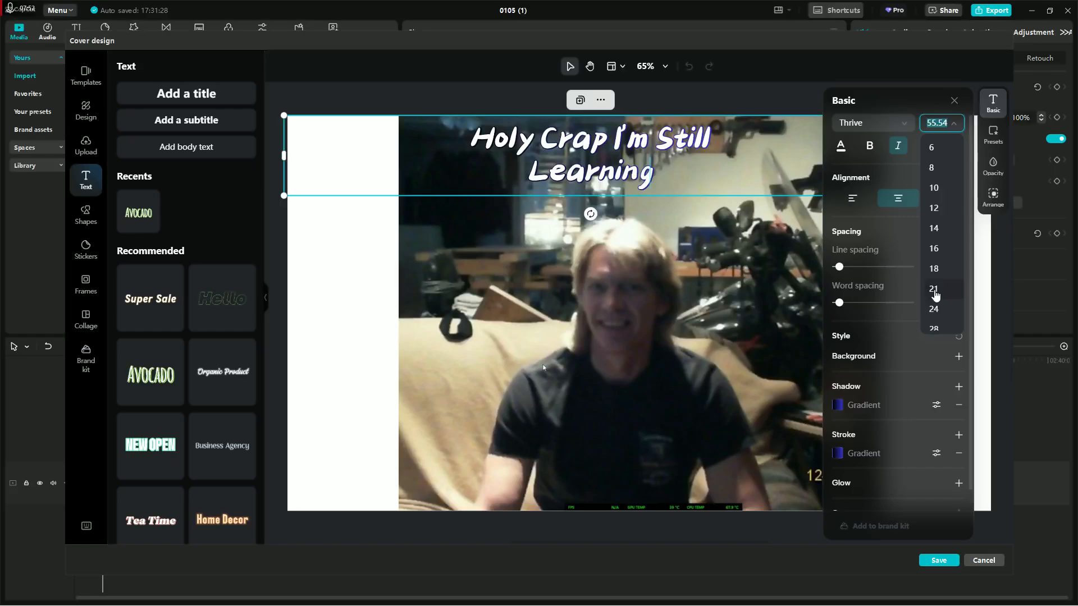
{"action": "left_click", "coordinate": [933, 290]}
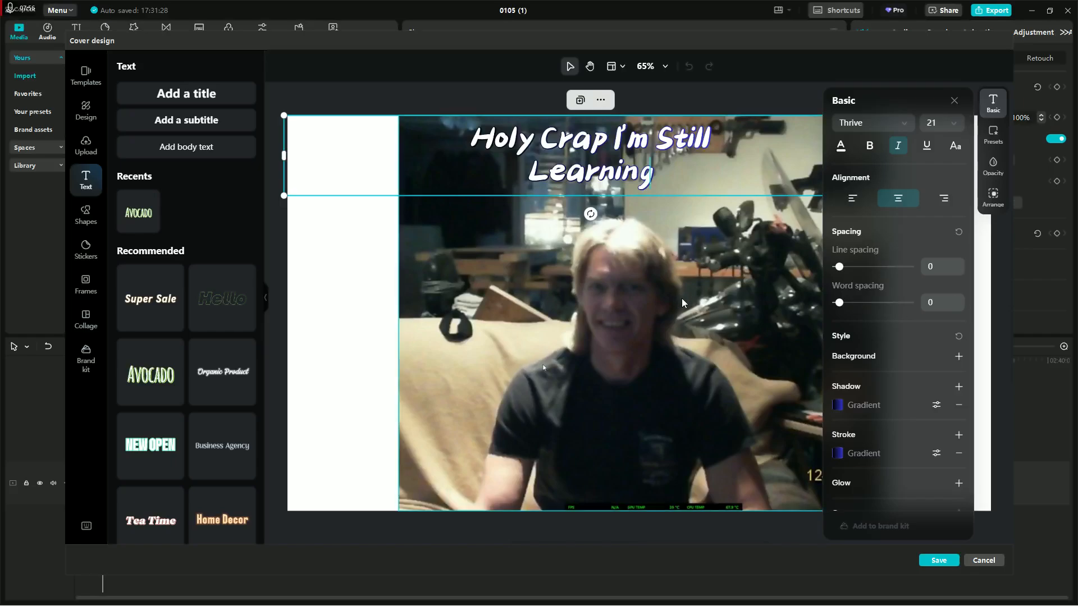
{"action": "left_click", "coordinate": [954, 101]}
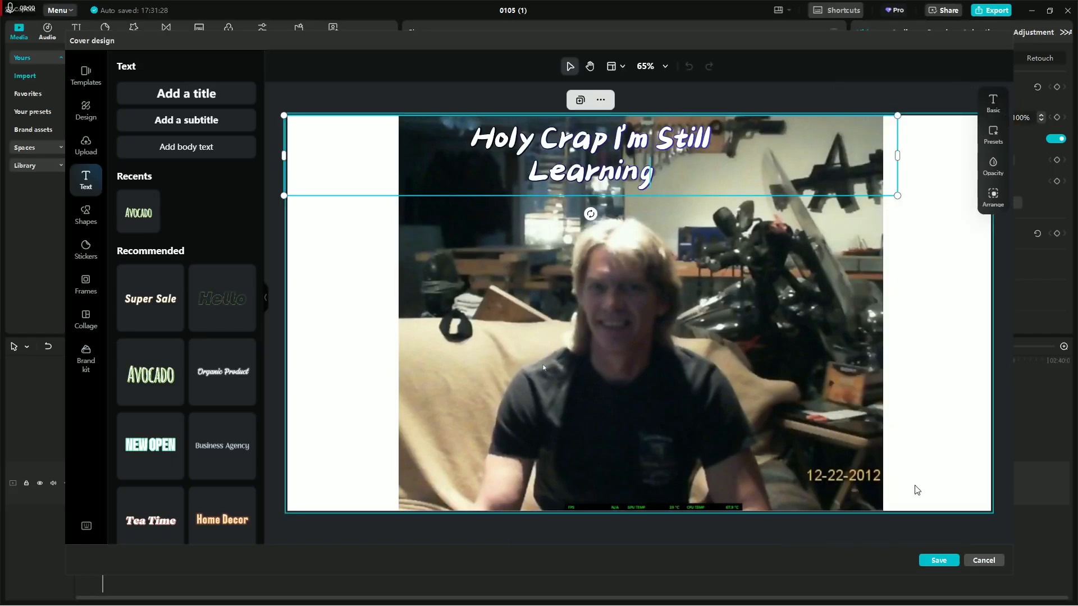
Save the cover design and return the playhead to the start of the timeline.
{"action": "left_click", "coordinate": [938, 561]}
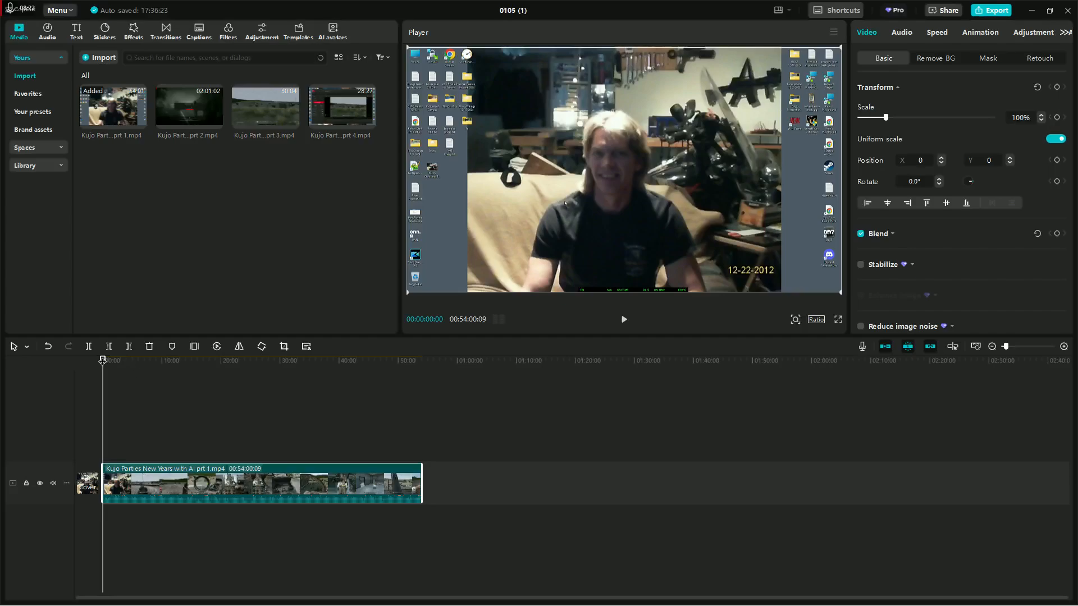
{"action": "left_click_drag", "start_coordinate": [102, 360], "coordinate": [109, 365]}
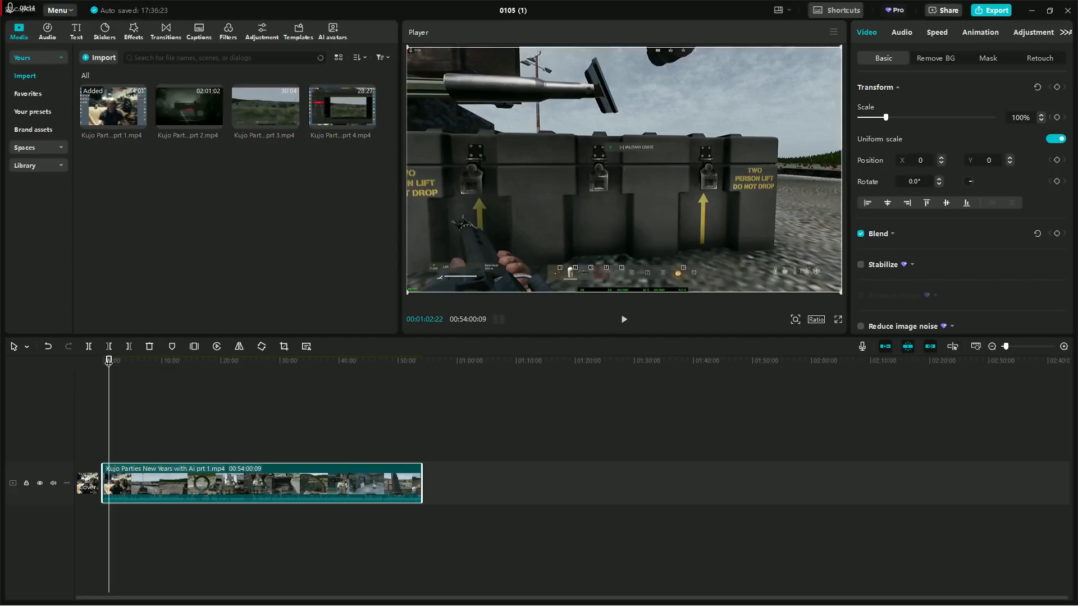
{"action": "left_click_drag", "start_coordinate": [109, 361], "coordinate": [103, 365]}
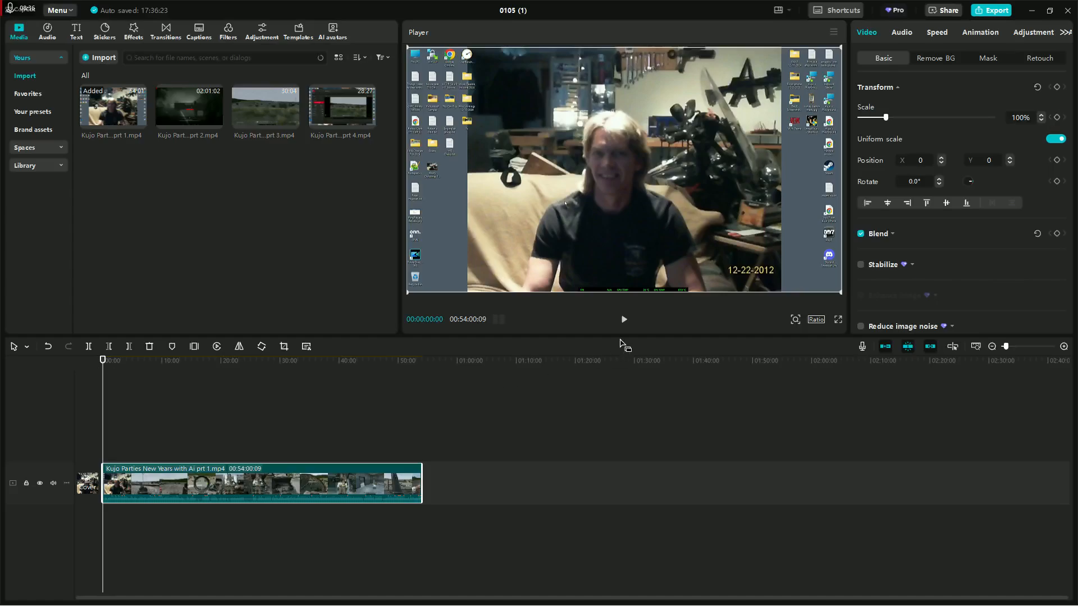
Play the first clip up to the gameplay start, split it at 00:00:56:06 and delete the segment before the split.
{"action": "left_click", "coordinate": [624, 320]}
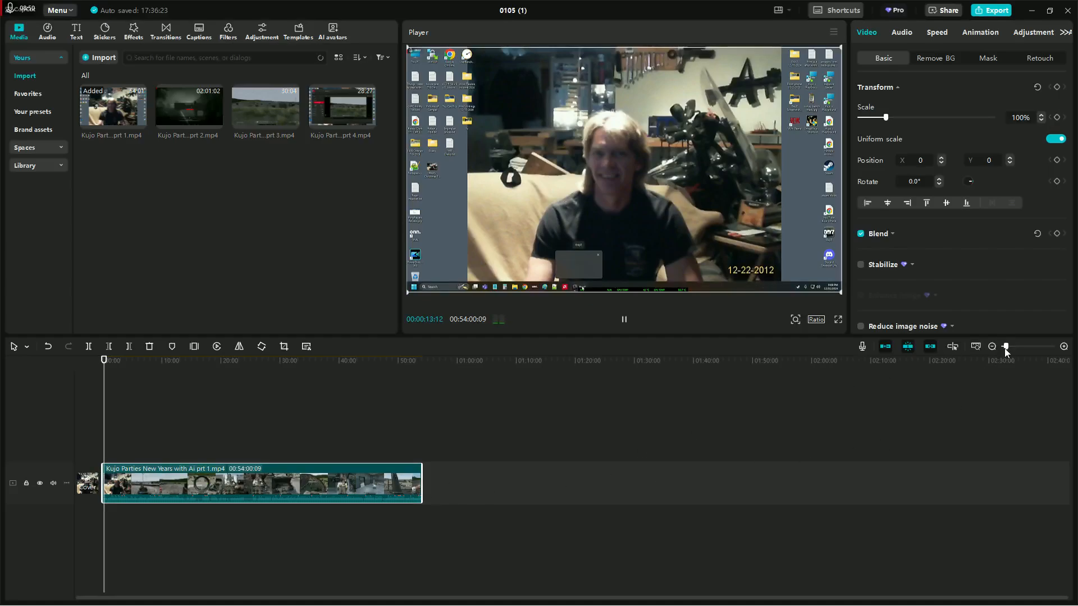
{"action": "mouse_move", "coordinate": [1006, 347]}
{"action": "left_mouse_down"}
{"action": "mouse_move", "coordinate": [1050, 347]}
{"action": "mouse_move", "coordinate": [1021, 349]}
{"action": "left_mouse_up"}
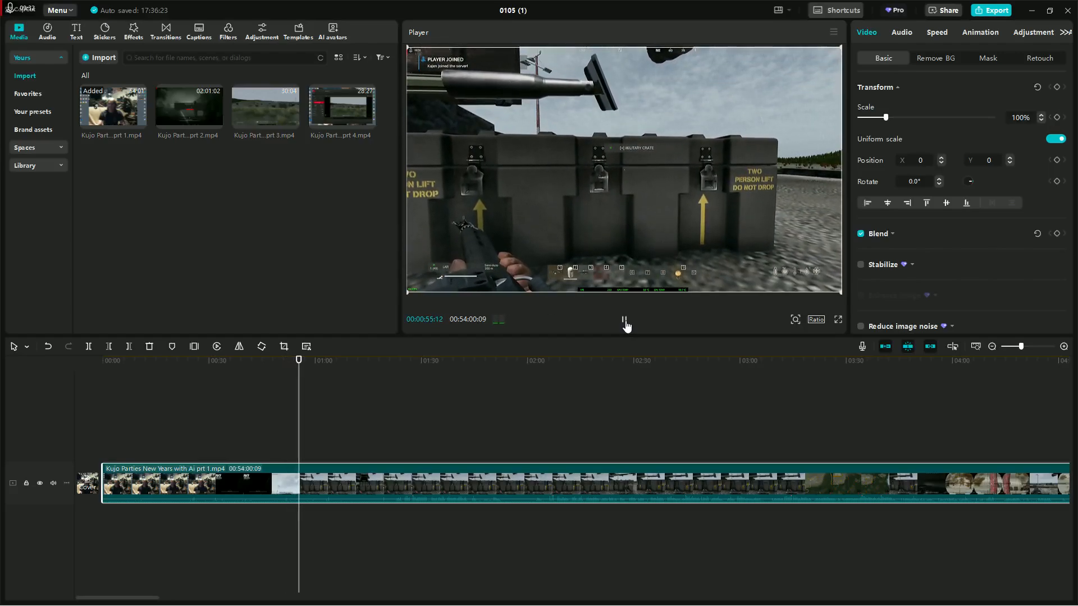
{"action": "left_click", "coordinate": [625, 321]}
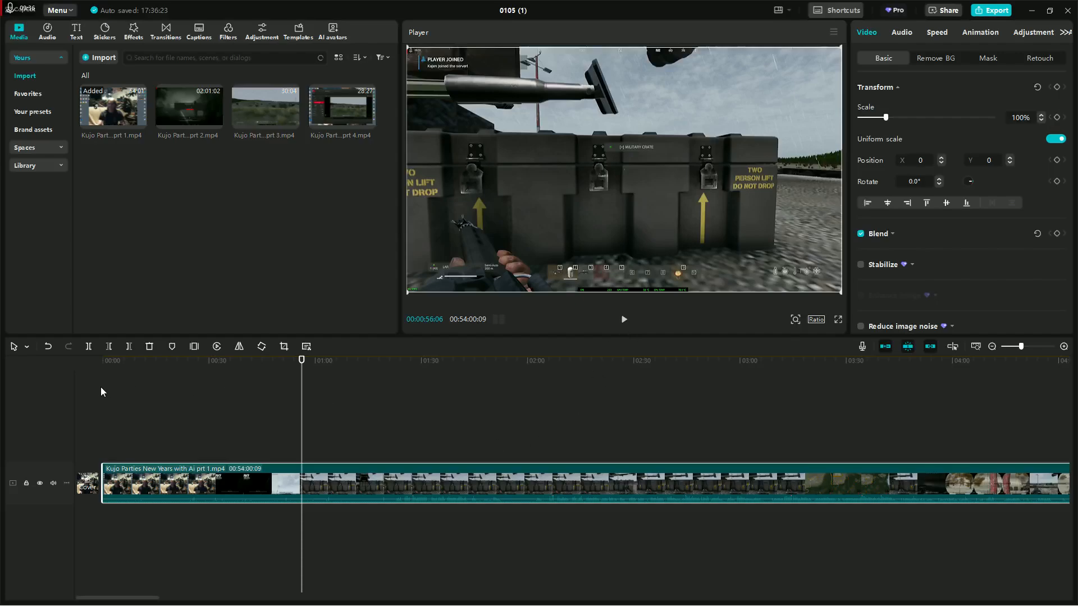
{"action": "left_click", "coordinate": [89, 347]}
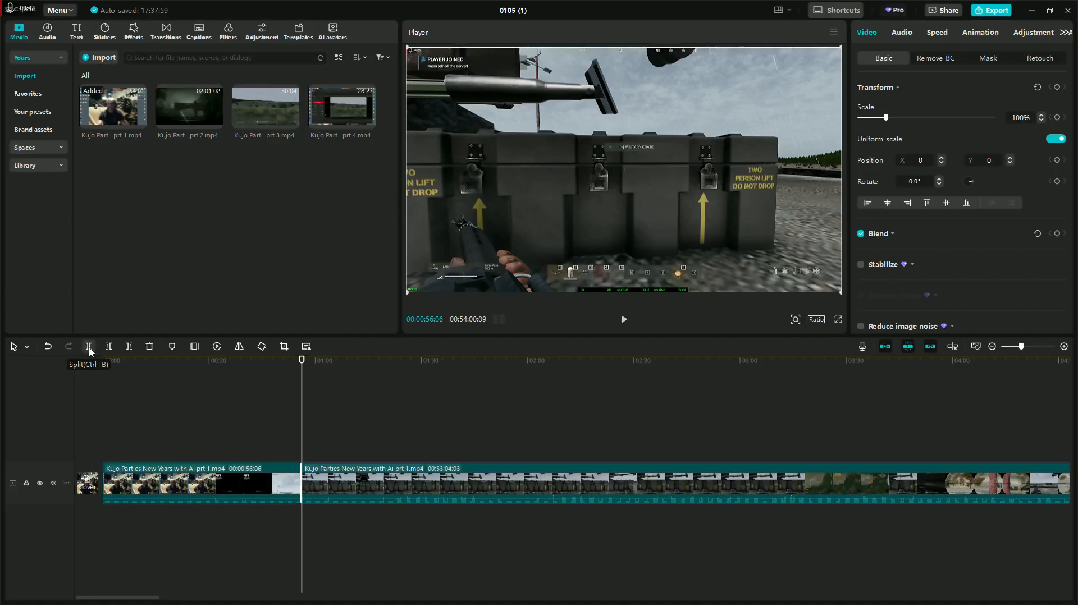
{"action": "left_click", "coordinate": [197, 483]}
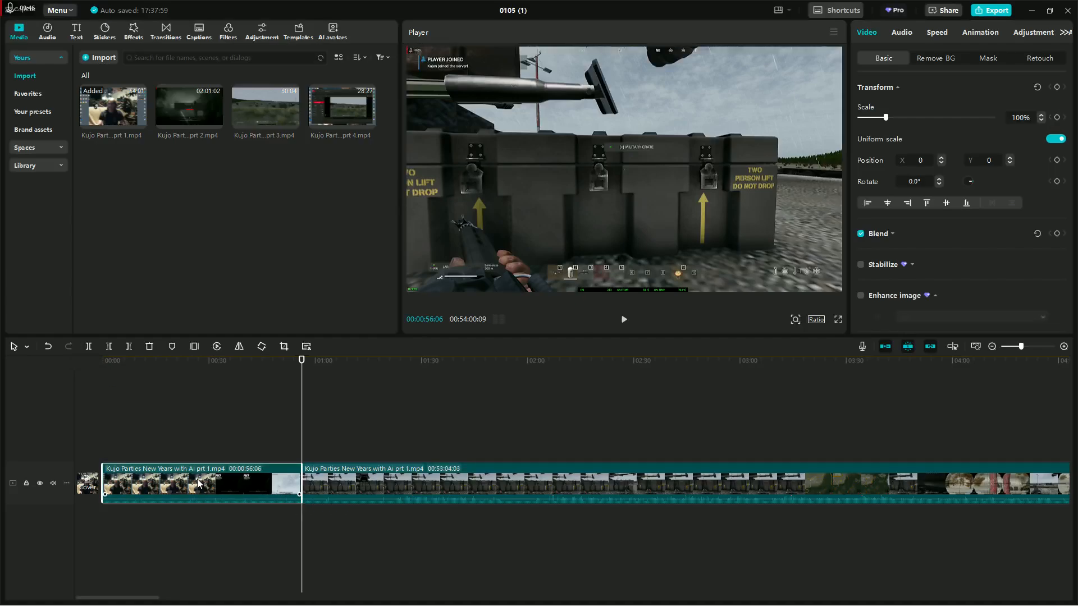
{"action": "right_click", "coordinate": [198, 483]}
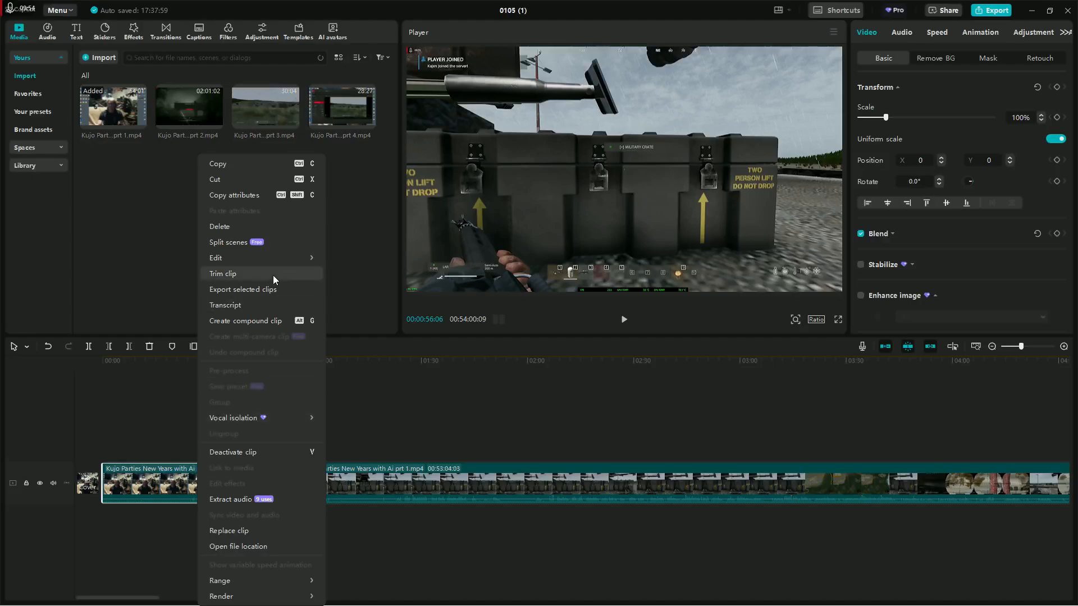
{"action": "left_click", "coordinate": [220, 227]}
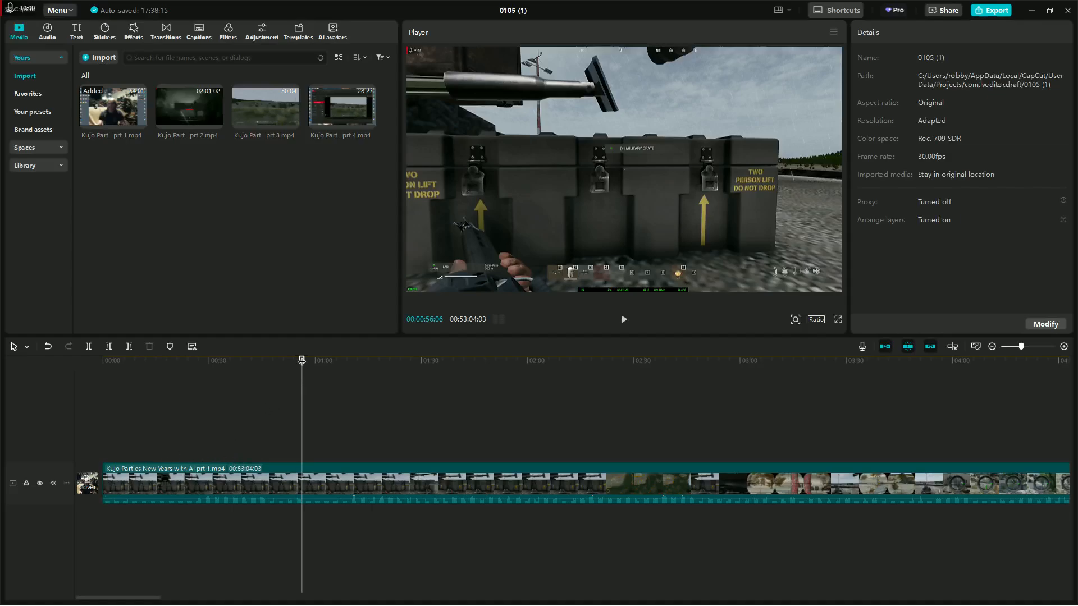
Play the trimmed clip from the timeline start and examine the footage around the 27-second mark for the next cut point.
{"action": "left_click_drag", "start_coordinate": [302, 393], "coordinate": [102, 395]}
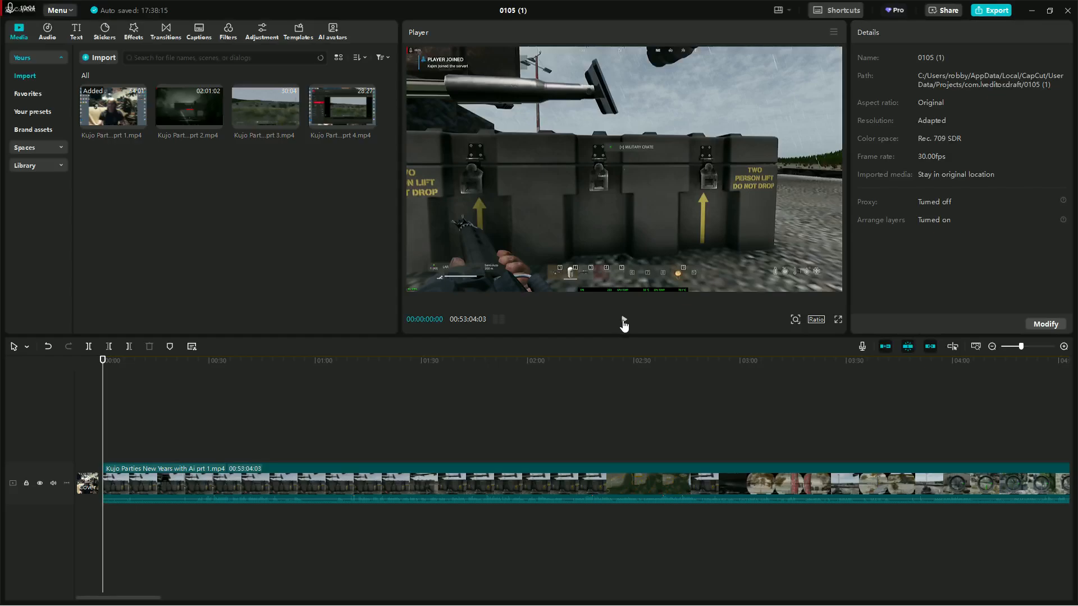
{"action": "left_click", "coordinate": [623, 324]}
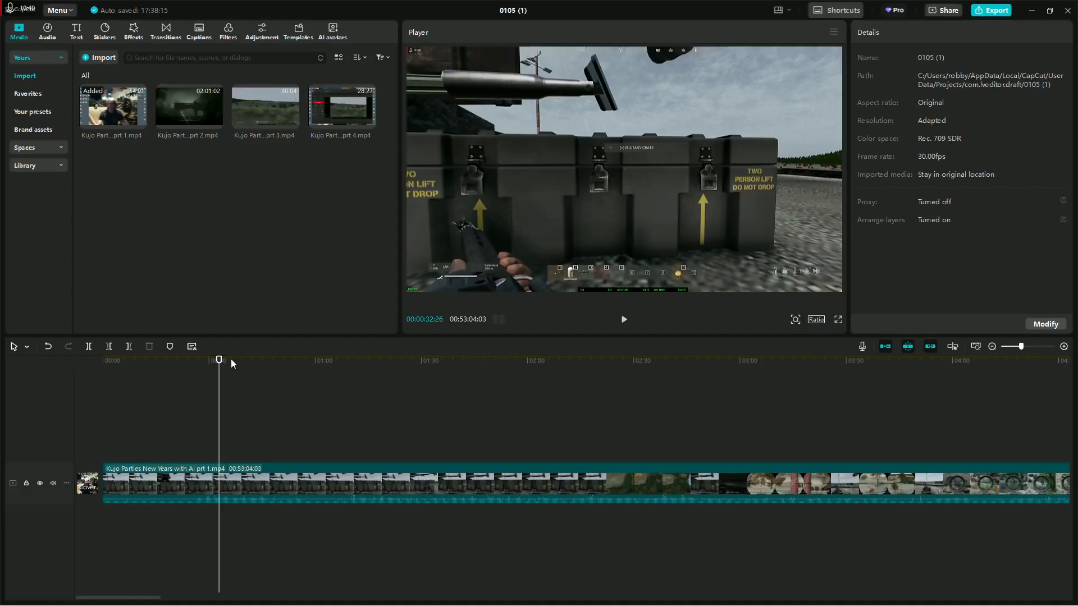
{"action": "left_click_drag", "start_coordinate": [218, 361], "coordinate": [193, 368]}
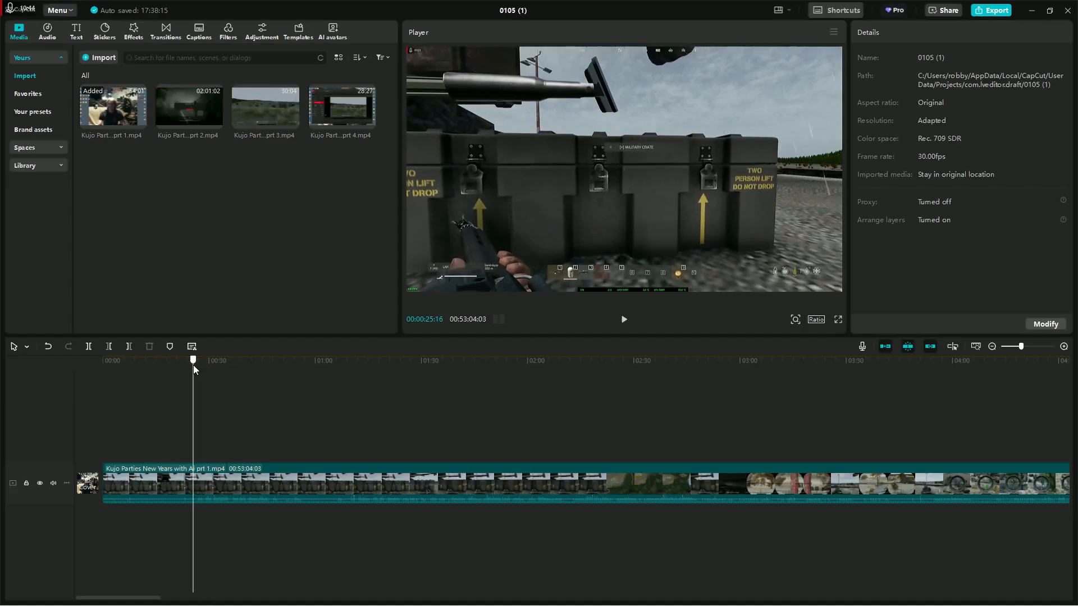
{"action": "left_click", "coordinate": [624, 320]}
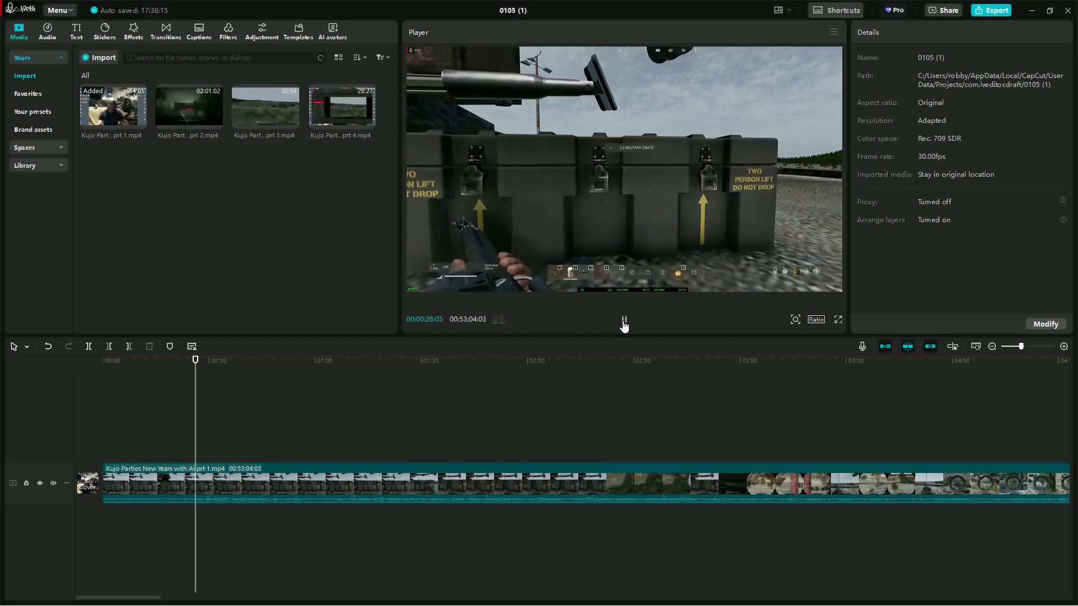
{"action": "left_click", "coordinate": [624, 323]}
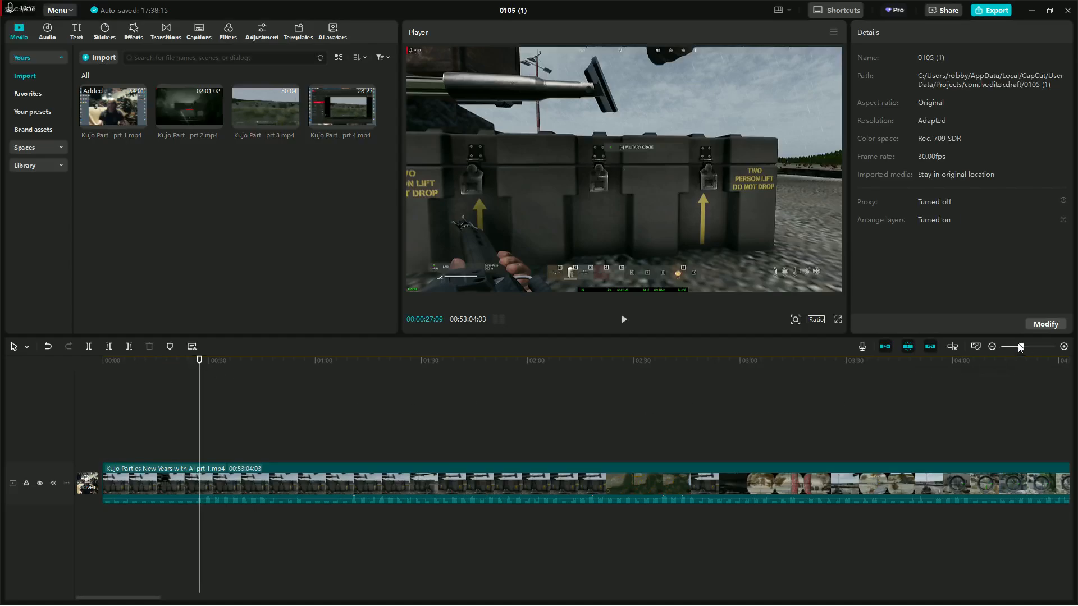
{"action": "left_click_drag", "start_coordinate": [1021, 347], "coordinate": [1024, 348]}
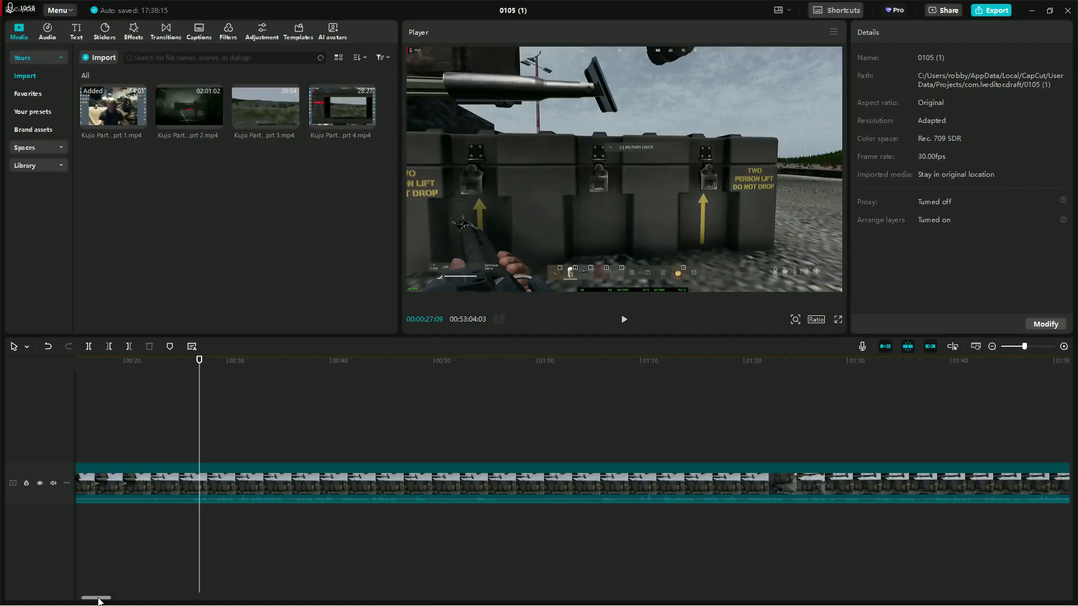
{"action": "mouse_move", "coordinate": [98, 601]}
{"action": "left_mouse_down"}
{"action": "mouse_move", "coordinate": [89, 599]}
{"action": "mouse_move", "coordinate": [165, 596]}
{"action": "mouse_move", "coordinate": [94, 597]}
{"action": "left_mouse_up"}
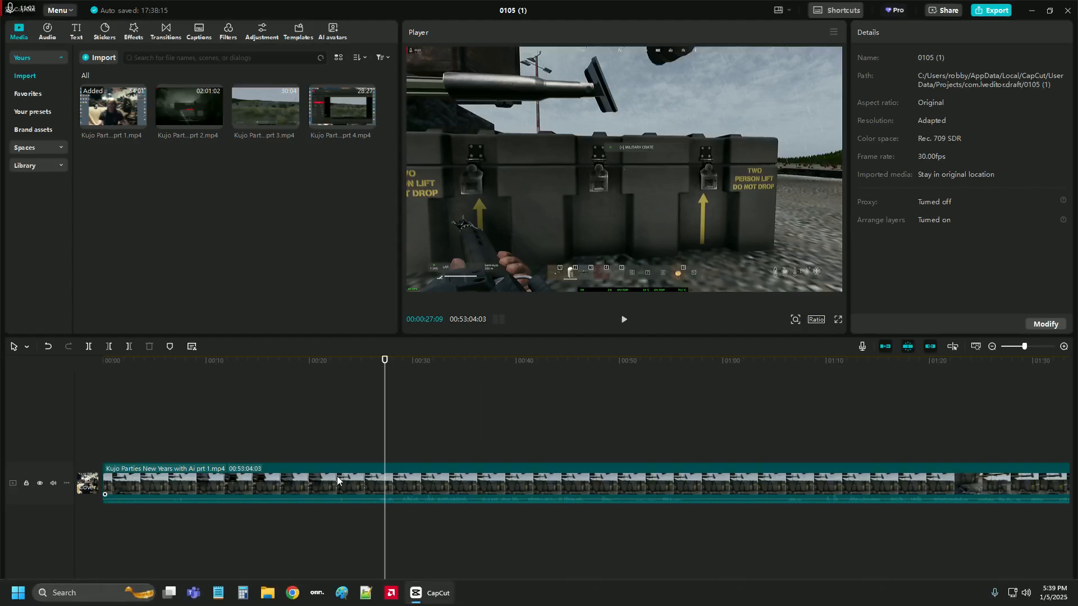
Replay the footage around the cut point, split the clip at 00:00:26:23 and delete the segment before the split.
{"action": "left_click_drag", "start_coordinate": [387, 363], "coordinate": [363, 369]}
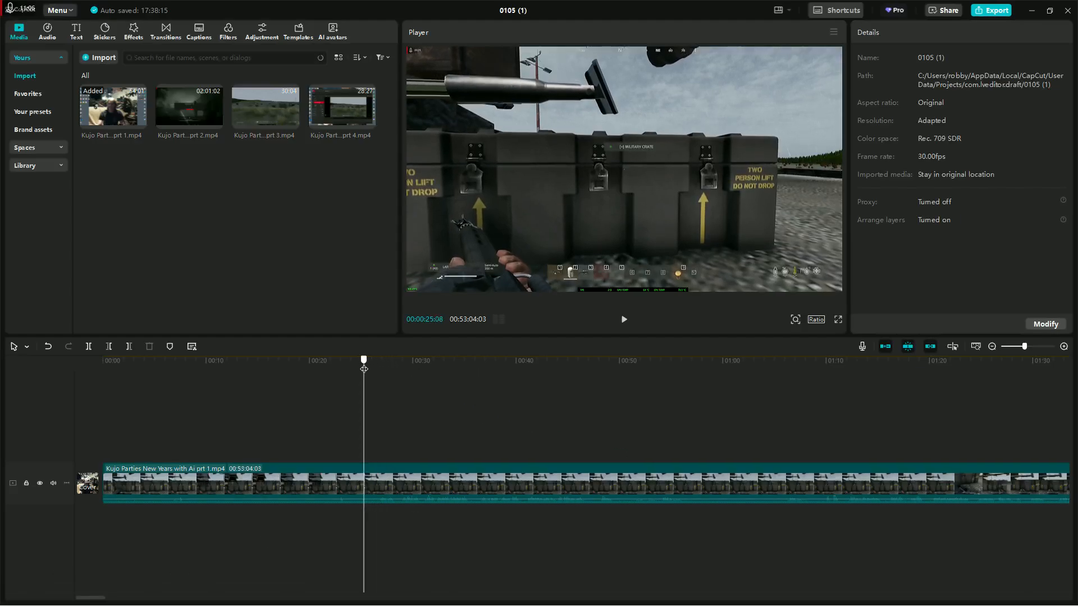
{"action": "left_click", "coordinate": [623, 321]}
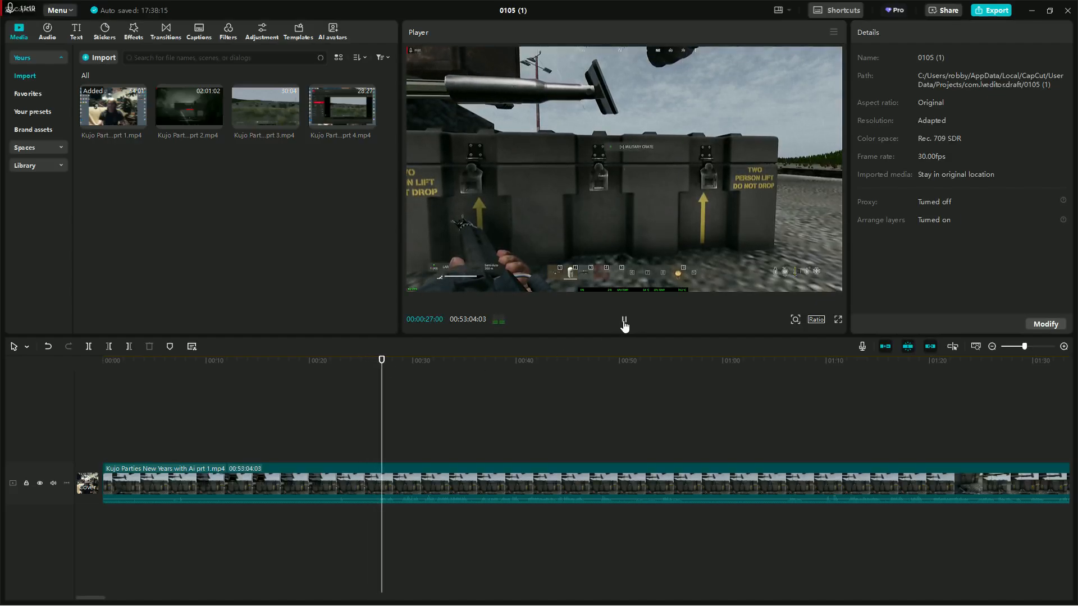
{"action": "left_click", "coordinate": [624, 321]}
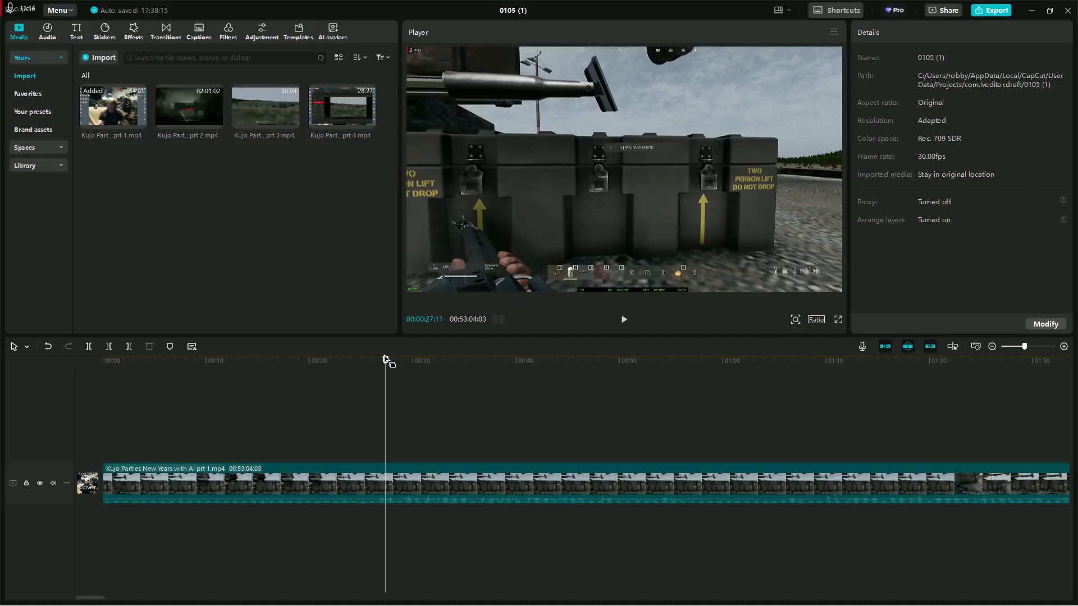
{"action": "left_click_drag", "start_coordinate": [385, 359], "coordinate": [369, 371]}
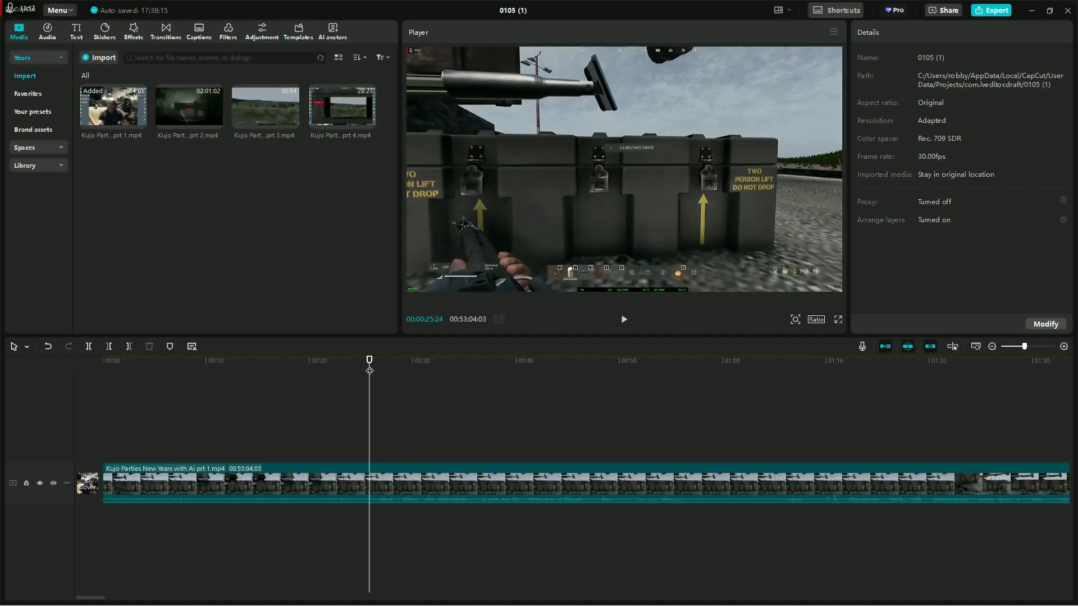
{"action": "left_click", "coordinate": [624, 321]}
{"action": "left_click", "coordinate": [624, 321]}
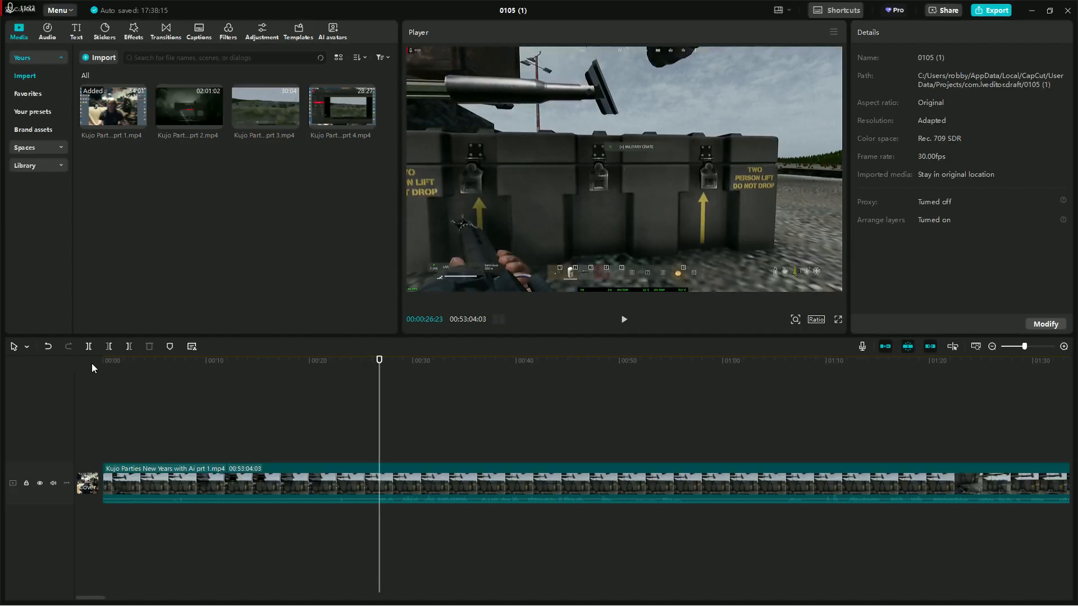
{"action": "left_click", "coordinate": [89, 346]}
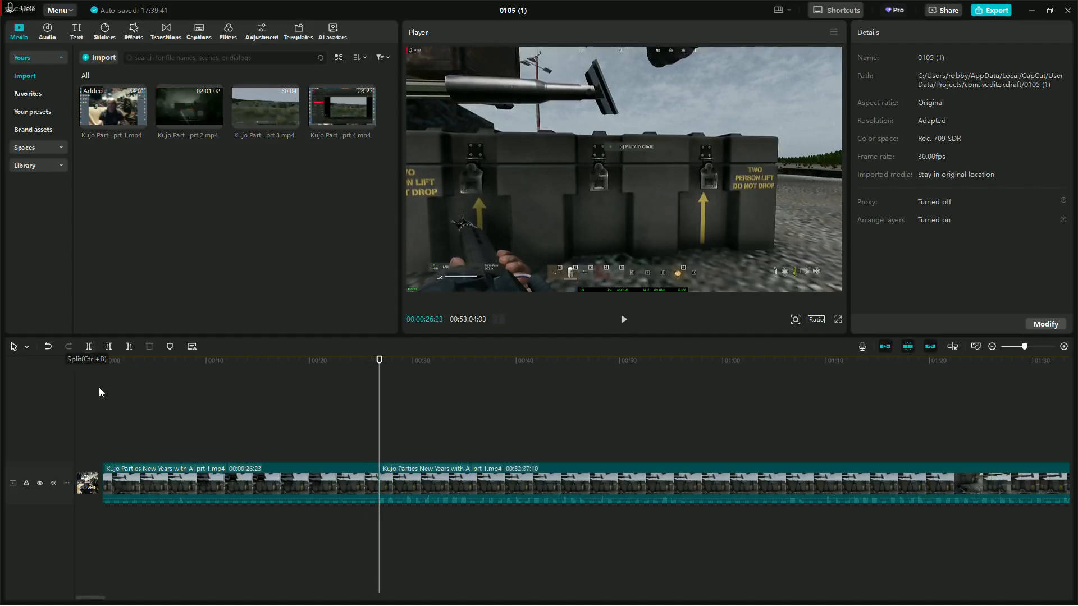
{"action": "left_click", "coordinate": [259, 484]}
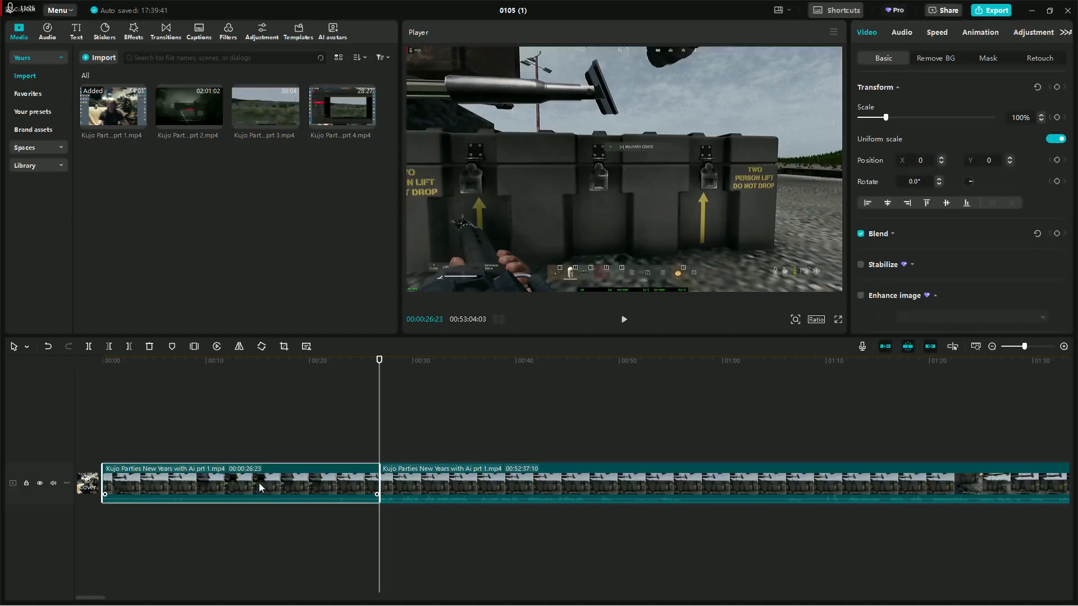
{"action": "right_click", "coordinate": [259, 486]}
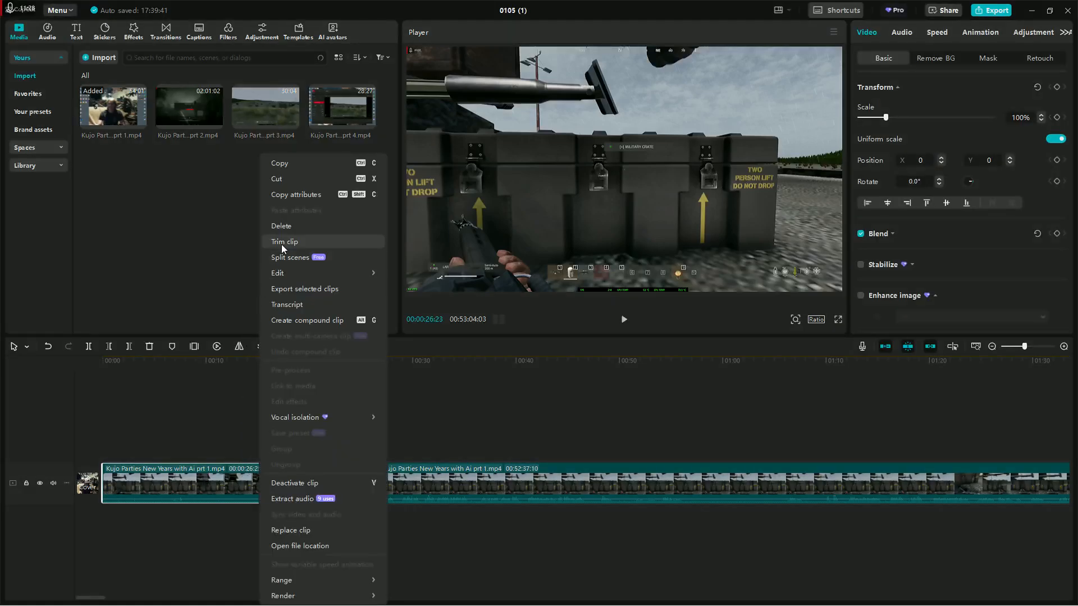
{"action": "left_click", "coordinate": [280, 225]}
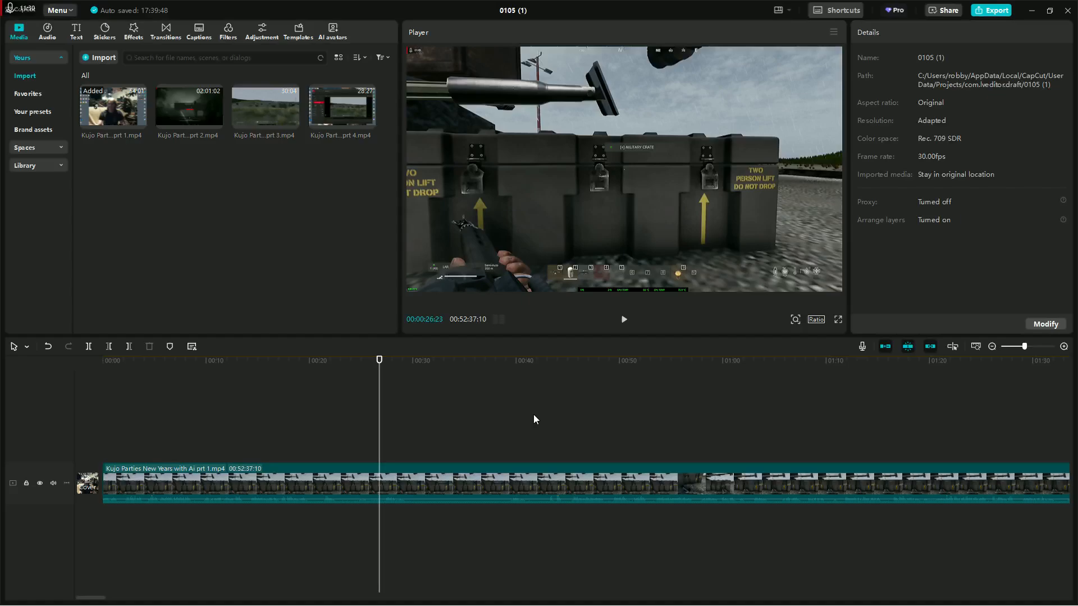
Review the beginning of the remaining clip and split it at 00:00:13:22.
{"action": "left_click_drag", "start_coordinate": [380, 360], "coordinate": [86, 387]}
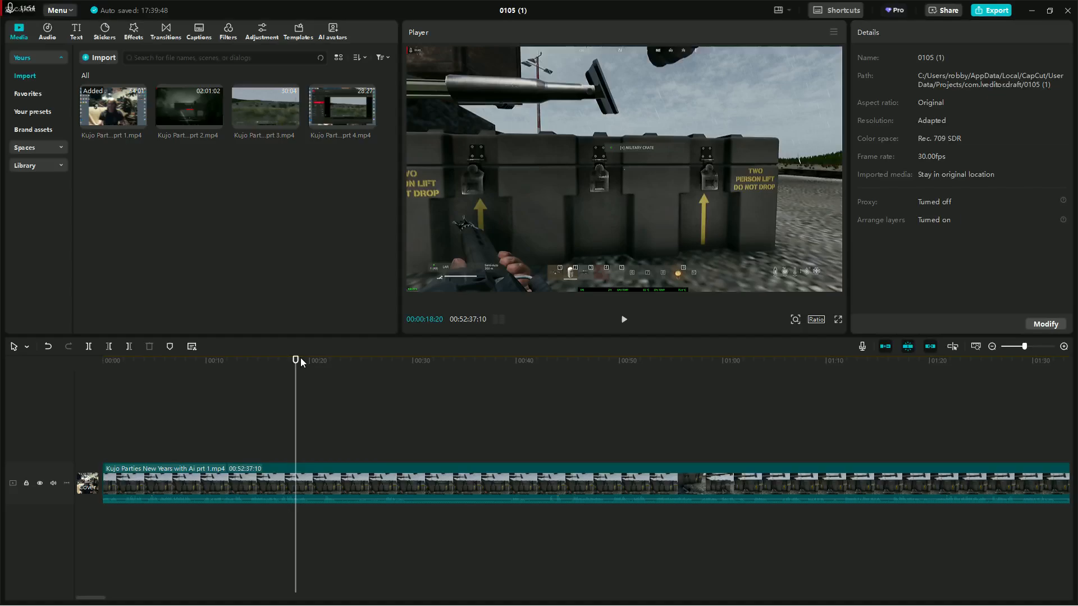
{"action": "left_click_drag", "start_coordinate": [296, 361], "coordinate": [248, 361]}
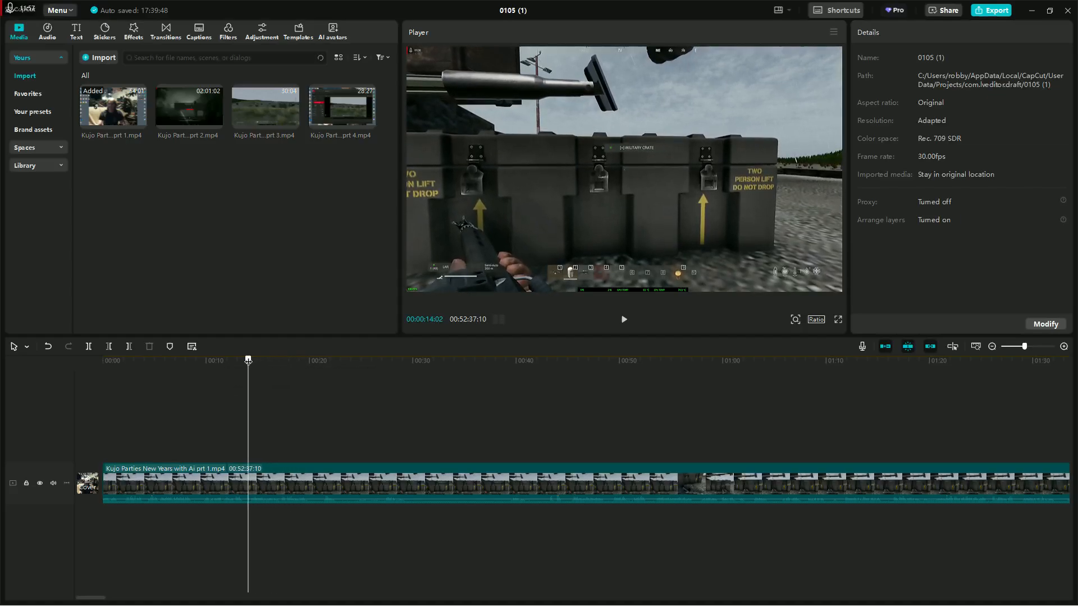
{"action": "left_click", "coordinate": [626, 321]}
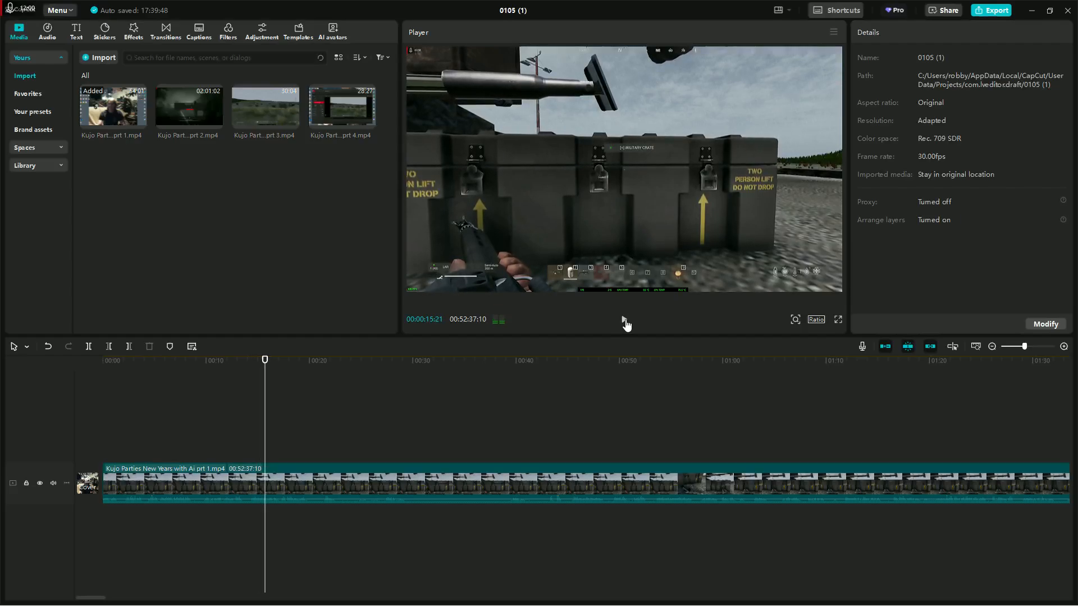
{"action": "left_click_drag", "start_coordinate": [265, 360], "coordinate": [228, 361]}
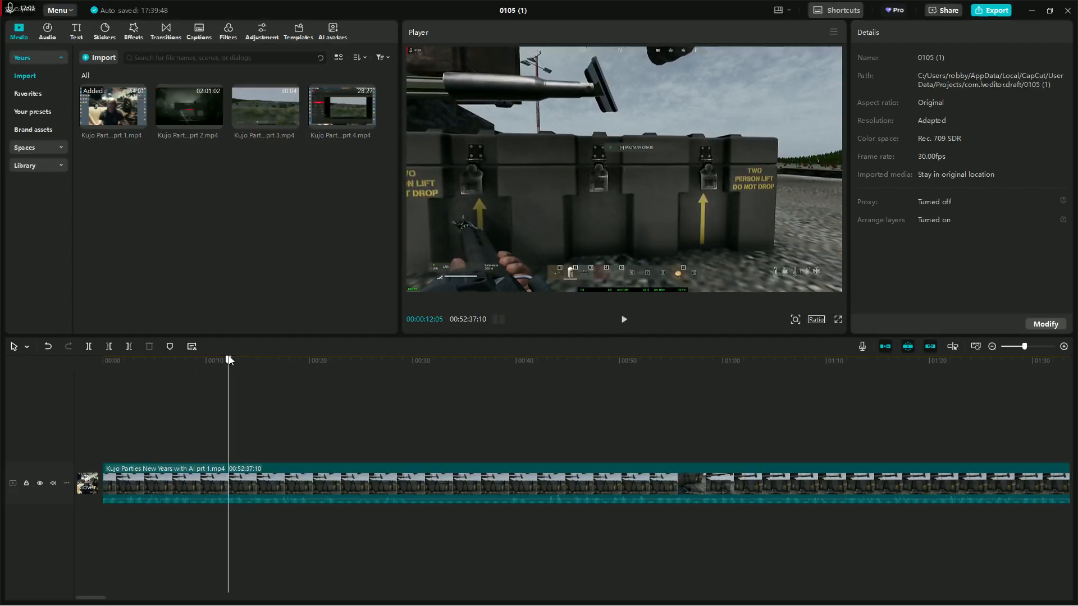
{"action": "left_click", "coordinate": [624, 320]}
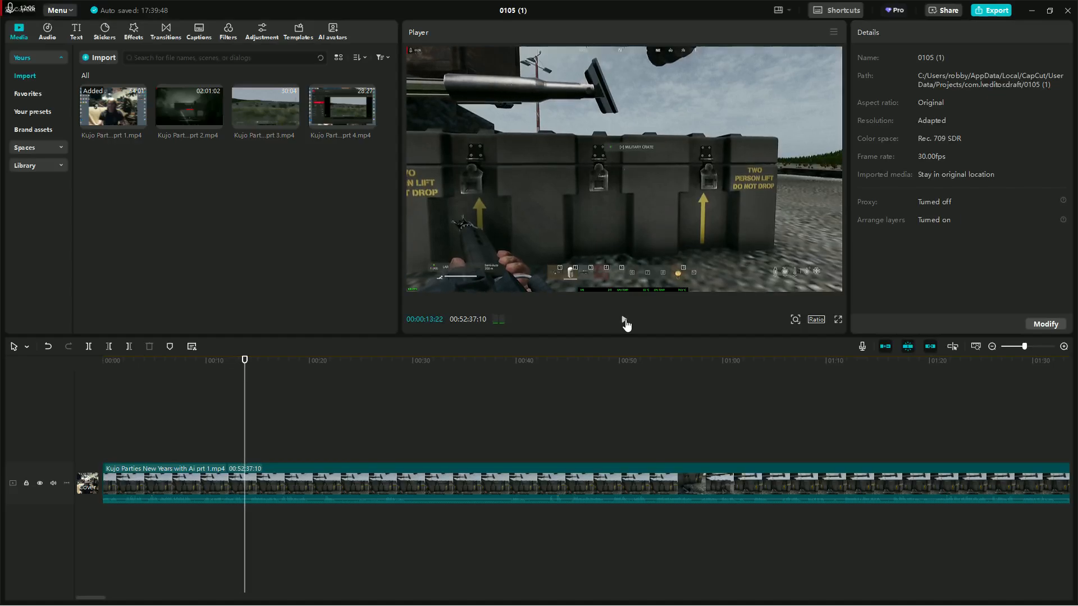
{"action": "left_click", "coordinate": [88, 346]}
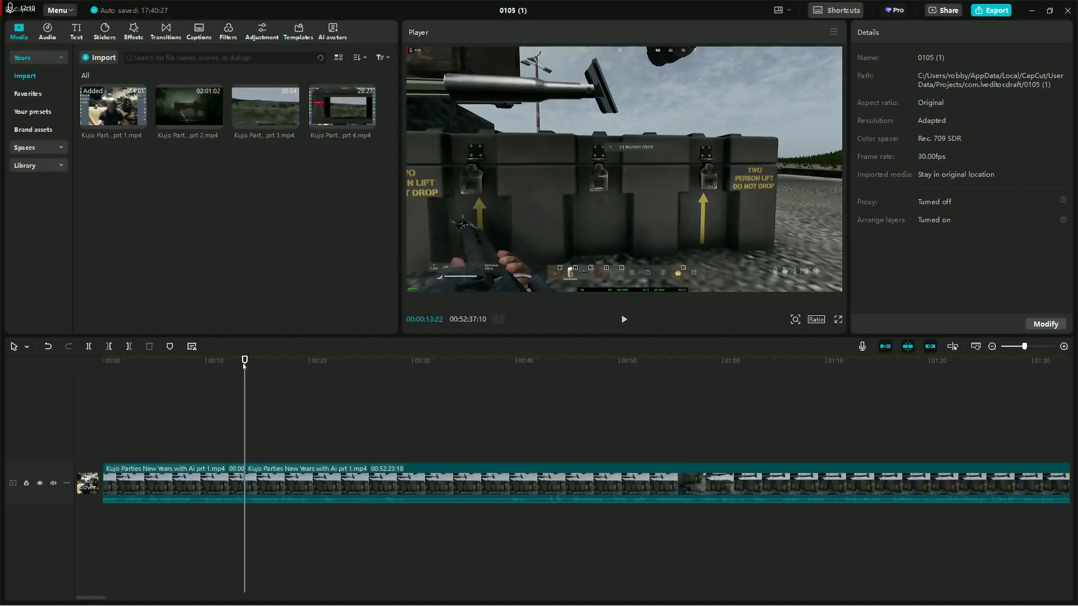
Play on past the first cut and split the second segment at 00:00:25:03.
{"action": "left_click_drag", "start_coordinate": [244, 361], "coordinate": [278, 361]}
{"action": "left_click", "coordinate": [624, 319]}
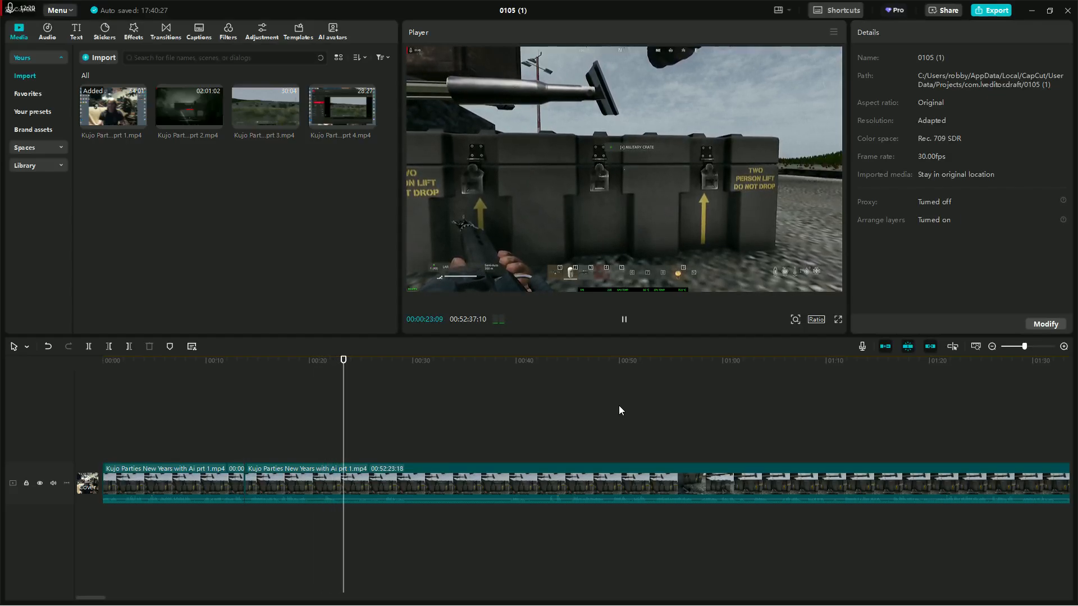
{"action": "left_click", "coordinate": [624, 321]}
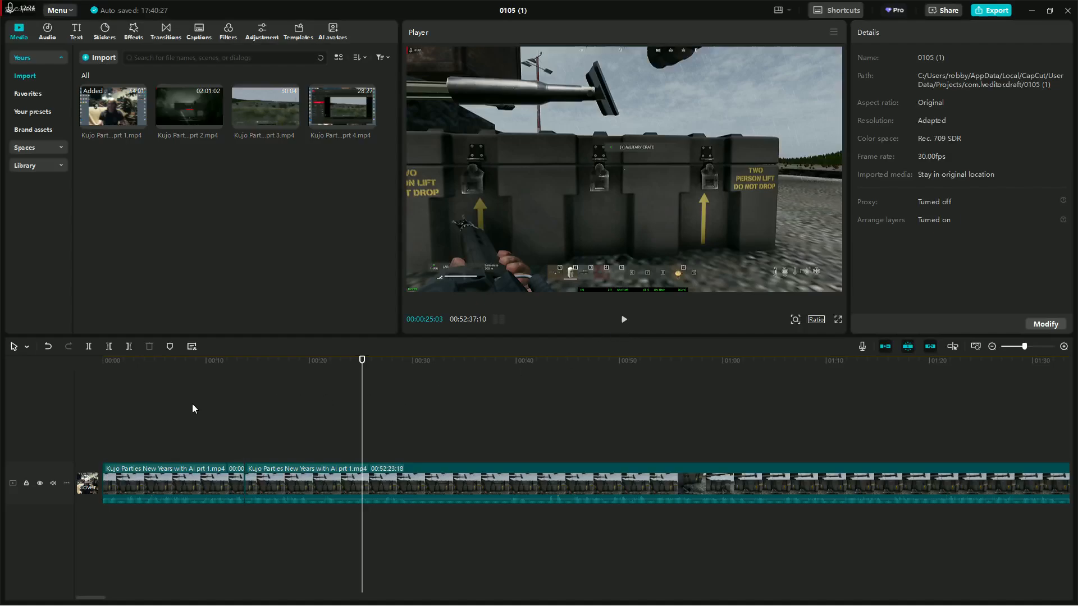
{"action": "left_click", "coordinate": [88, 348]}
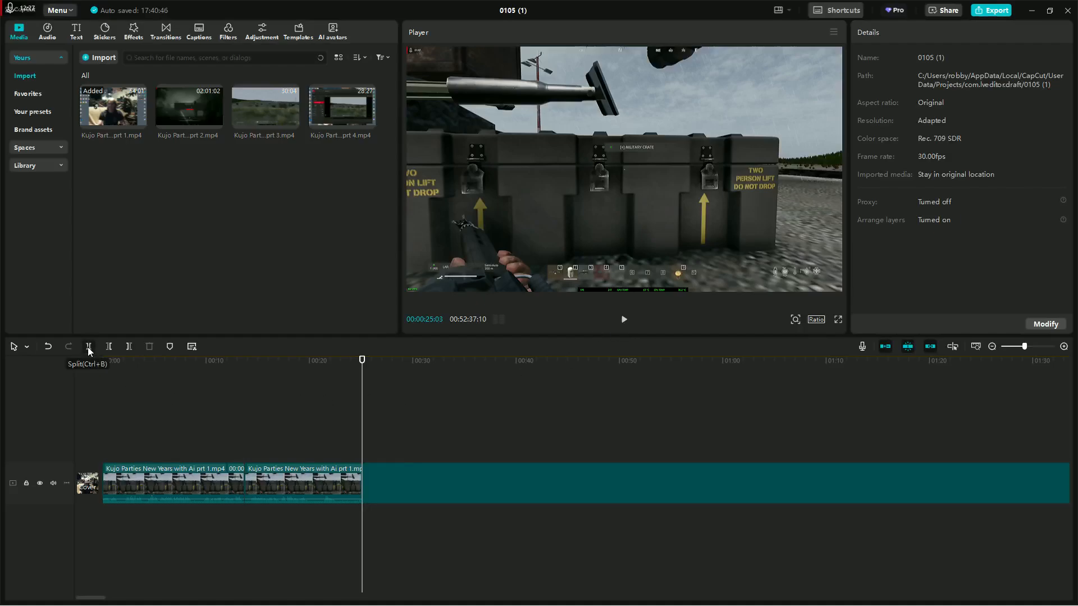
Delete the segment between the splits at 00:00:13:22 and 00:00:25:03.
{"action": "left_click", "coordinate": [309, 485]}
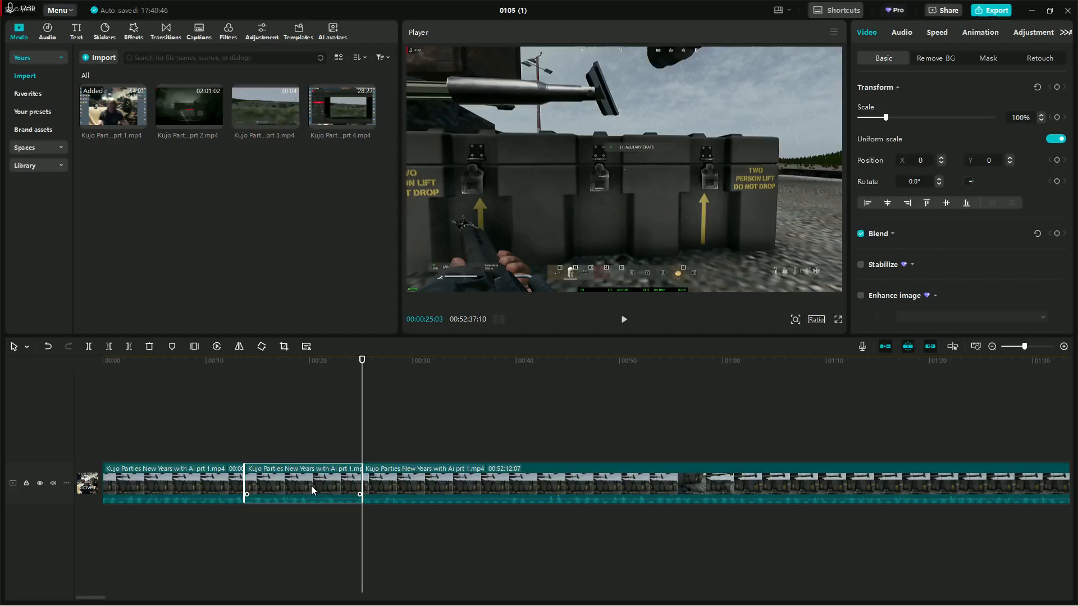
{"action": "right_click", "coordinate": [311, 486]}
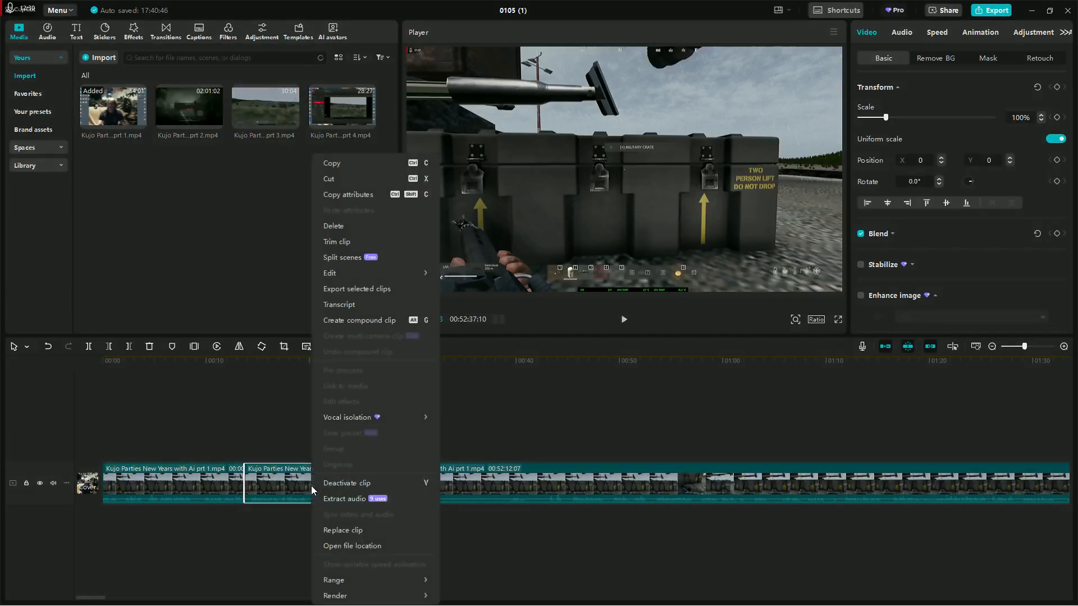
{"action": "left_click", "coordinate": [358, 227]}
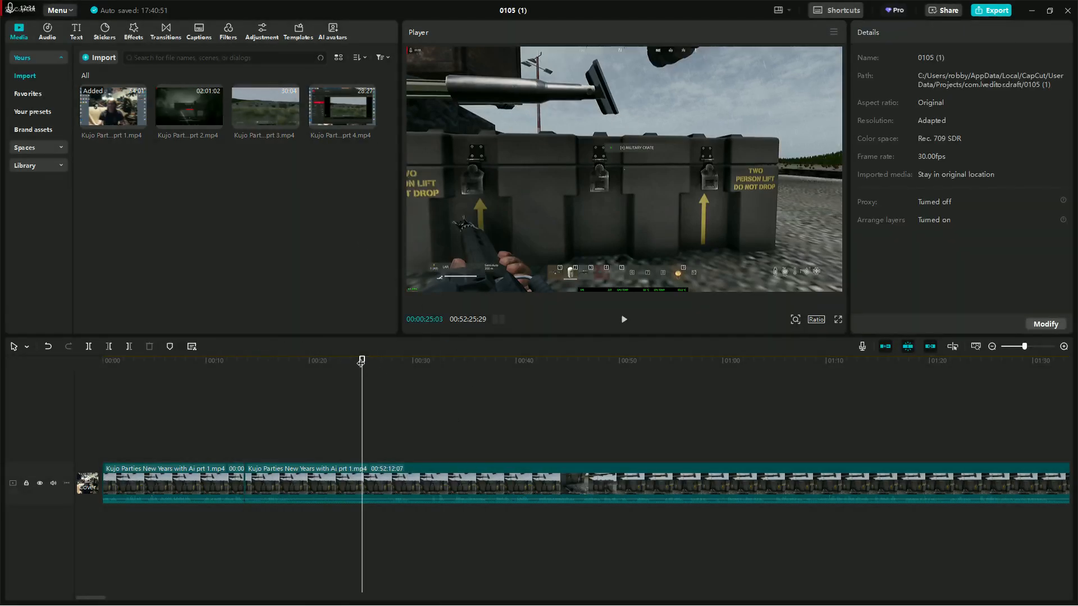
Play the footage from just before the first cut and examine it around the one-minute mark for the next cut point.
{"action": "left_click_drag", "start_coordinate": [361, 362], "coordinate": [241, 336]}
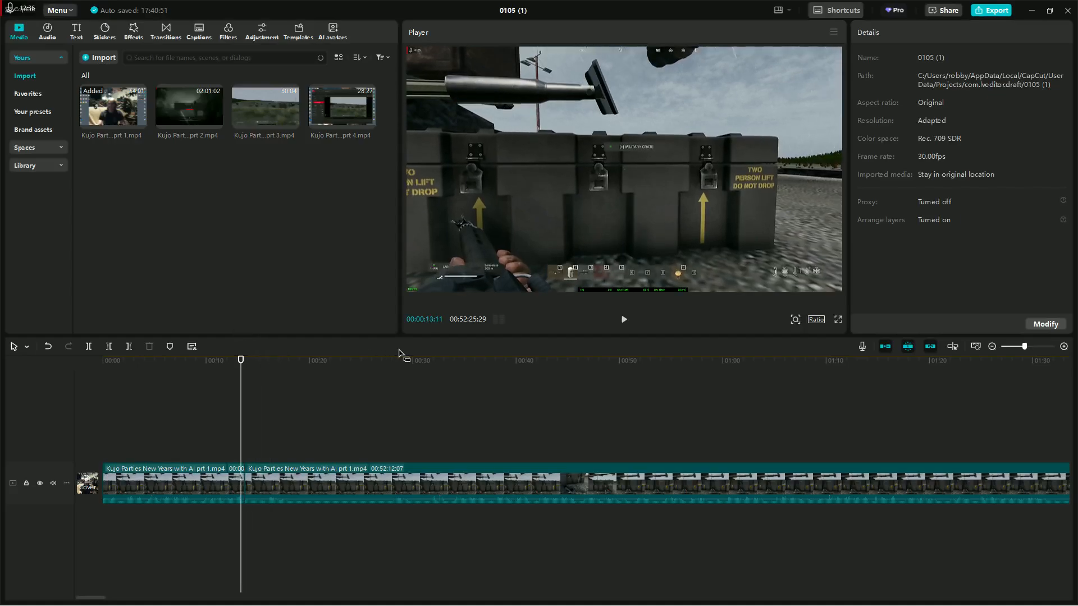
{"action": "left_click", "coordinate": [624, 319]}
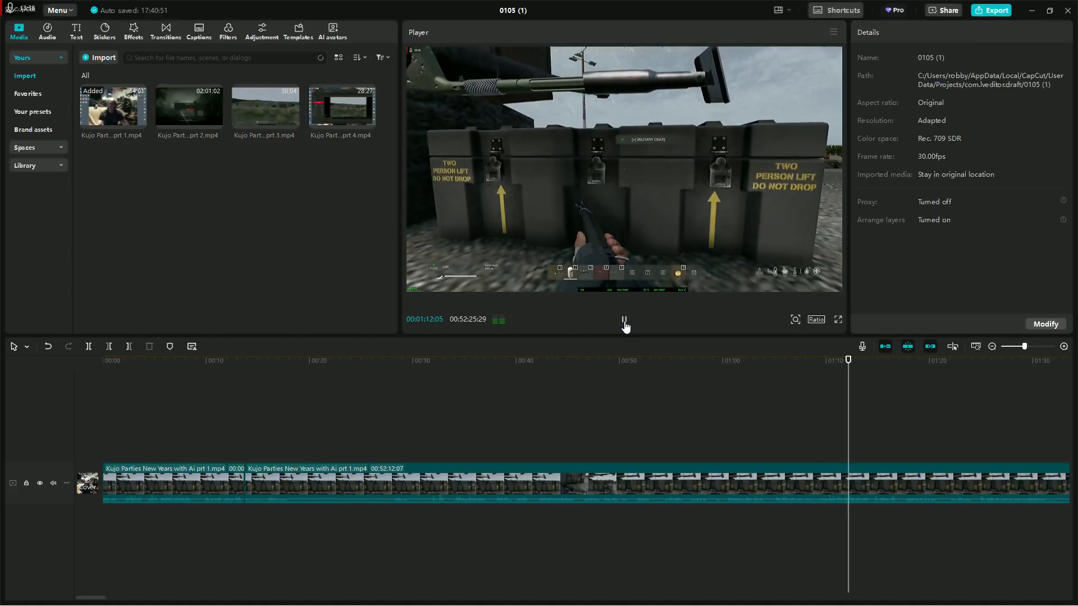
{"action": "left_click", "coordinate": [624, 322]}
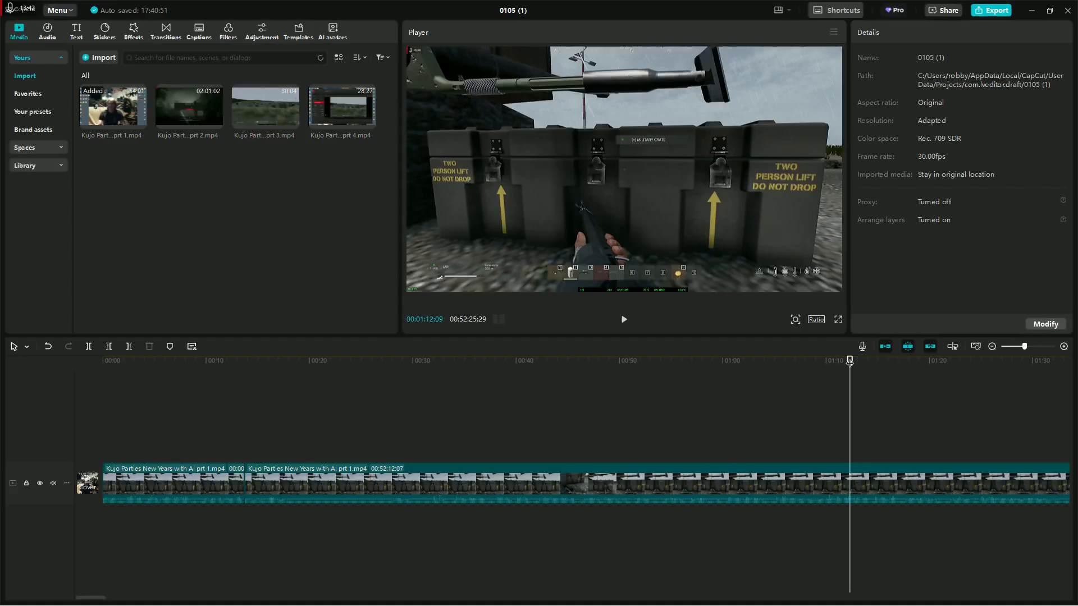
{"action": "left_click_drag", "start_coordinate": [849, 360], "coordinate": [786, 364]}
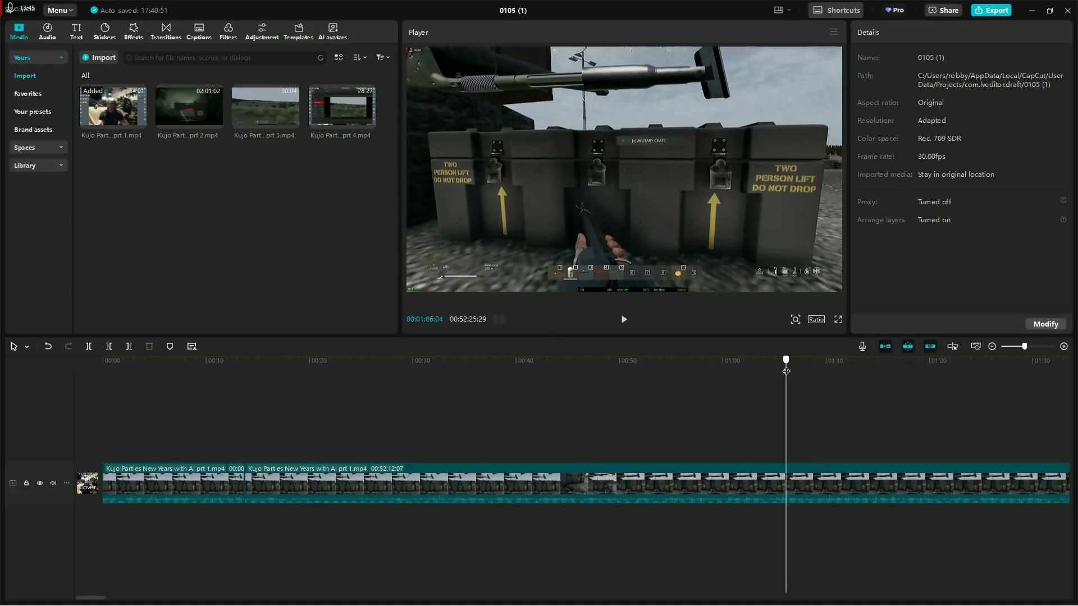
{"action": "left_click", "coordinate": [625, 320]}
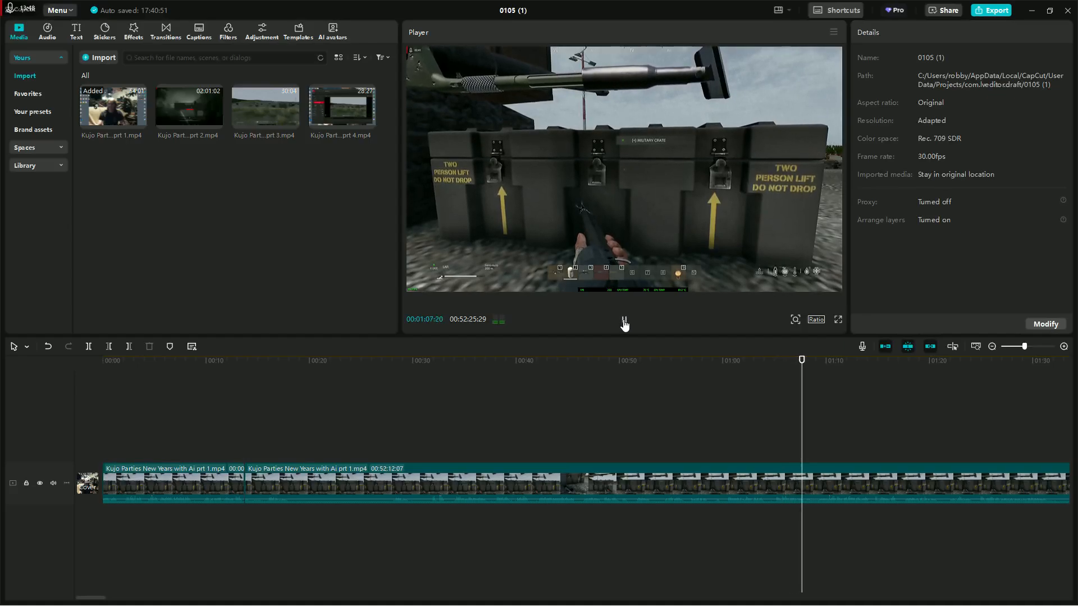
{"action": "left_click", "coordinate": [624, 322]}
{"action": "left_click_drag", "start_coordinate": [803, 365], "coordinate": [741, 365]}
{"action": "left_click", "coordinate": [625, 319]}
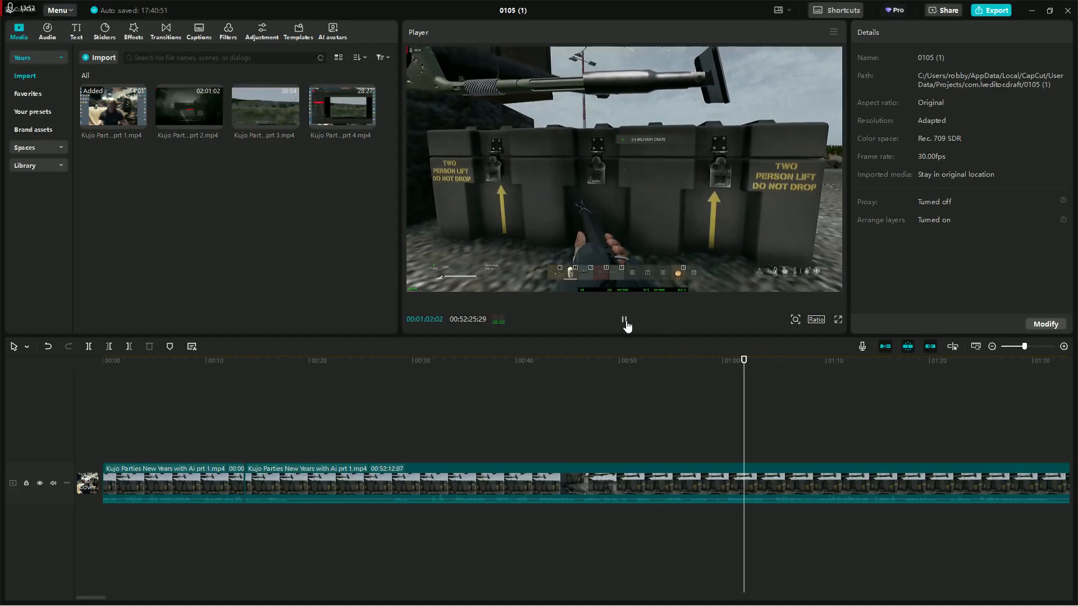
{"action": "left_click", "coordinate": [625, 320]}
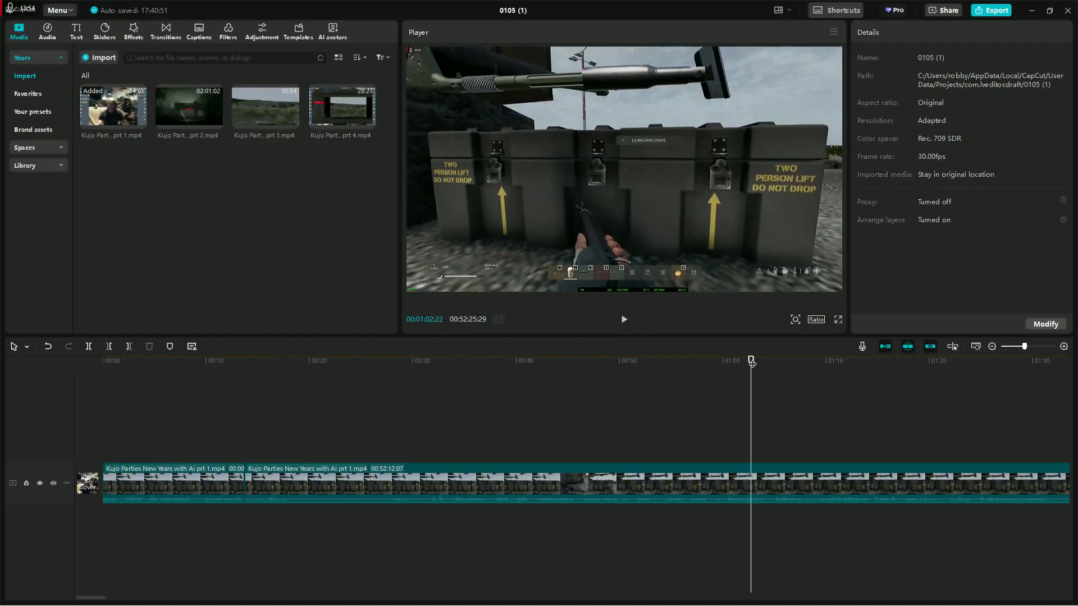
Replay the footage around the one-minute mark and split the second segment at 00:01:01:09.
{"action": "left_click_drag", "start_coordinate": [750, 360], "coordinate": [707, 371]}
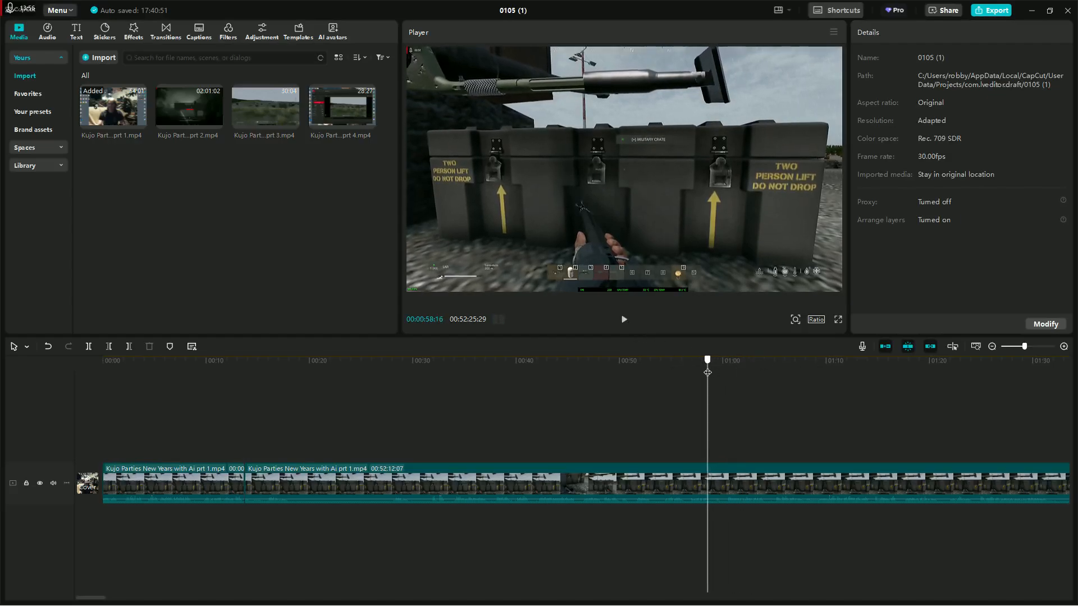
{"action": "left_click", "coordinate": [625, 324]}
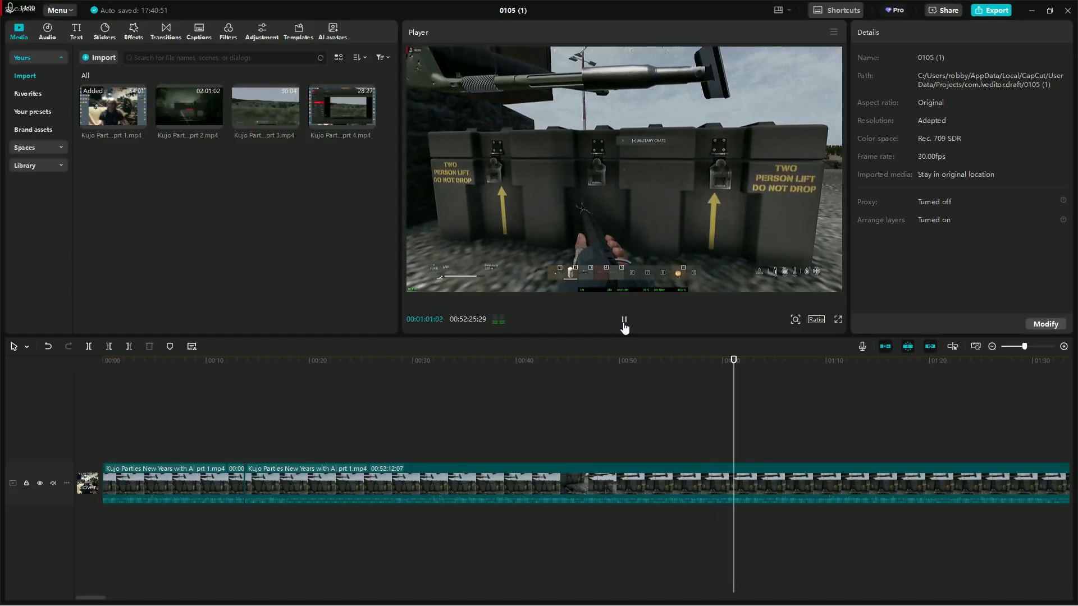
{"action": "left_click", "coordinate": [624, 321]}
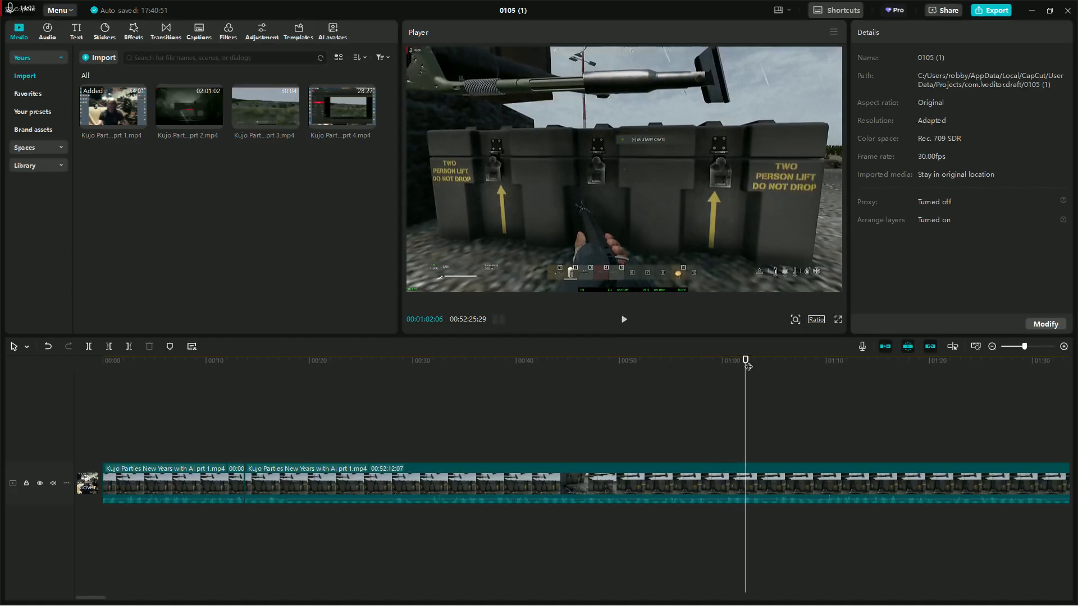
{"action": "left_click_drag", "start_coordinate": [744, 360], "coordinate": [731, 360]}
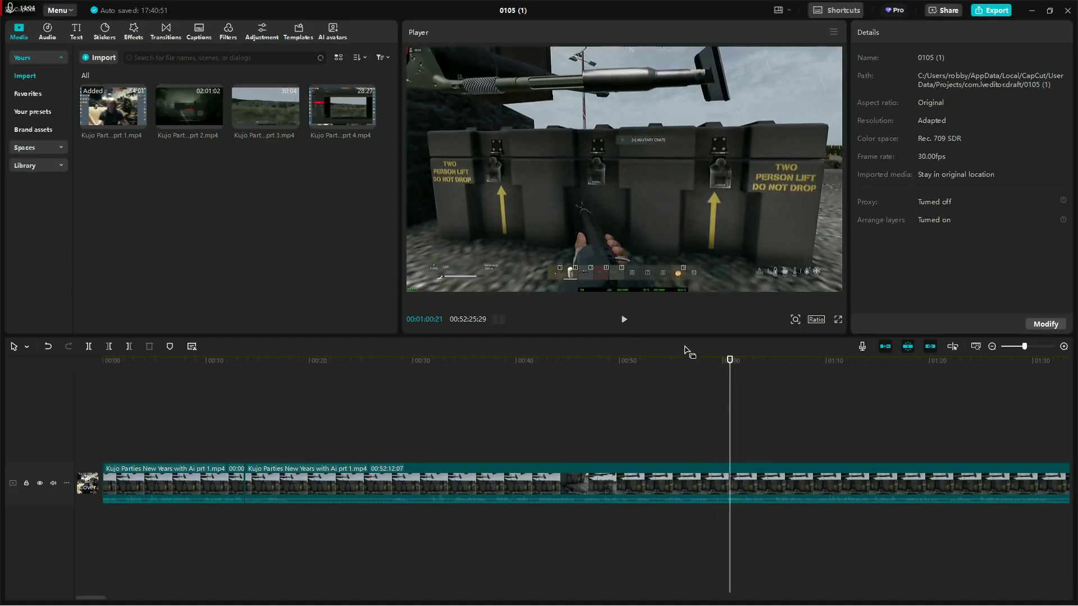
{"action": "left_click", "coordinate": [624, 321]}
{"action": "left_click", "coordinate": [624, 321]}
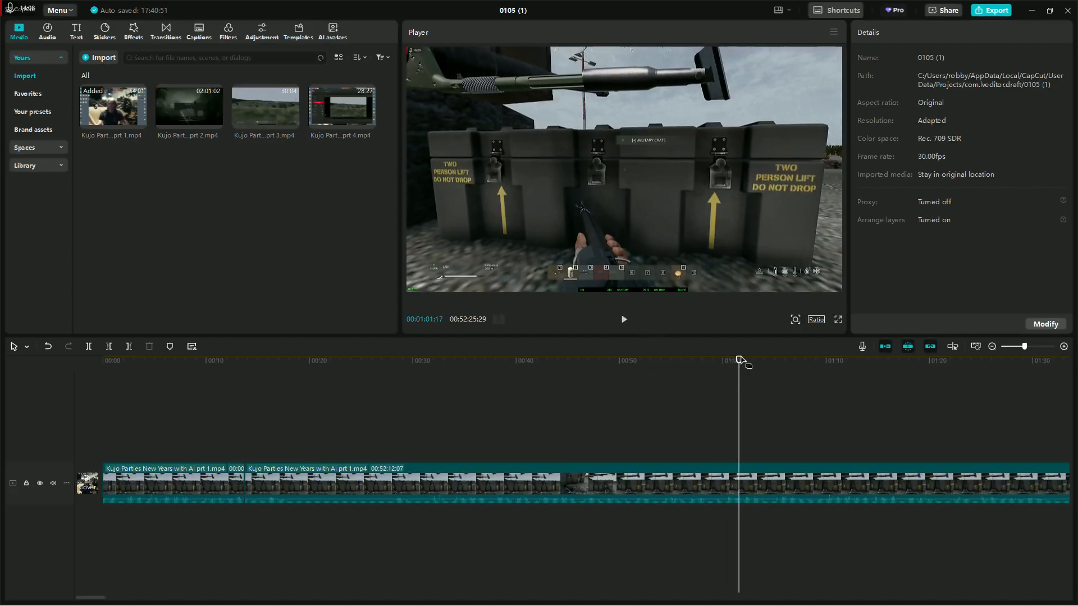
{"action": "left_click_drag", "start_coordinate": [738, 360], "coordinate": [735, 360]}
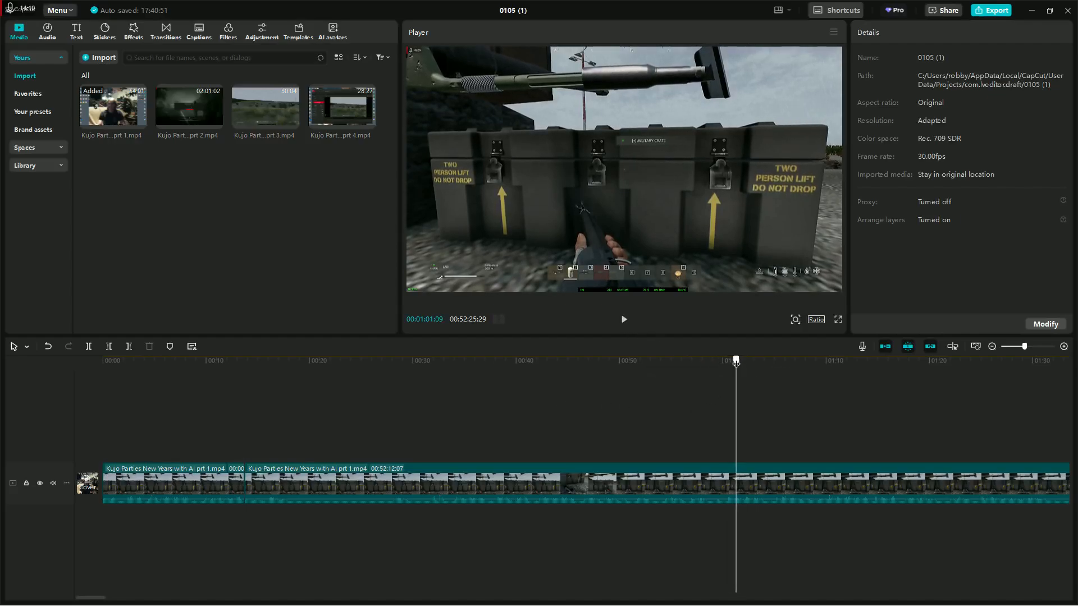
{"action": "left_click", "coordinate": [89, 347]}
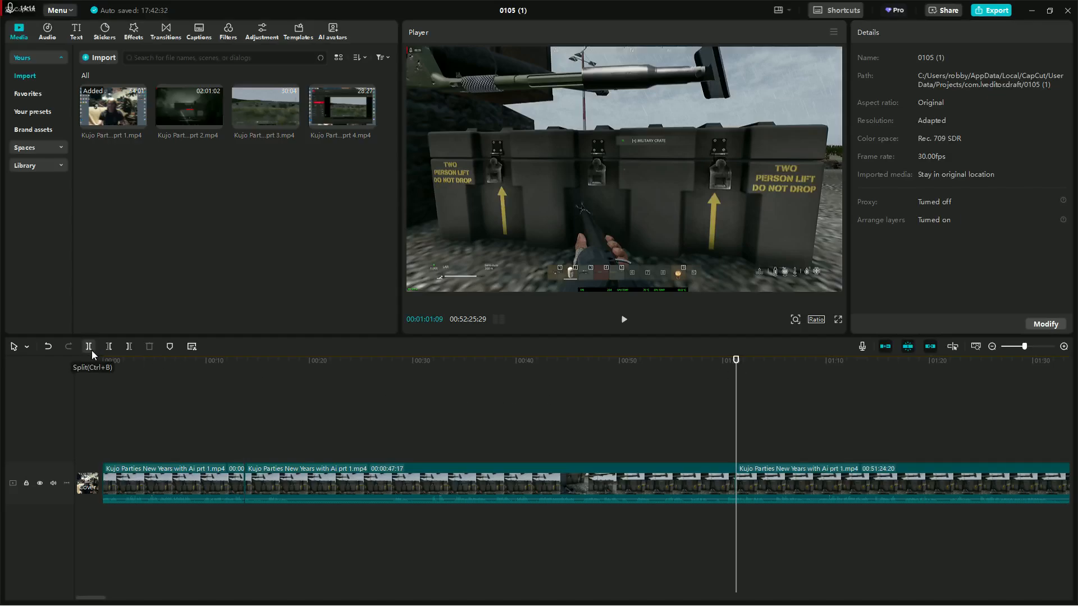
Delete the segment between the first cut and the split at 00:01:01:09.
{"action": "left_click", "coordinate": [496, 492]}
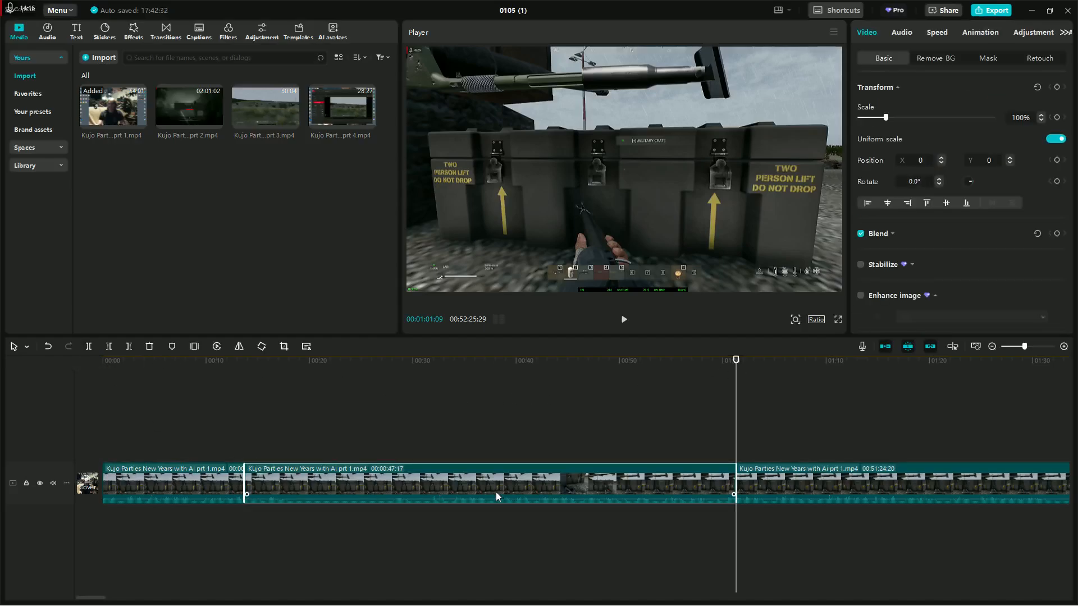
{"action": "right_click", "coordinate": [496, 492]}
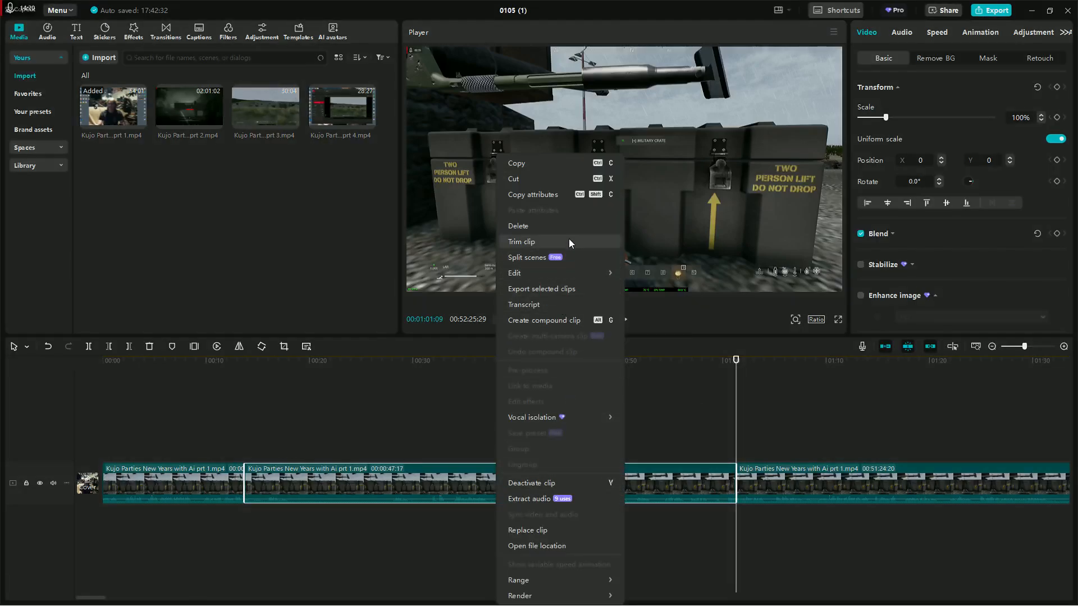
{"action": "left_click", "coordinate": [534, 226]}
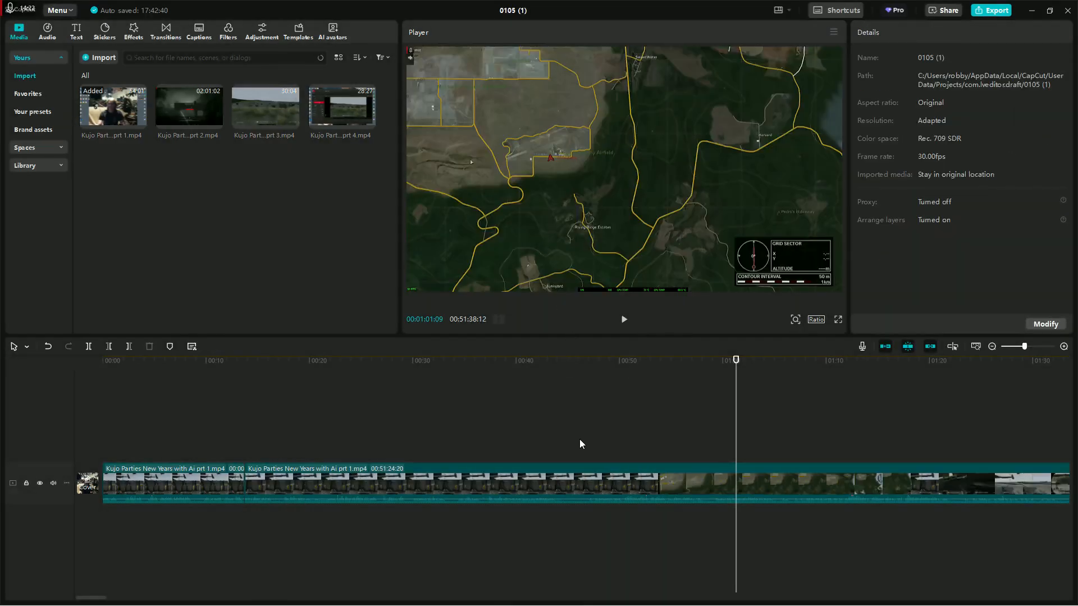
Play the timeline from its start to just past the first cut to check the edit, stopping at 00:00:14:15.
{"action": "left_click_drag", "start_coordinate": [722, 391], "coordinate": [97, 414]}
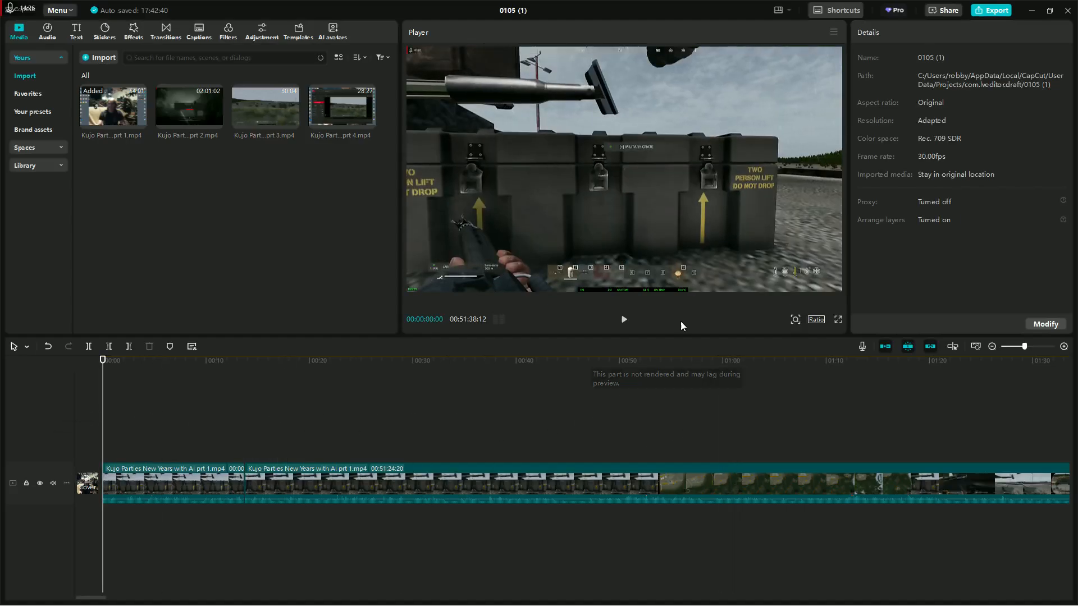
{"action": "left_click", "coordinate": [623, 319]}
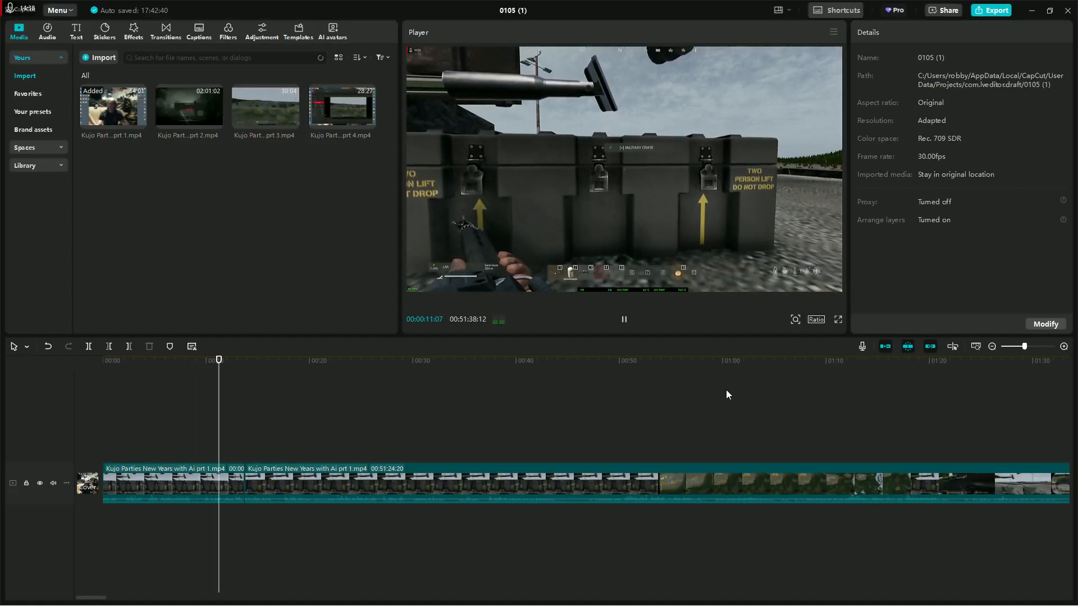
{"action": "left_click", "coordinate": [624, 321]}
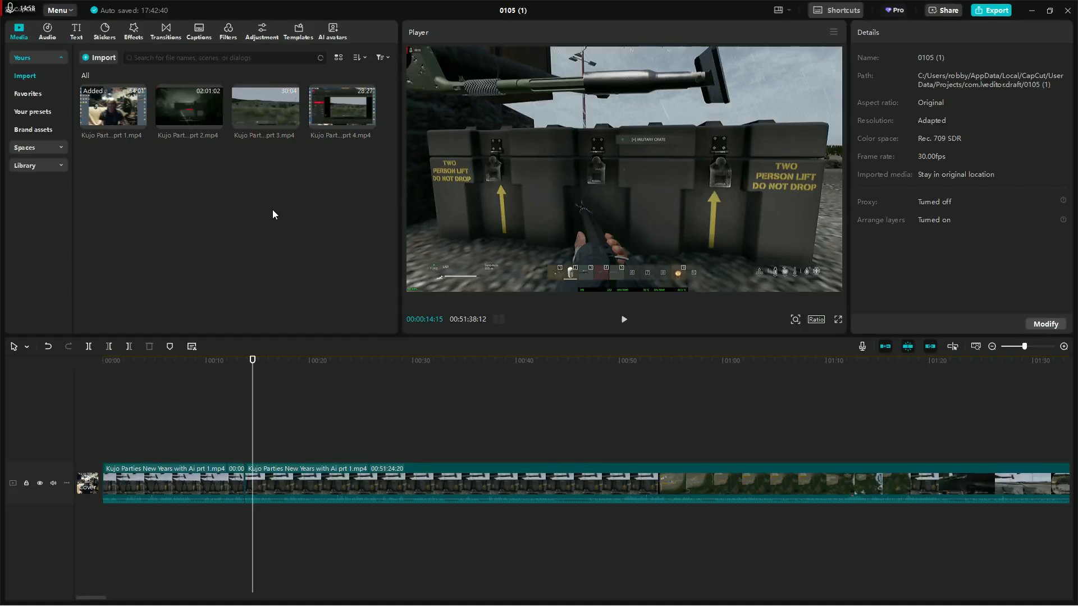
Add a default text at 00:00:14:15 and extend its end to about the 27-second mark on the timeline.
{"action": "left_click", "coordinate": [78, 37]}
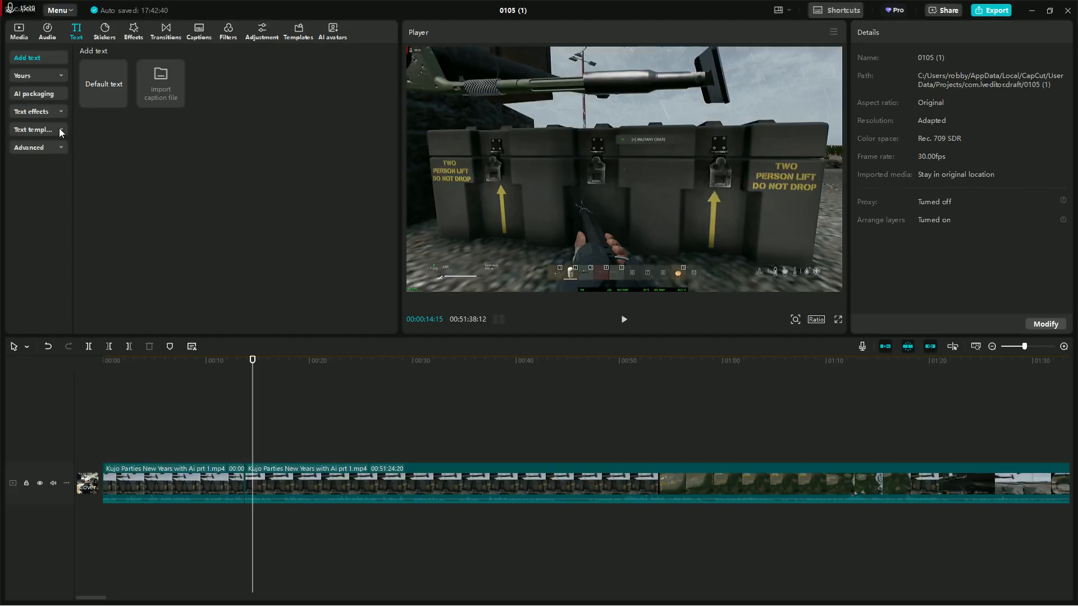
{"action": "left_click", "coordinate": [120, 101]}
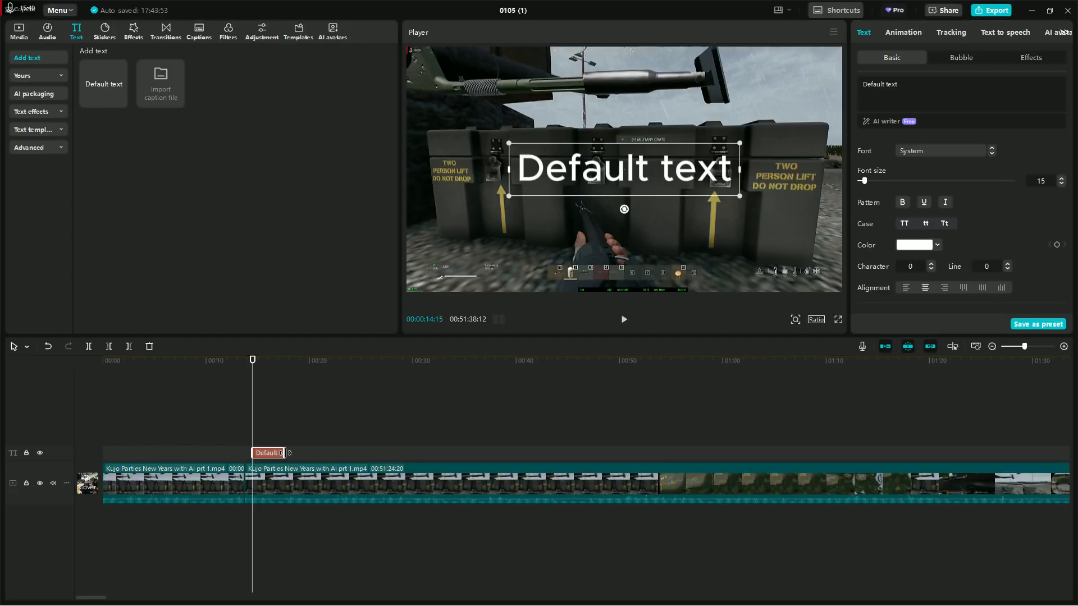
{"action": "left_click_drag", "start_coordinate": [283, 452], "coordinate": [380, 452]}
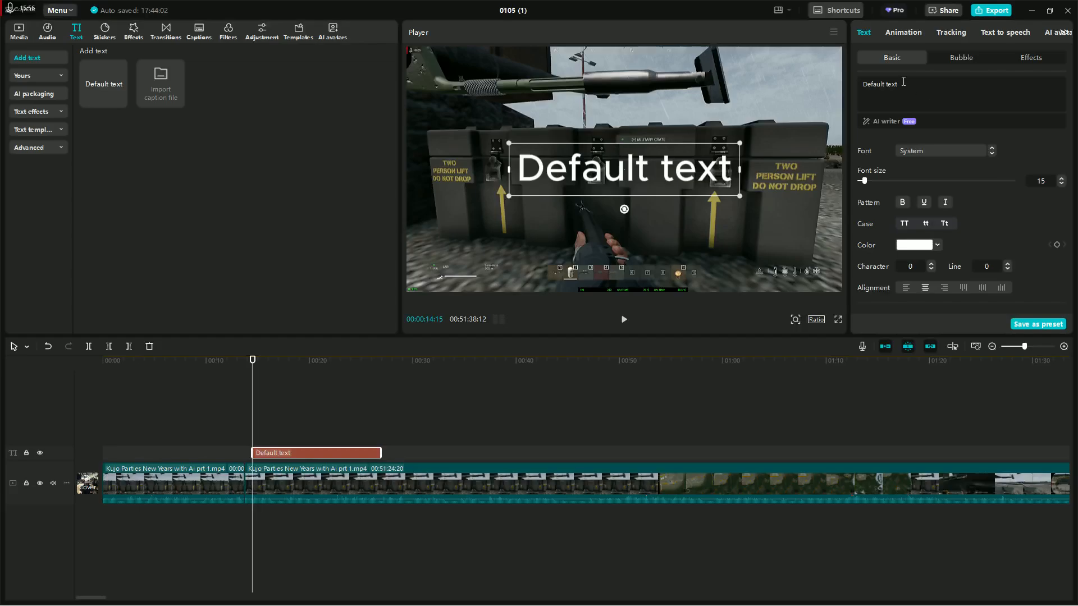
Replace the default wording of the text clip with "Server Name Has Changed".
{"action": "left_click_drag", "start_coordinate": [901, 84], "coordinate": [854, 89]}
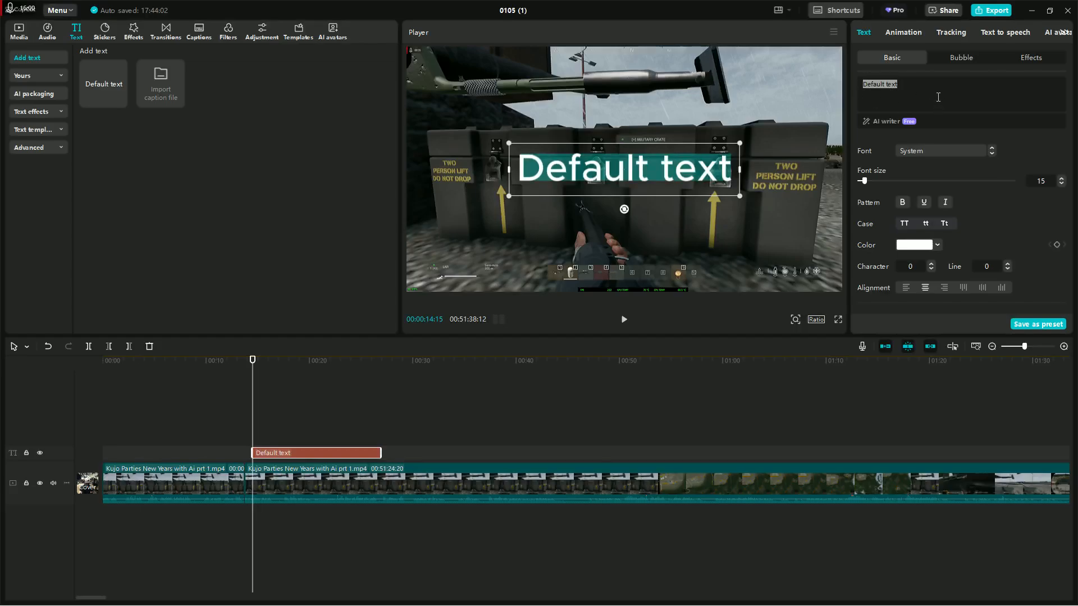
{"action": "type", "text": "New "}
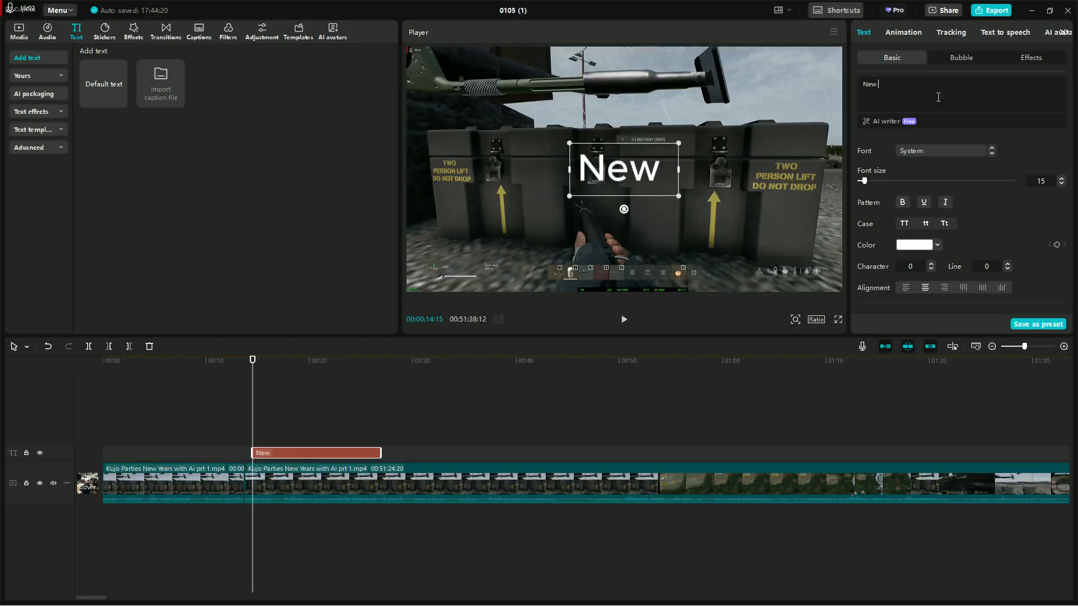
{"action": "type", "text": "Ser"}
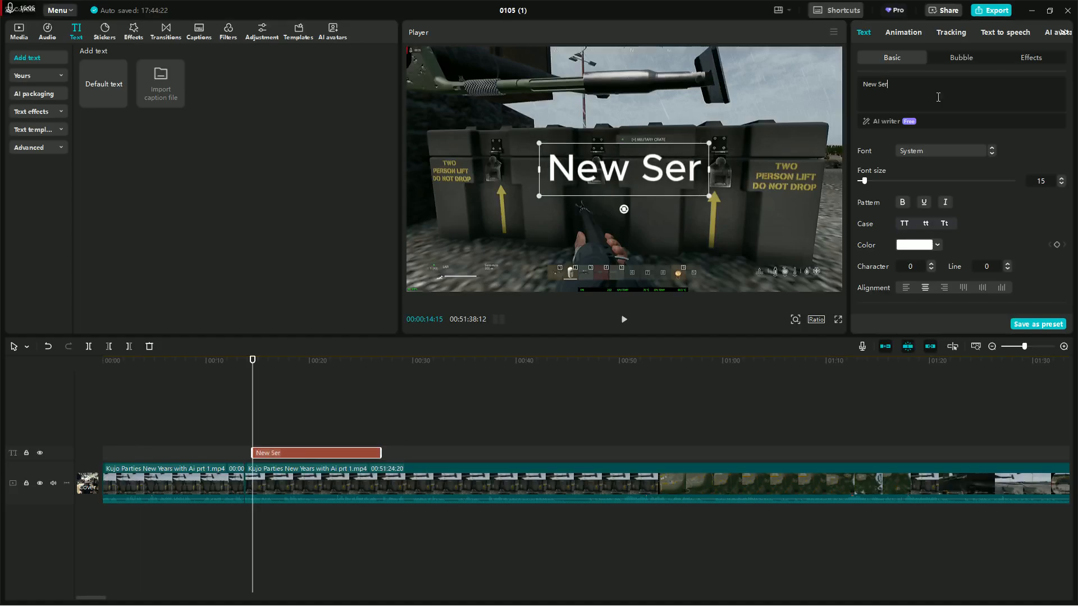
{"action": "key", "text": "BackSpace"}
{"action": "key", "text": "BackSpace"}
{"action": "key", "text": "BackSpace"}
{"action": "key", "text": "BackSpace"}
{"action": "key", "text": "BackSpace"}
{"action": "key", "text": "BackSpace"}
{"action": "key", "text": "BackSpace"}
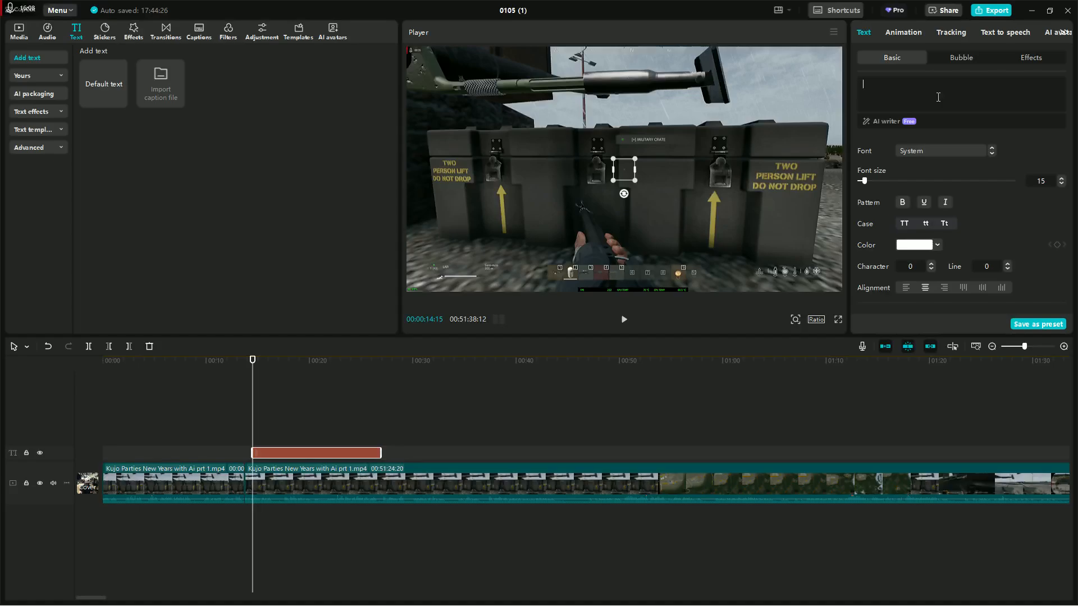
{"action": "type", "text": "Server"}
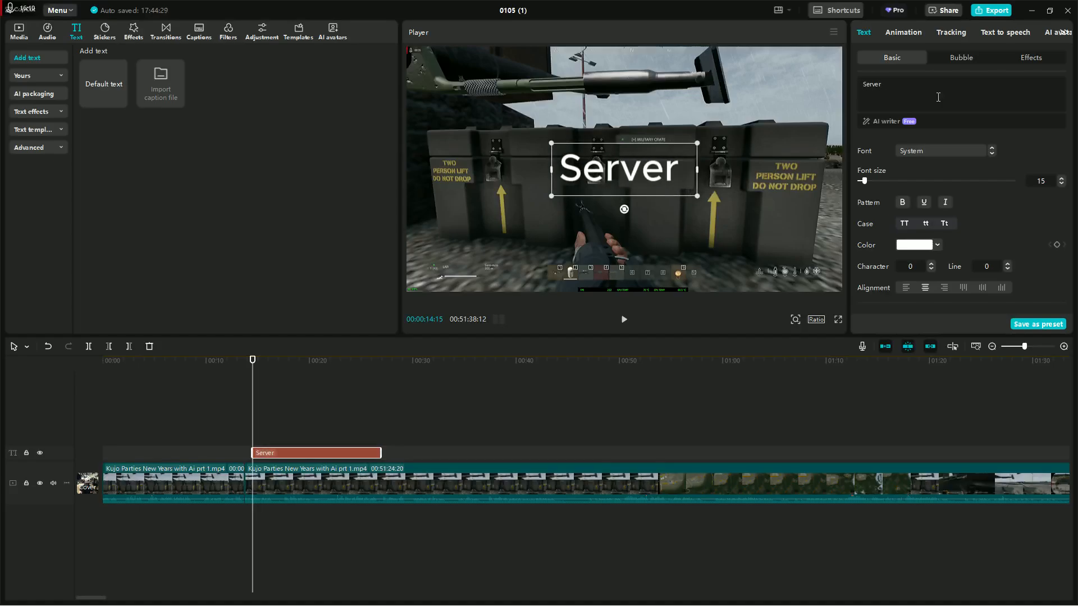
{"action": "type", "text": " Name"}
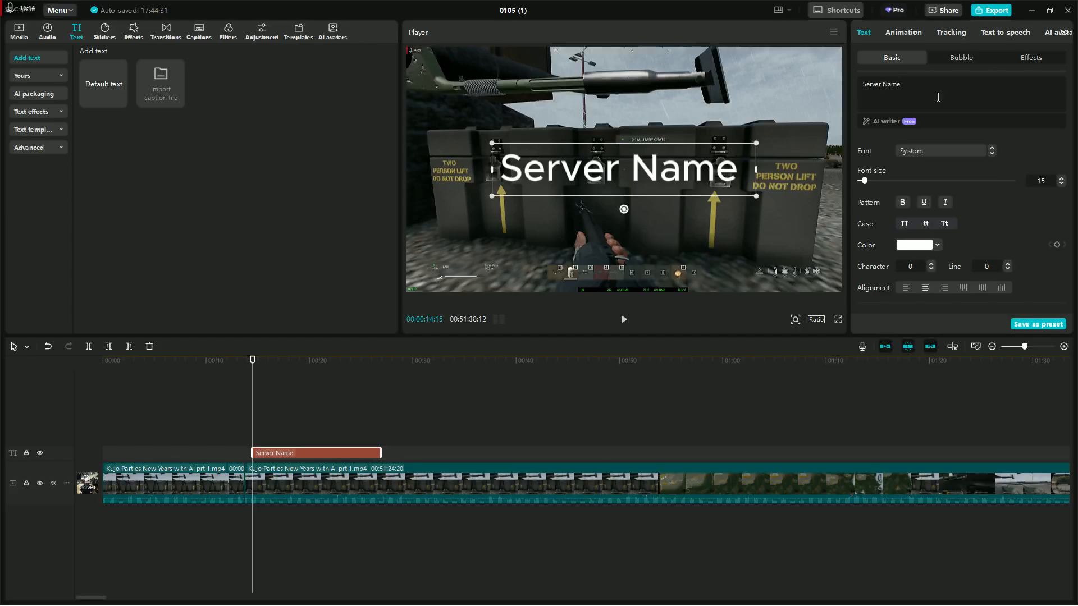
{"action": "type", "text": " Has"}
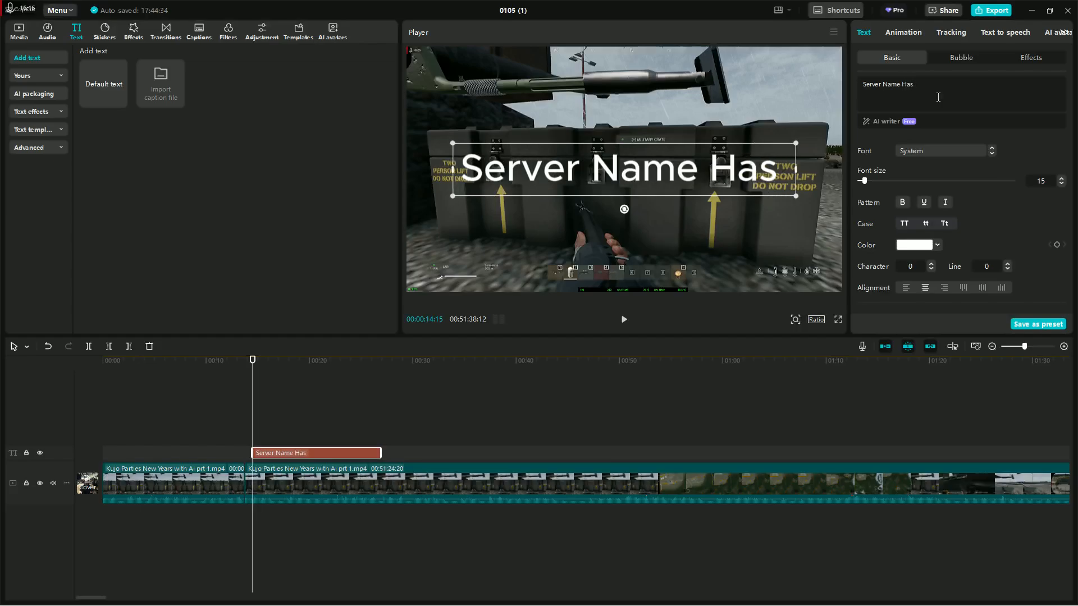
{"action": "type", "text": " Changed"}
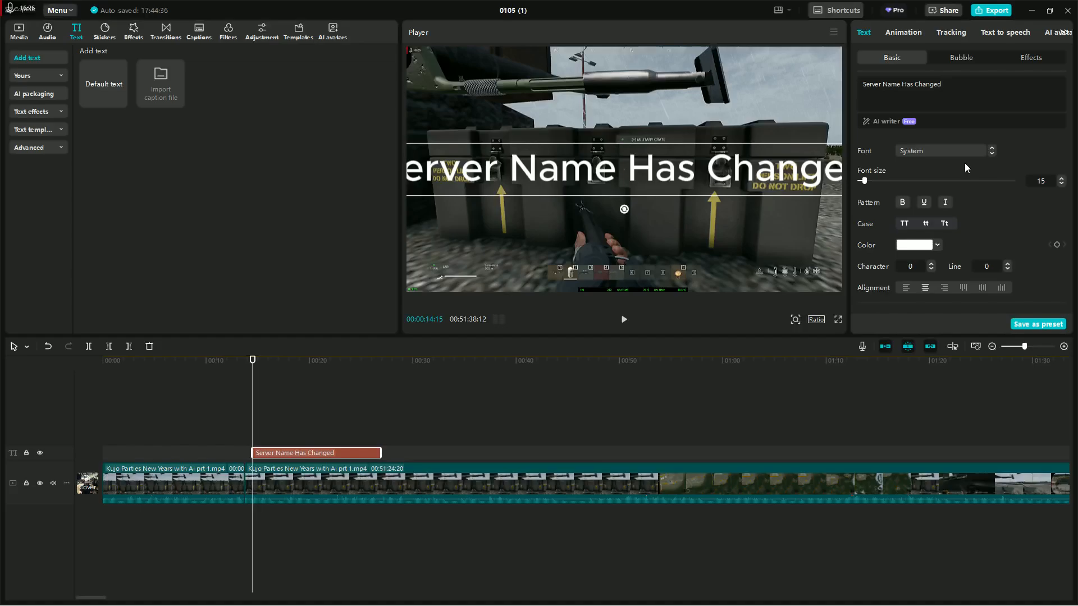
Reduce the font size of the "Server Name Has Changed" text to 12.
{"action": "left_click", "coordinate": [1062, 185]}
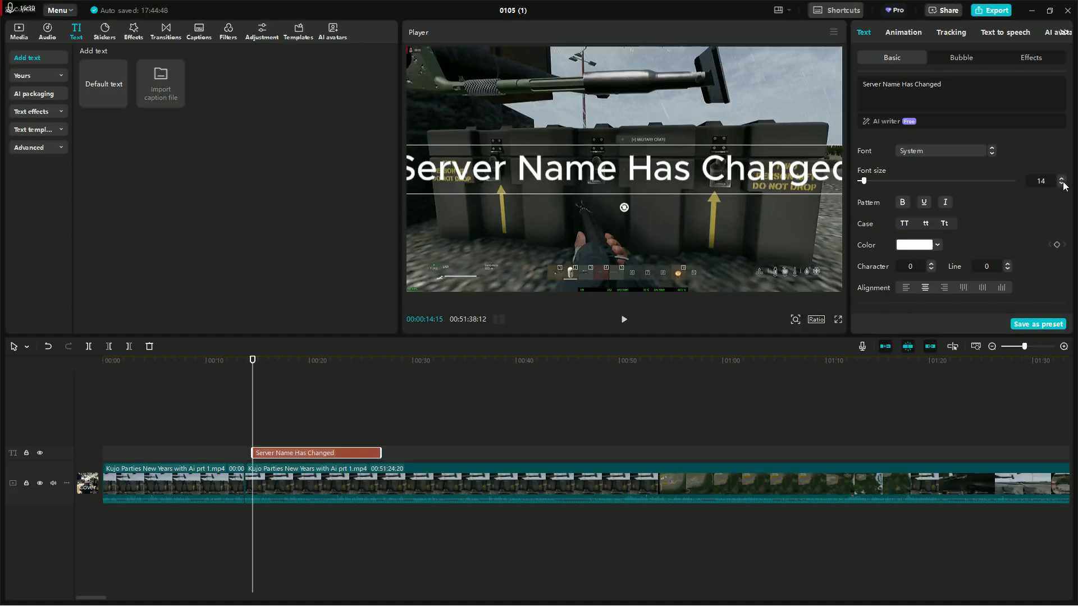
{"action": "left_click", "coordinate": [1062, 185]}
{"action": "left_click", "coordinate": [1062, 185]}
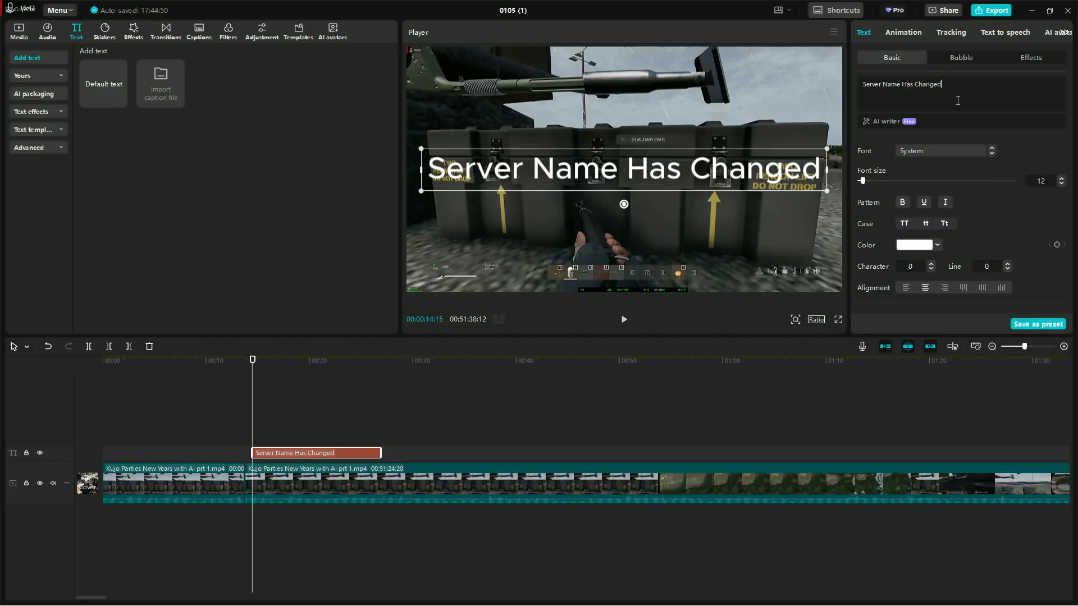
Extend the overlay's first line to read "Server Name Has Changed To:" and set its font size to 11.
{"action": "key", "text": "Return"}
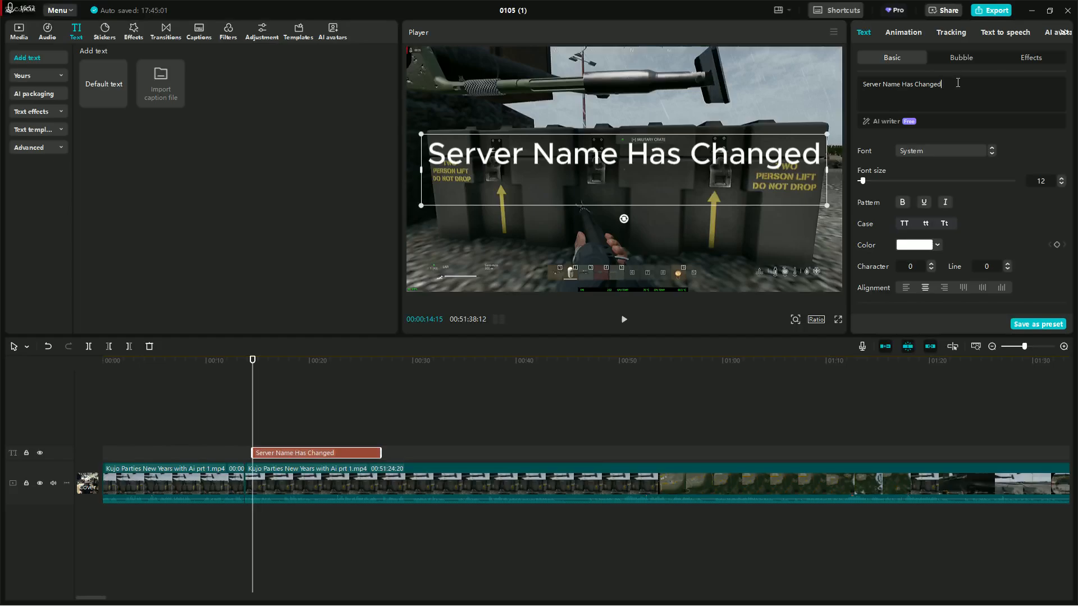
{"action": "type", "text": "T"}
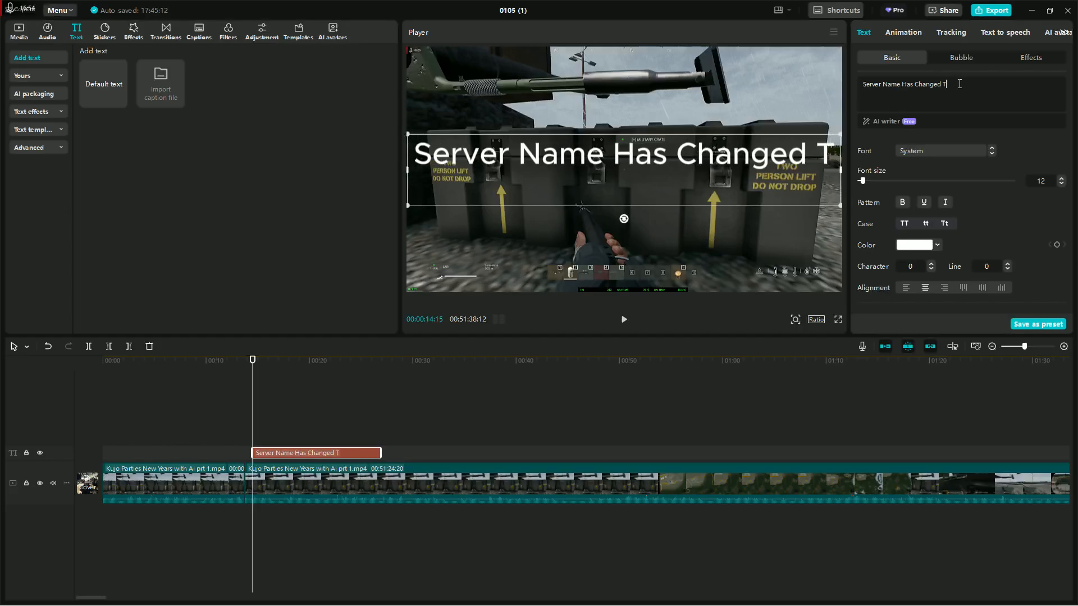
{"action": "type", "text": "o:"}
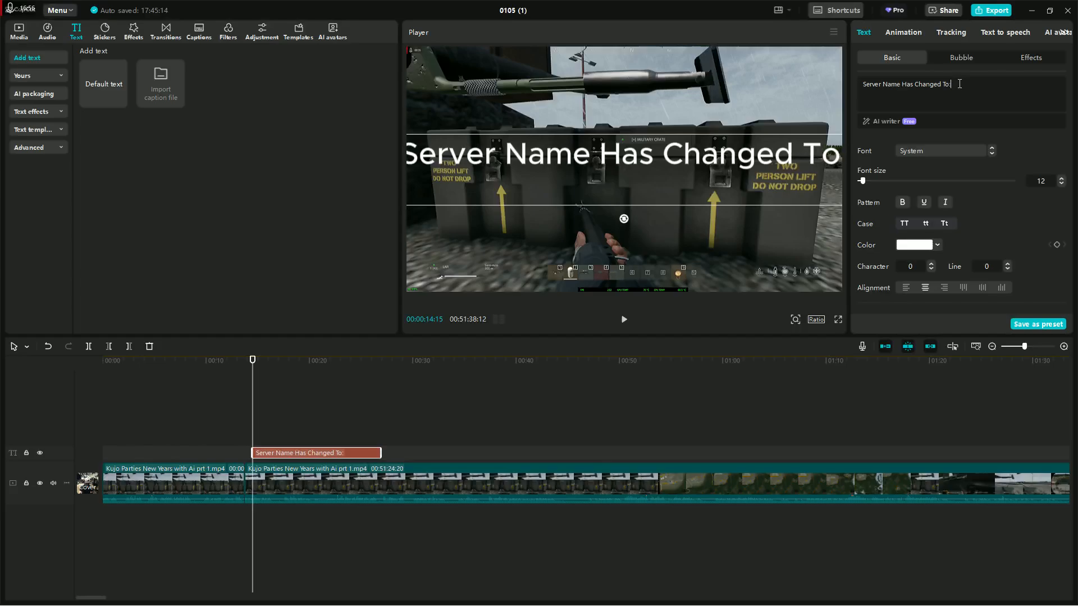
{"action": "left_click", "coordinate": [1061, 184]}
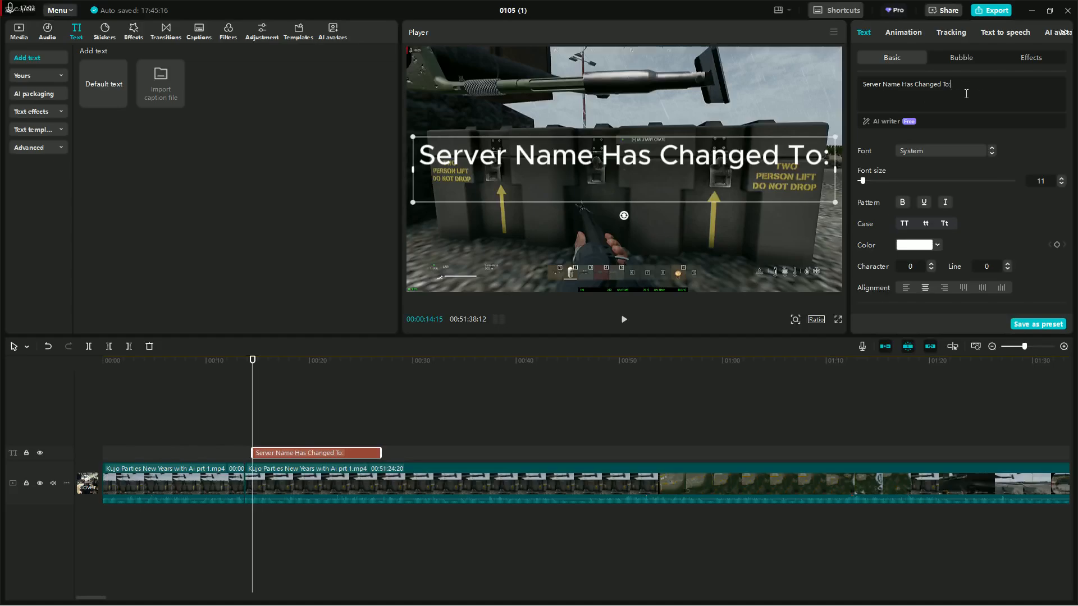
Add a second line reading "DHH PVP Tutorial" to the text overlay.
{"action": "key", "text": "Return"}
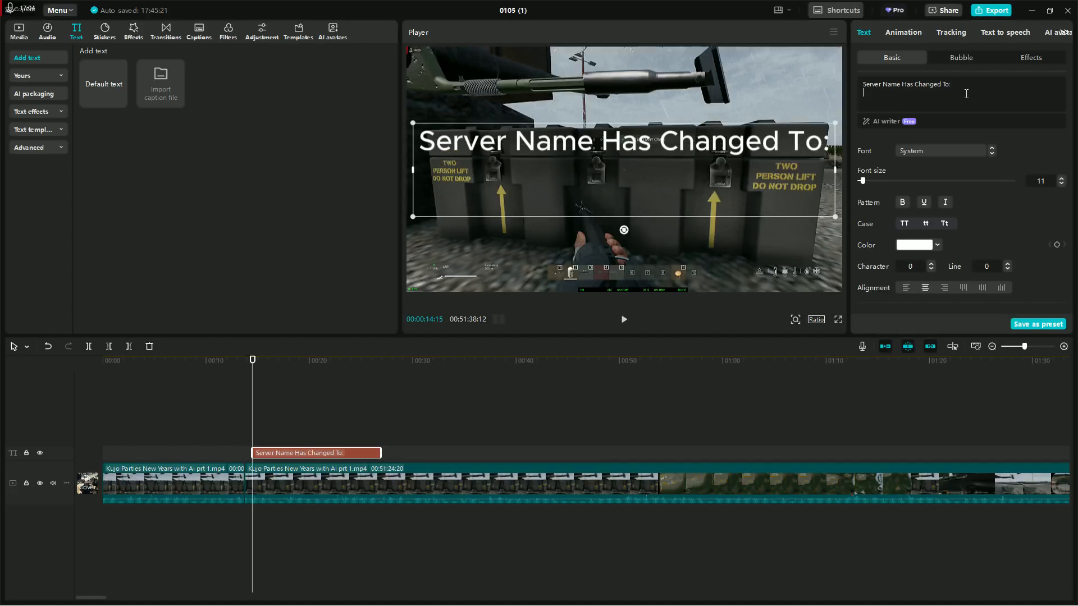
{"action": "type", "text": "DHH"}
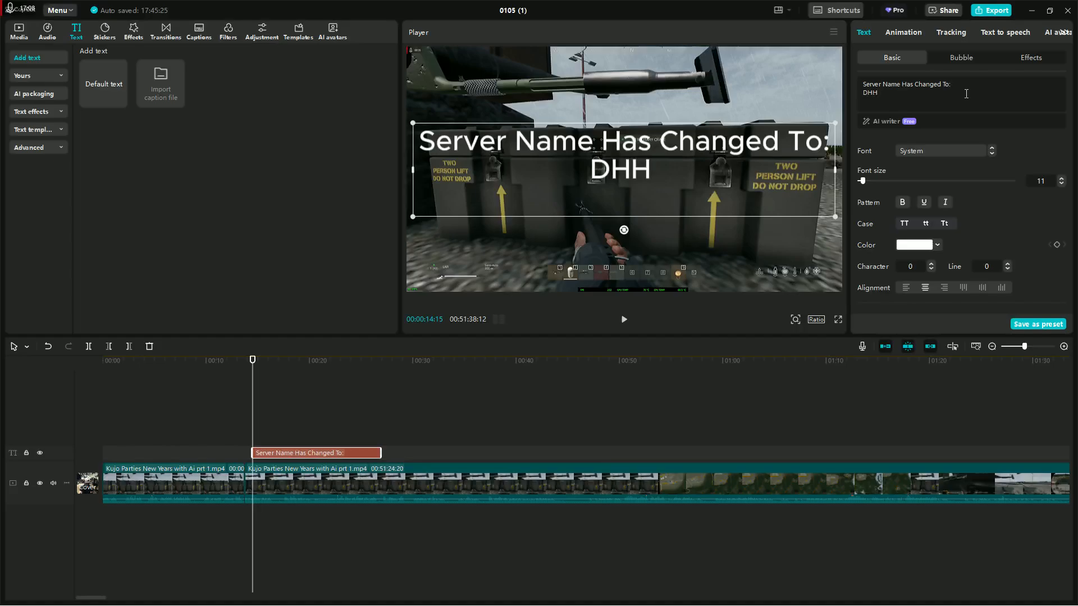
{"action": "type", "text": " PVP "}
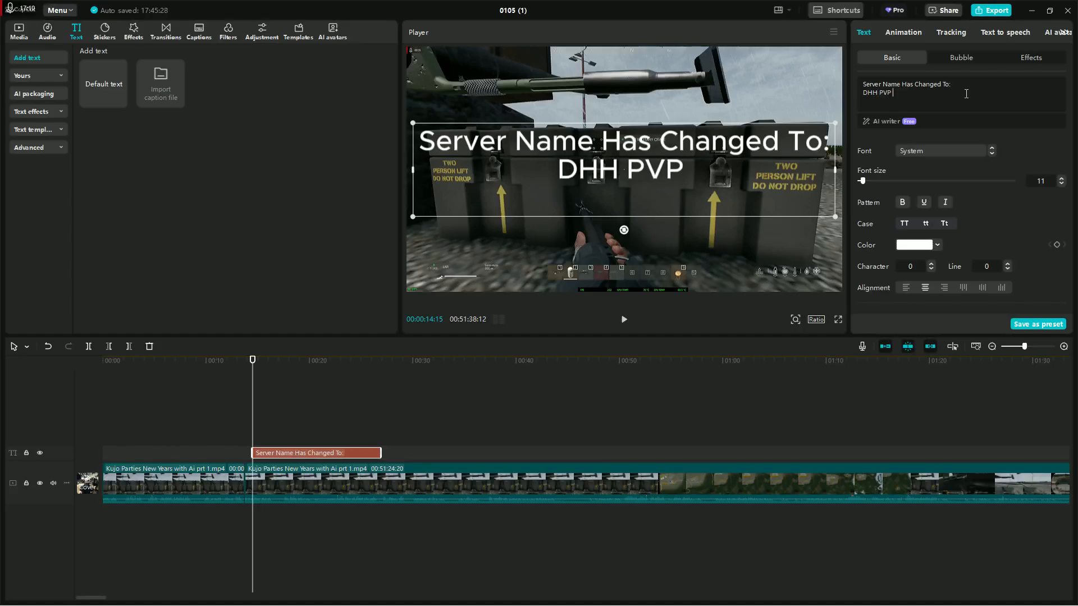
{"action": "type", "text": "Tuto"}
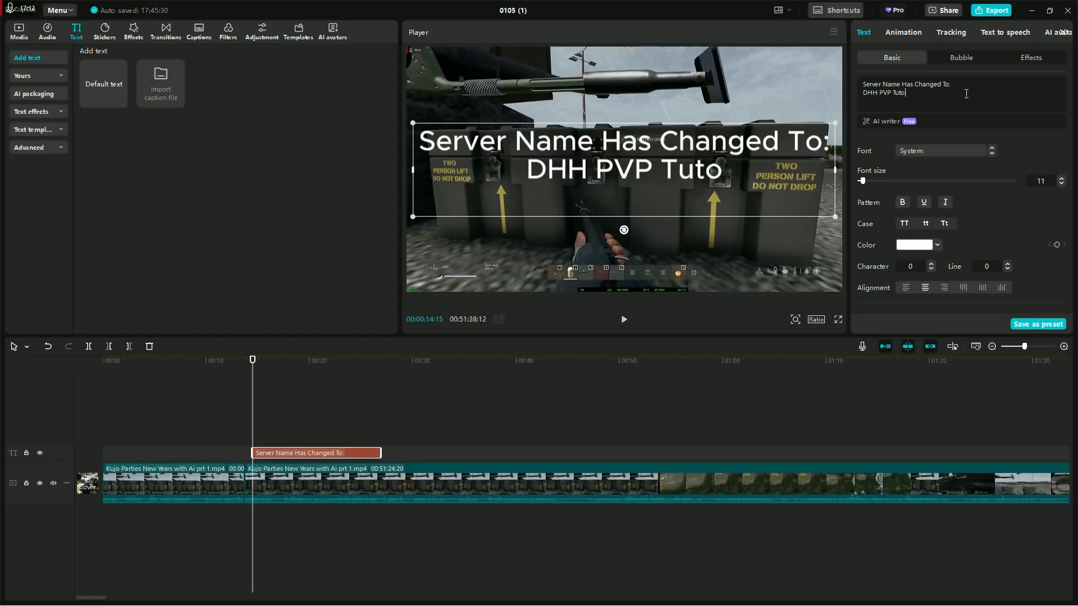
{"action": "type", "text": "rial"}
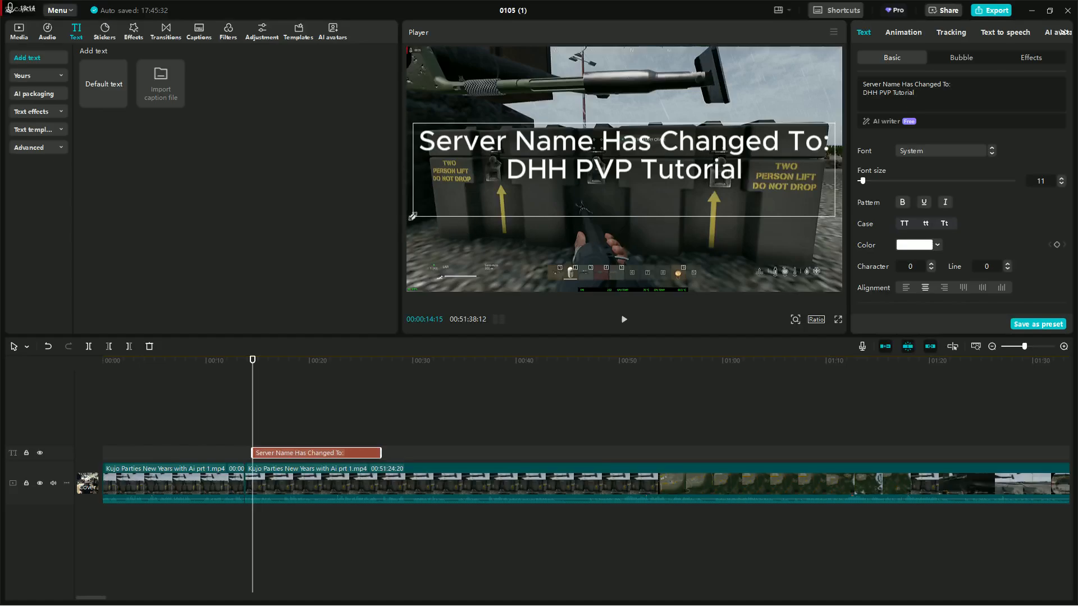
Scale the two-line text down to about 90% and move it to the upper edge of the video frame.
{"action": "left_click_drag", "start_coordinate": [412, 216], "coordinate": [444, 207]}
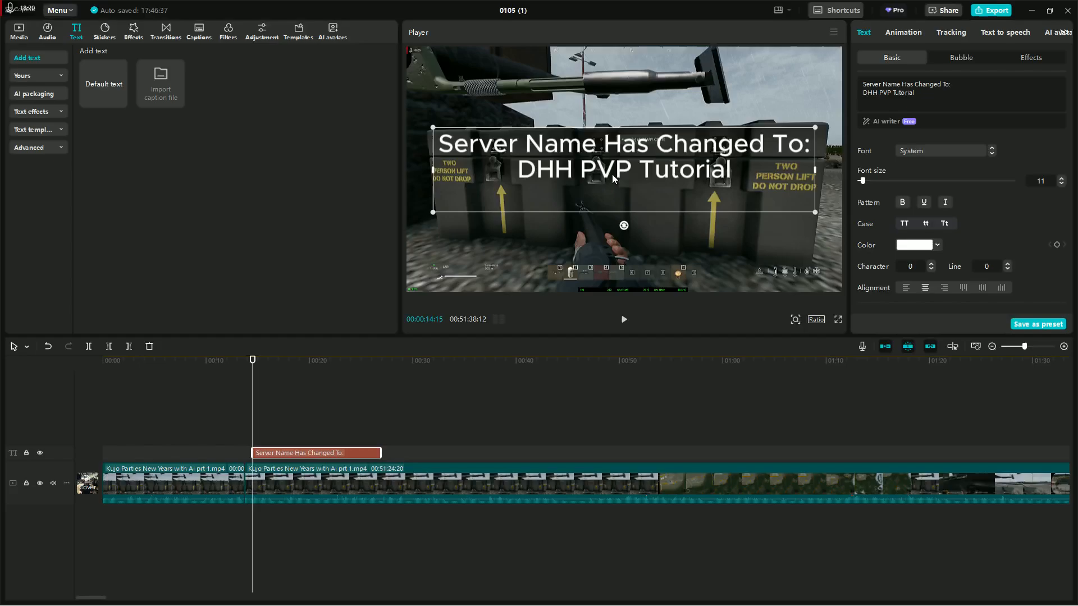
{"action": "left_click_drag", "start_coordinate": [610, 174], "coordinate": [619, 90]}
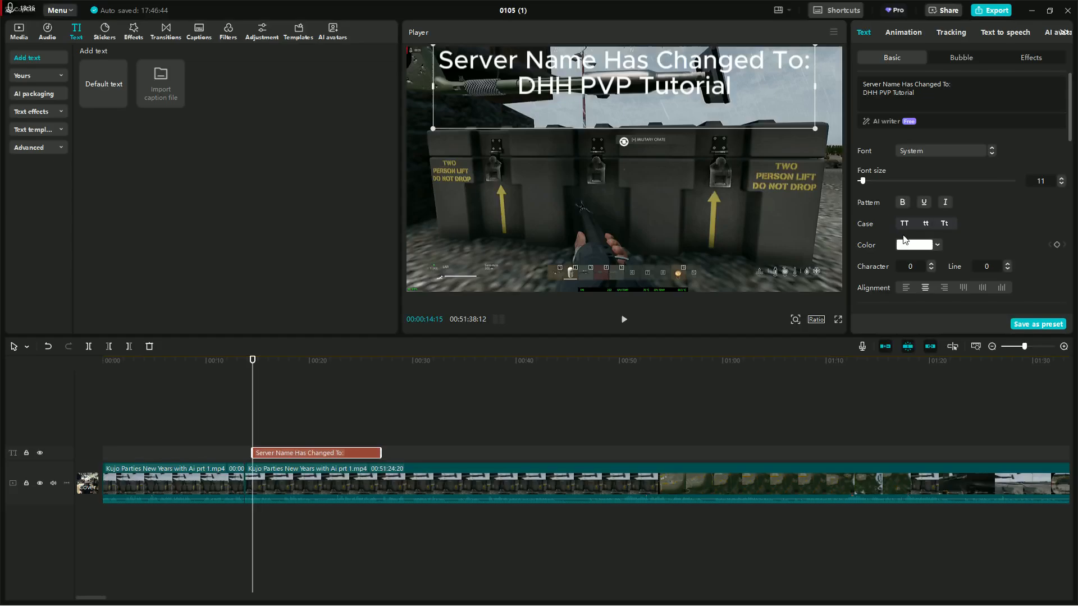
Make the text overlay italic and change its color to blue, hex 0090FF.
{"action": "left_click", "coordinate": [945, 204]}
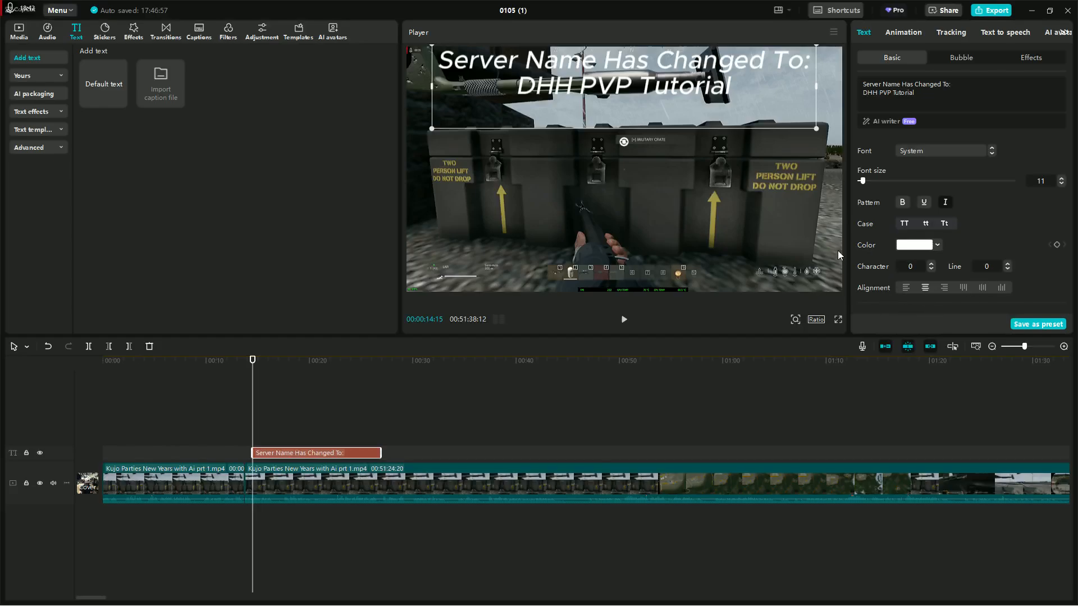
{"action": "left_click", "coordinate": [935, 246]}
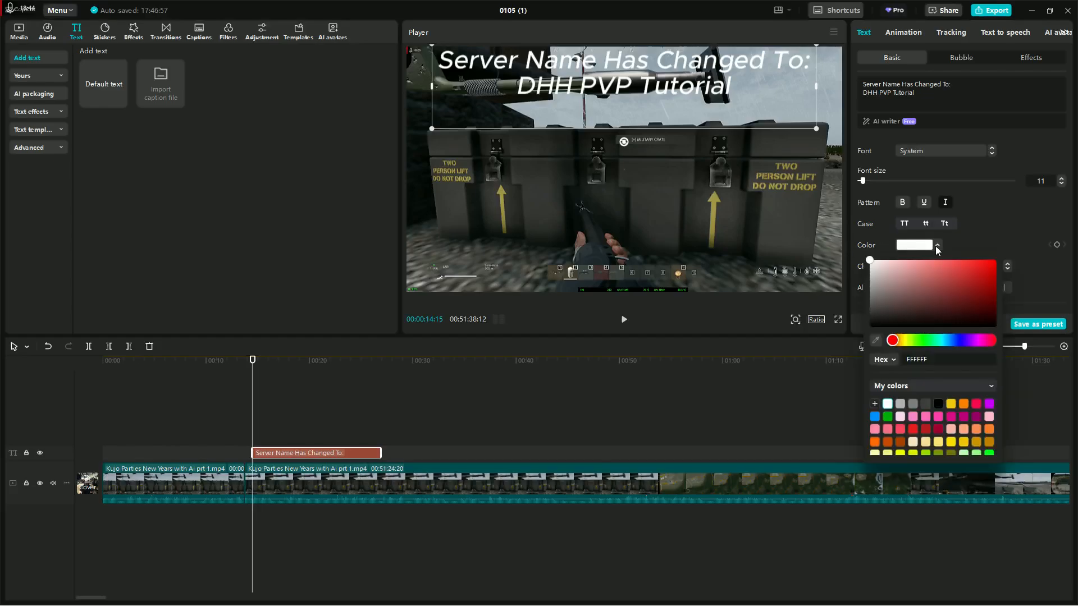
{"action": "left_click", "coordinate": [875, 417]}
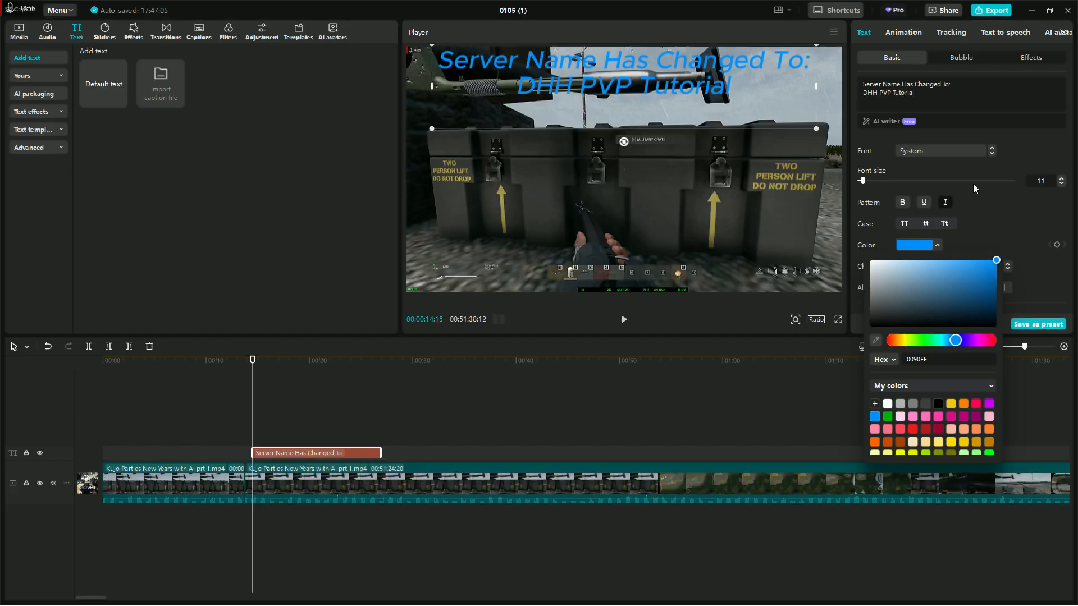
{"action": "left_click", "coordinate": [1002, 224]}
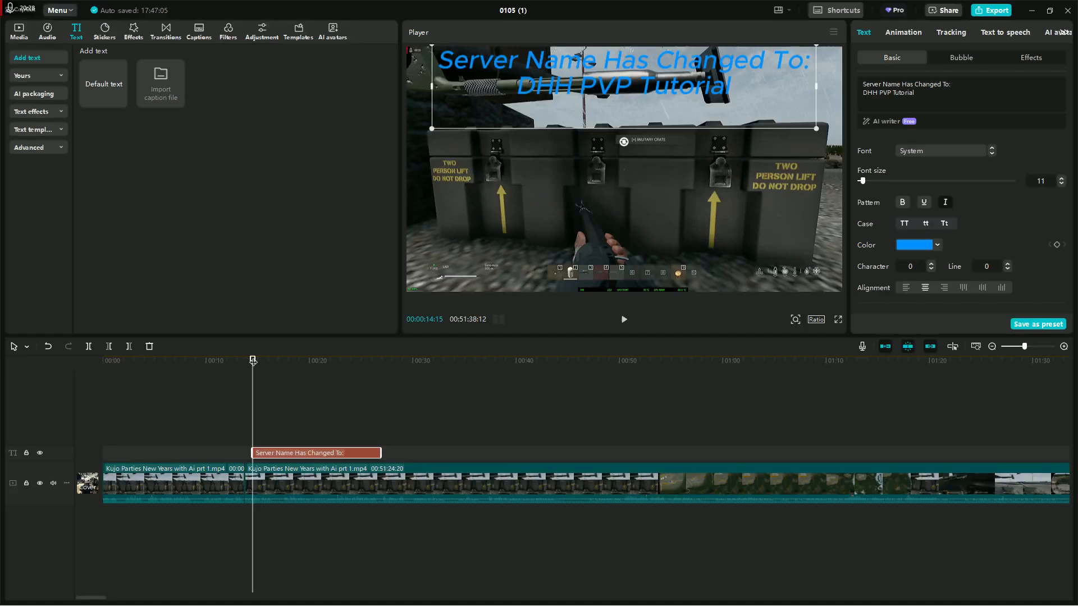
Preview the text overlay by playing from 00:00:13:22, partly in full screen, and stop at 00:00:41:06.
{"action": "left_click_drag", "start_coordinate": [253, 360], "coordinate": [244, 360]}
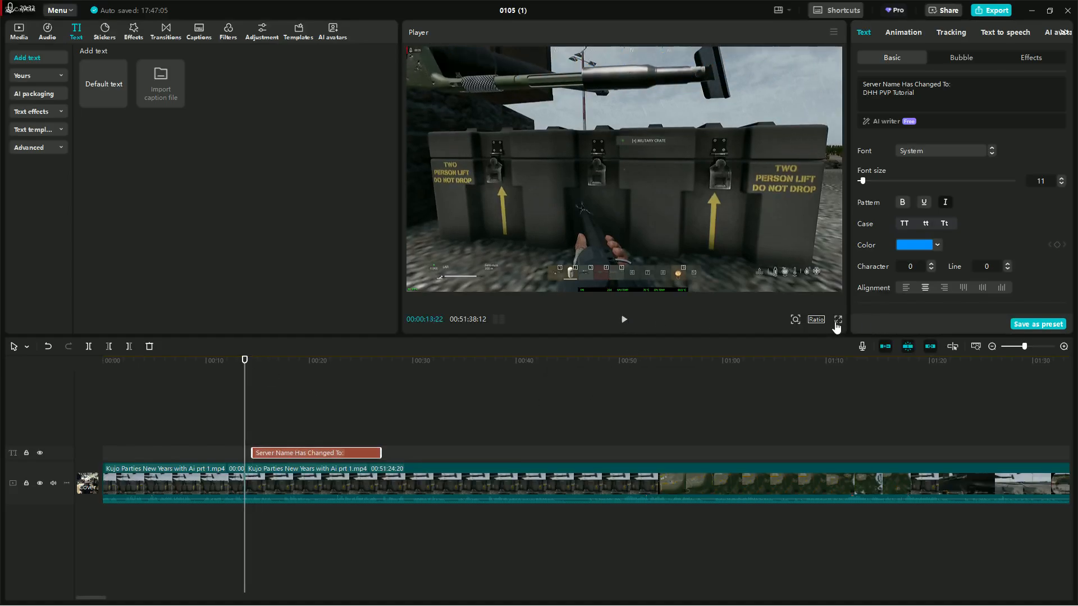
{"action": "left_click", "coordinate": [624, 319]}
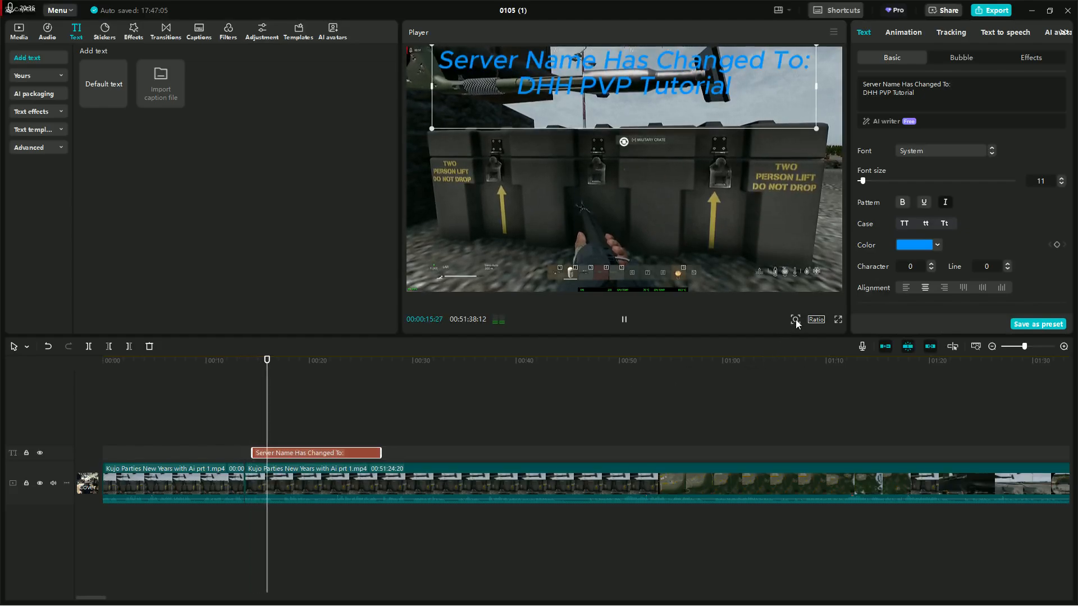
{"action": "left_click", "coordinate": [837, 319]}
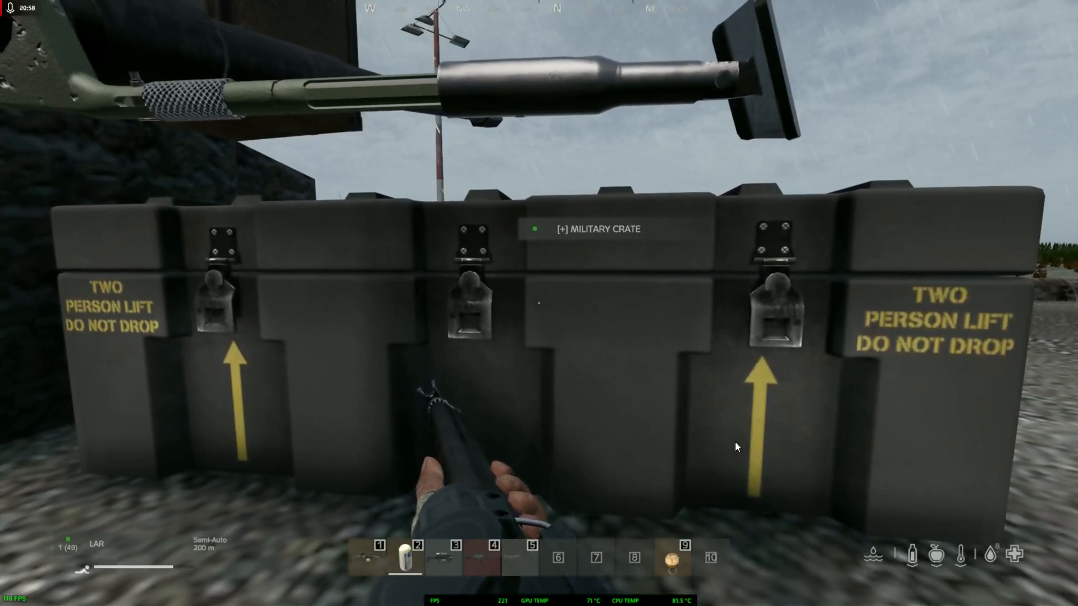
{"action": "key", "text": "Escape"}
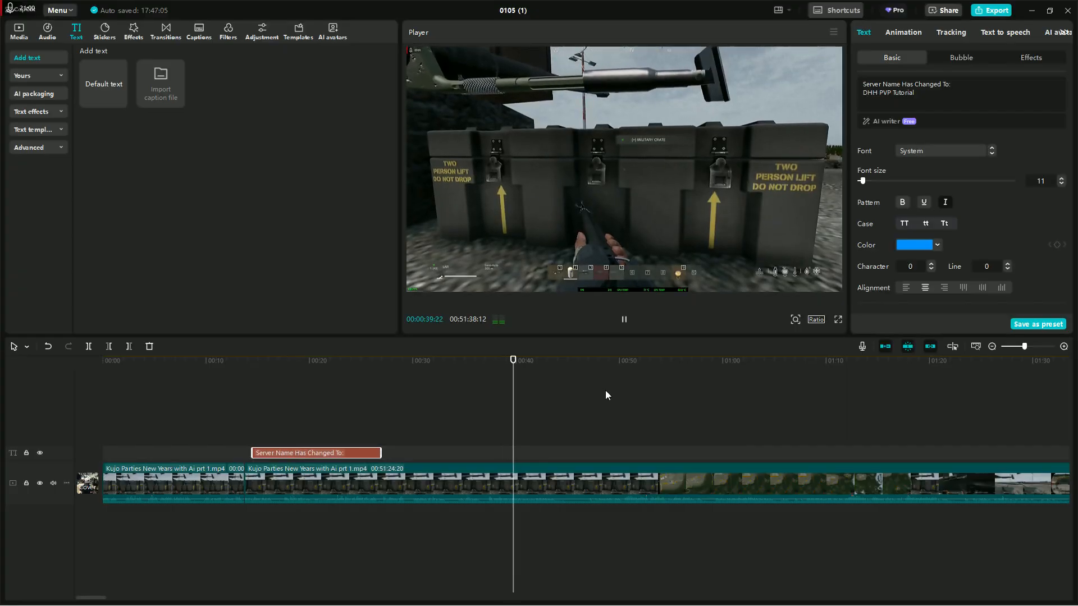
{"action": "left_click", "coordinate": [624, 322]}
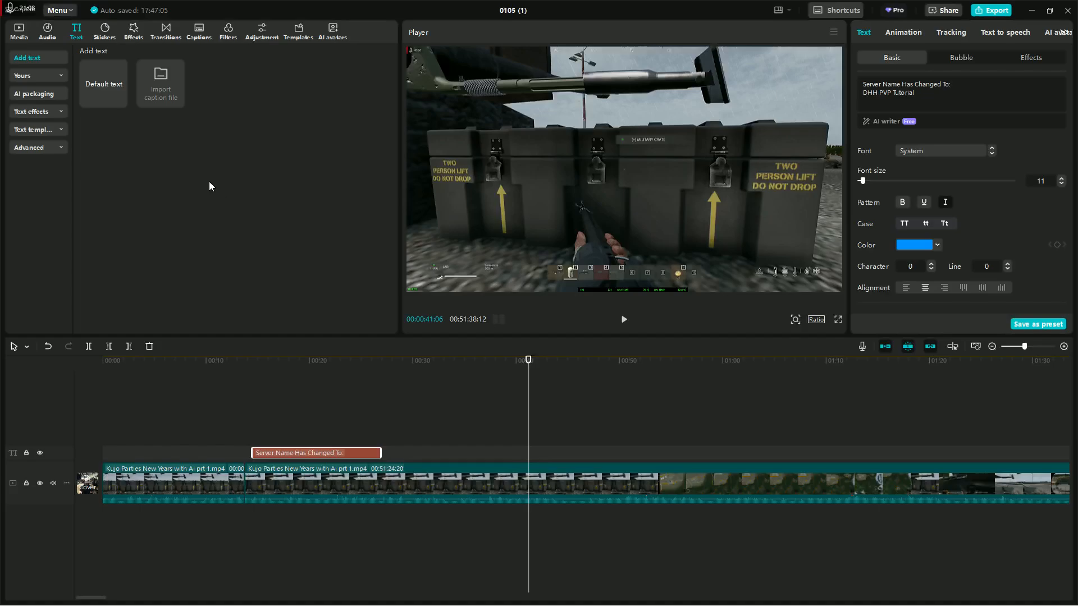
With the playhead at 00:00:21:14 over the text clip, browse the trending text effects and the clip's bubble, effect and basic style options.
{"action": "left_click", "coordinate": [63, 110]}
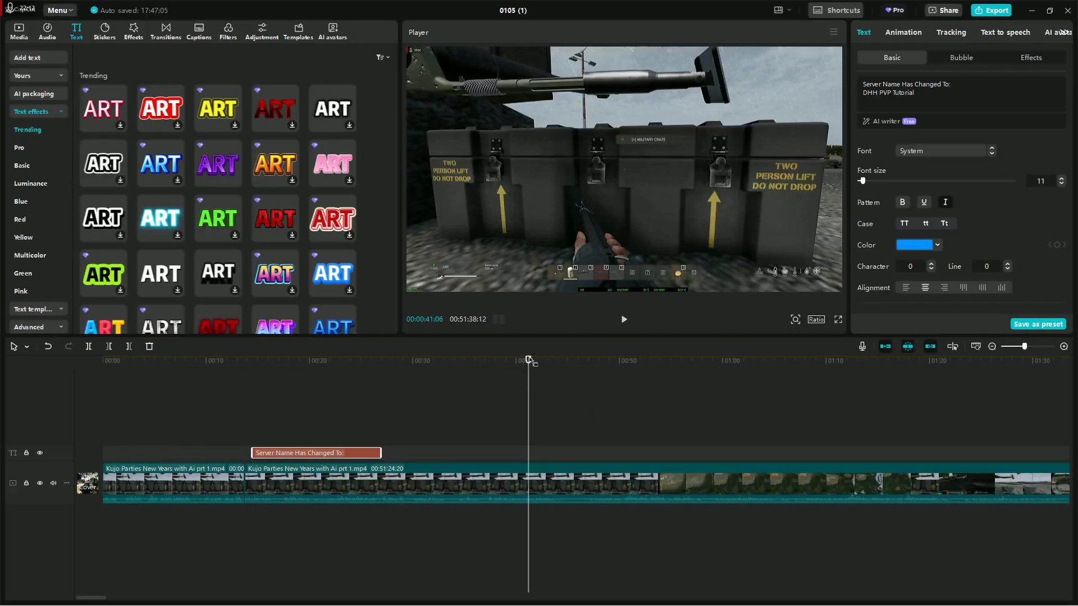
{"action": "left_click_drag", "start_coordinate": [528, 359], "coordinate": [325, 365]}
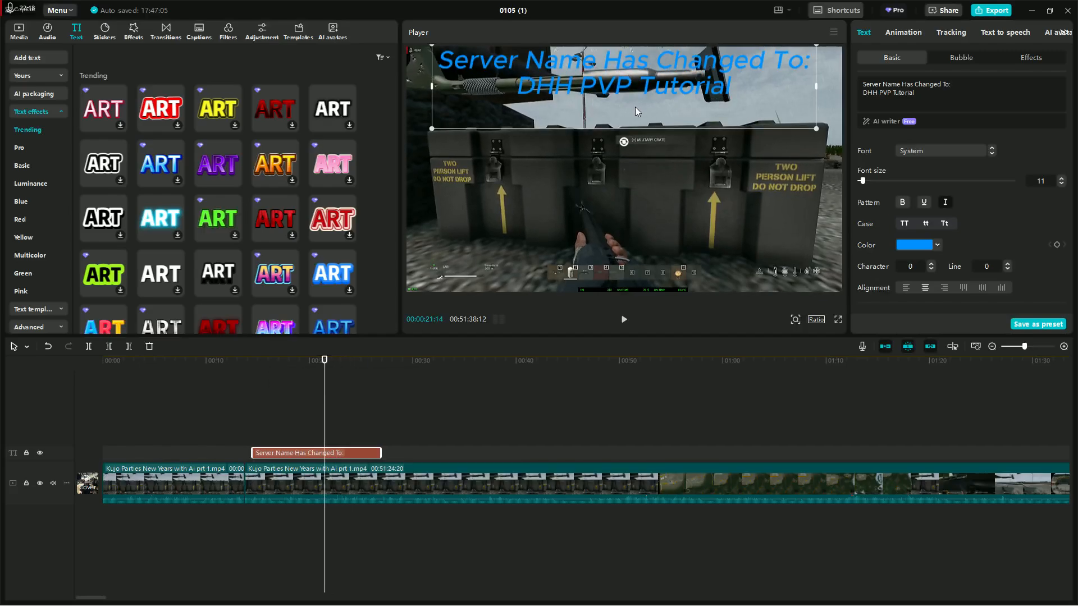
{"action": "left_click", "coordinate": [965, 59]}
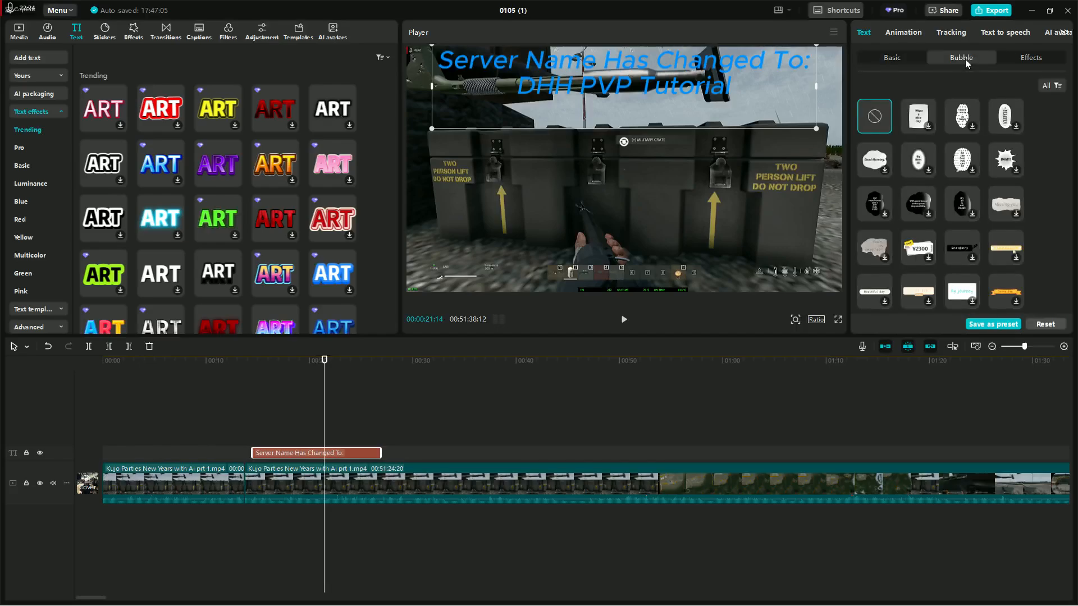
{"action": "scroll", "coordinate": [988, 223], "scroll_direction": "down", "scroll_amount": 5}
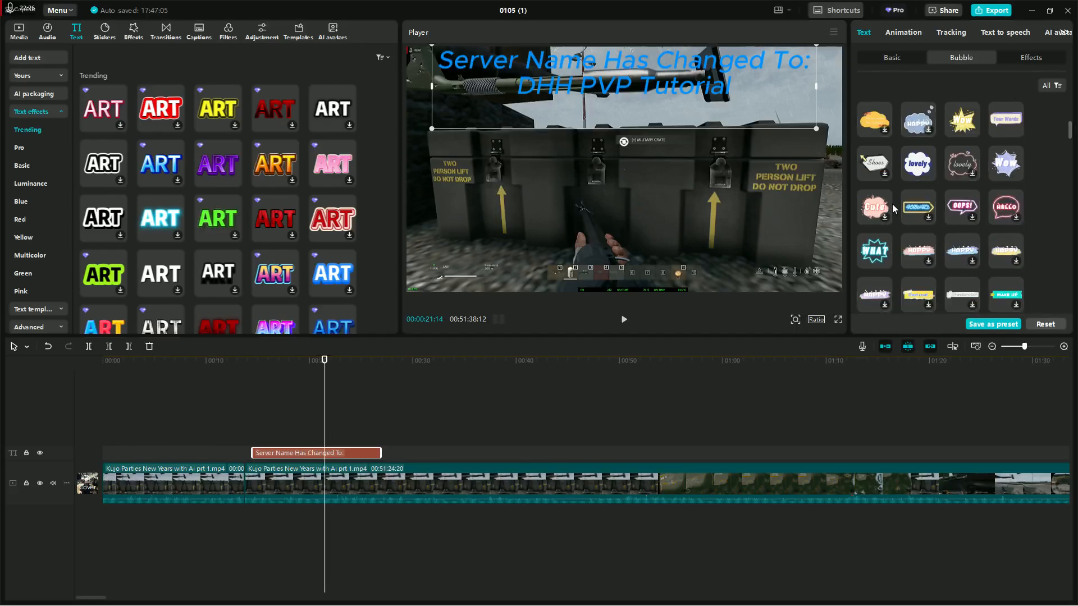
{"action": "scroll", "coordinate": [949, 246], "scroll_direction": "down", "scroll_amount": 5}
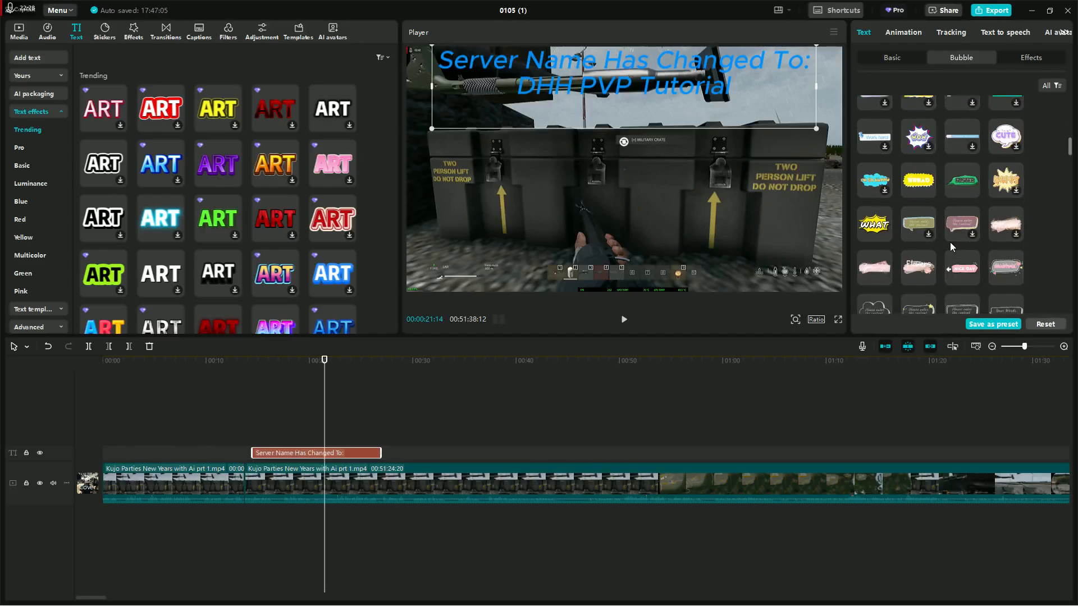
{"action": "scroll", "coordinate": [949, 242], "scroll_direction": "down", "scroll_amount": 2}
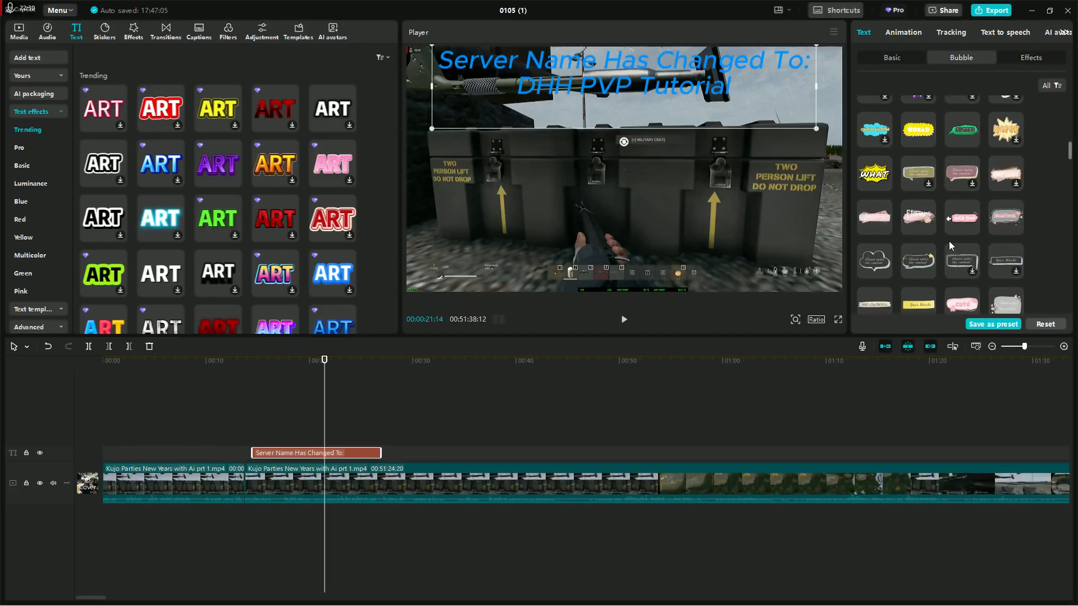
{"action": "scroll", "coordinate": [948, 245], "scroll_direction": "up", "scroll_amount": 12}
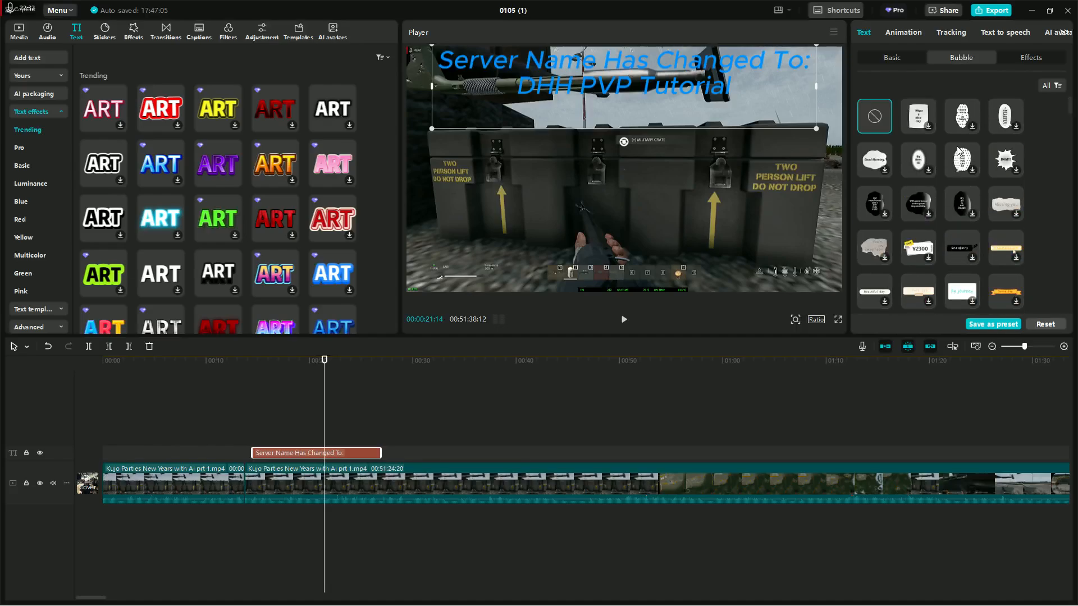
{"action": "left_click", "coordinate": [1029, 60]}
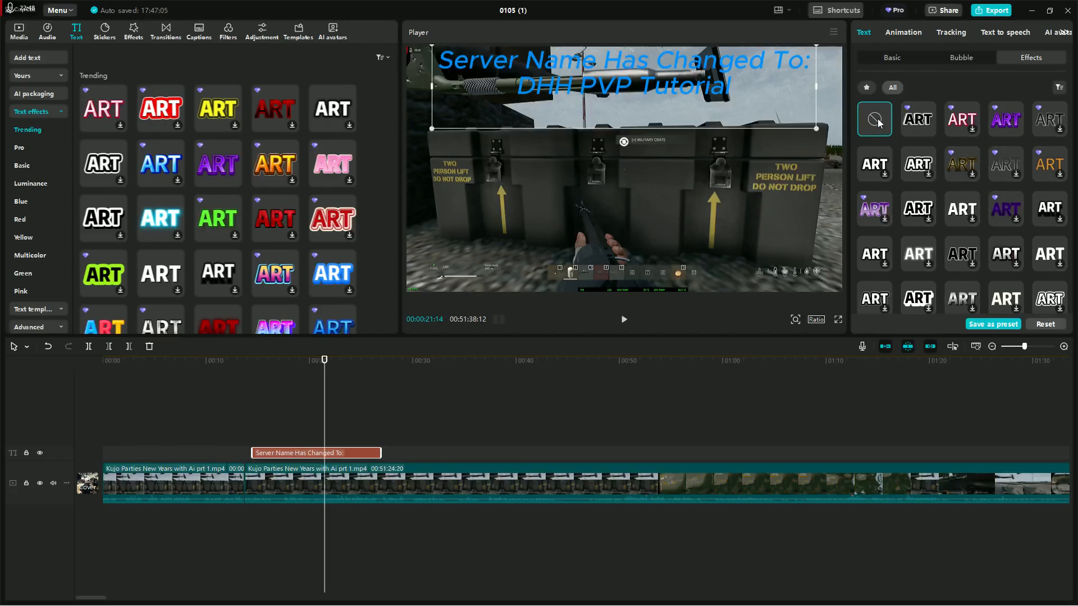
{"action": "left_click", "coordinate": [961, 59]}
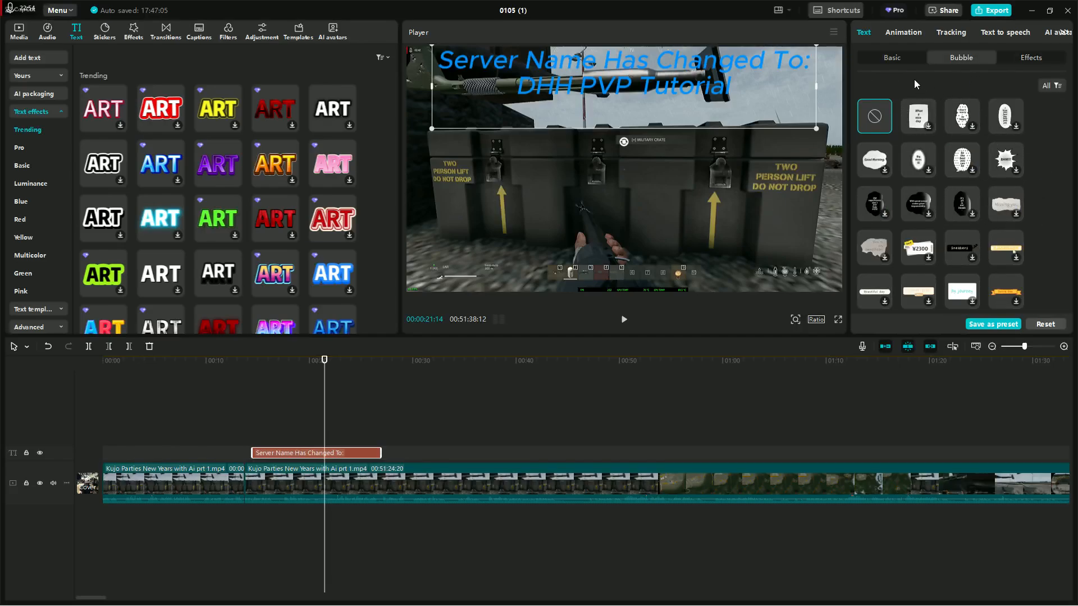
{"action": "left_click", "coordinate": [894, 59]}
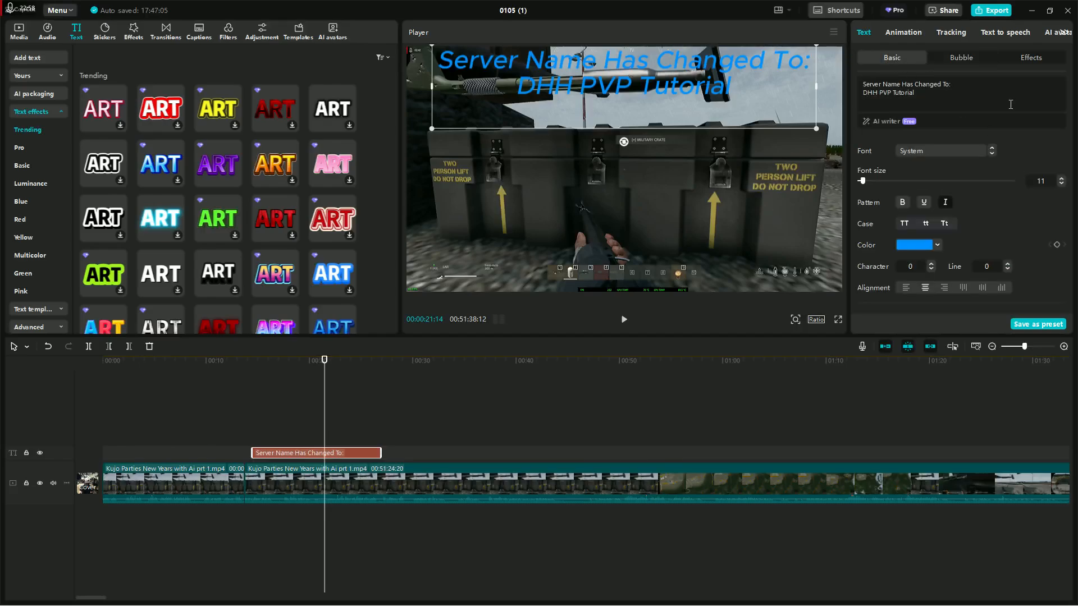
{"action": "scroll", "coordinate": [1020, 182], "scroll_direction": "down", "scroll_amount": 3}
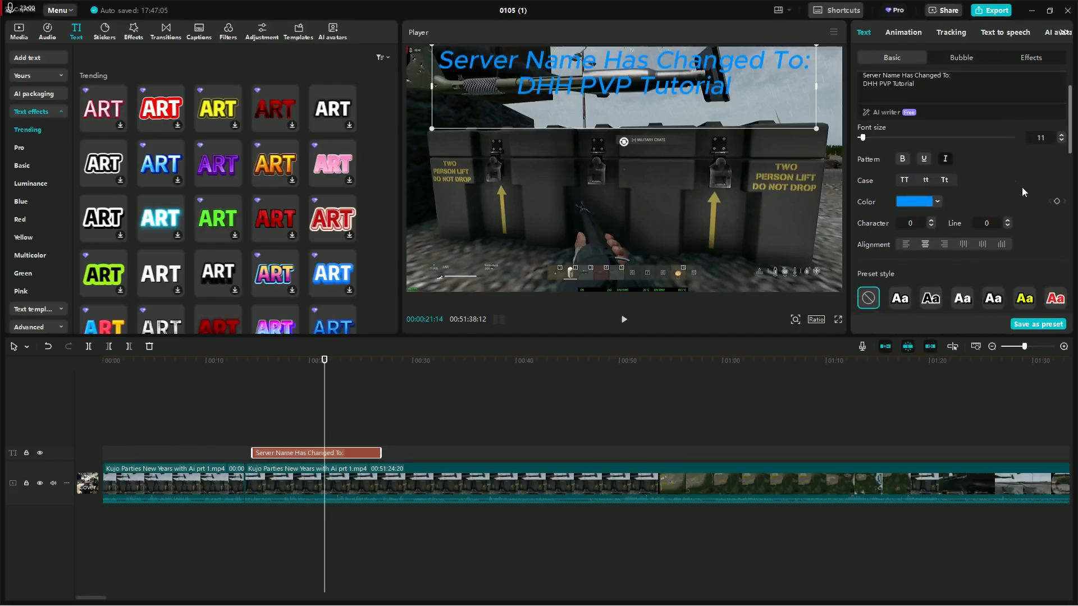
{"action": "scroll", "coordinate": [1021, 187], "scroll_direction": "down", "scroll_amount": 3}
{"action": "scroll", "coordinate": [1021, 187], "scroll_direction": "up", "scroll_amount": 2}
{"action": "scroll", "coordinate": [1021, 187], "scroll_direction": "up", "scroll_amount": 2}
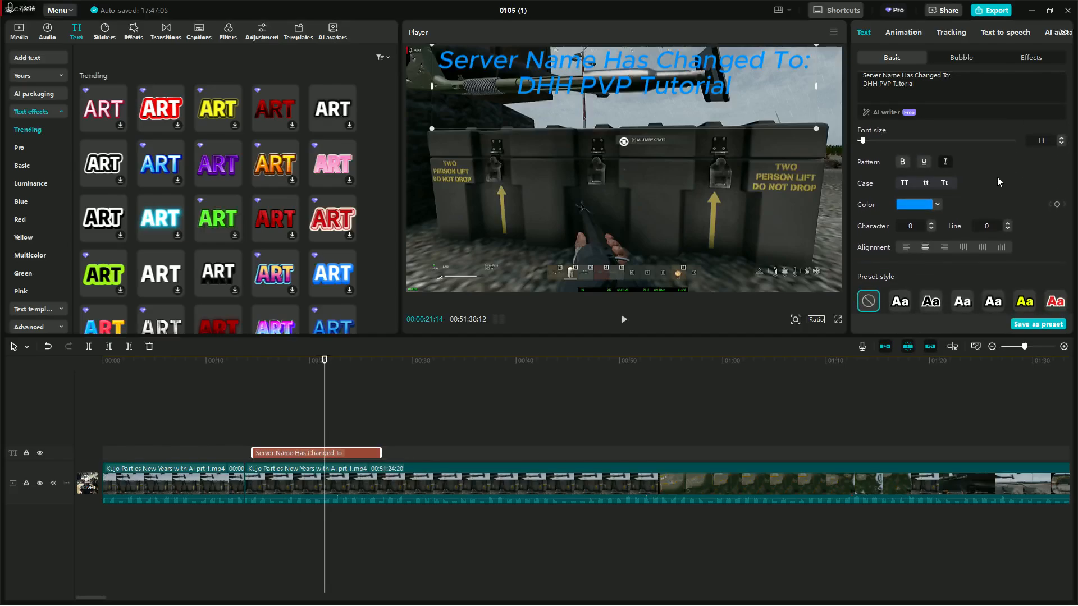
{"action": "scroll", "coordinate": [994, 179], "scroll_direction": "down", "scroll_amount": 3}
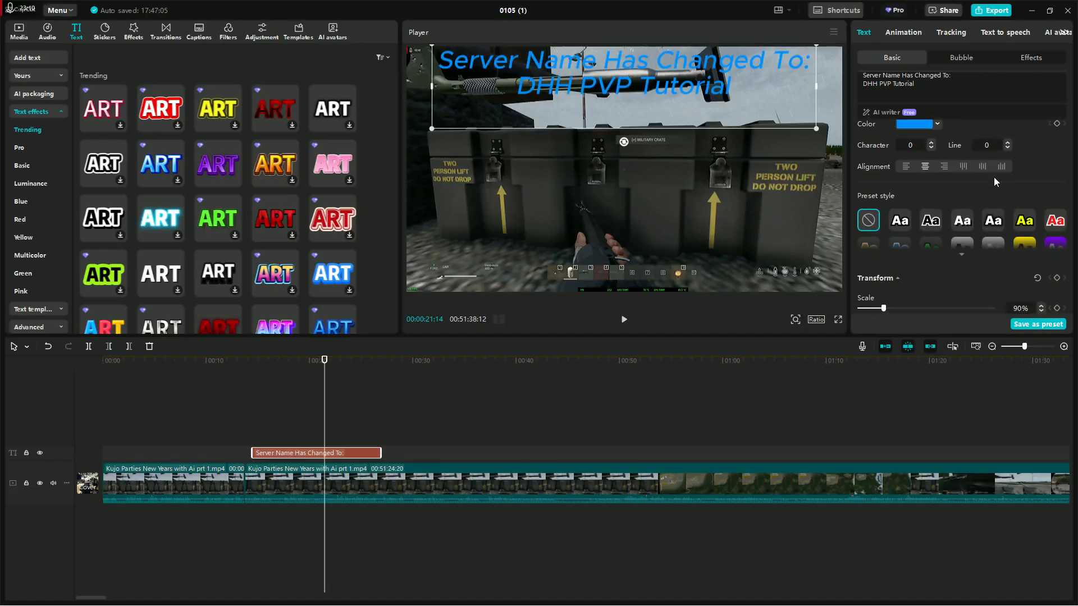
Examine the text overlay's preset style, transform, blend and stroke options.
{"action": "scroll", "coordinate": [993, 177], "scroll_direction": "down", "scroll_amount": 1}
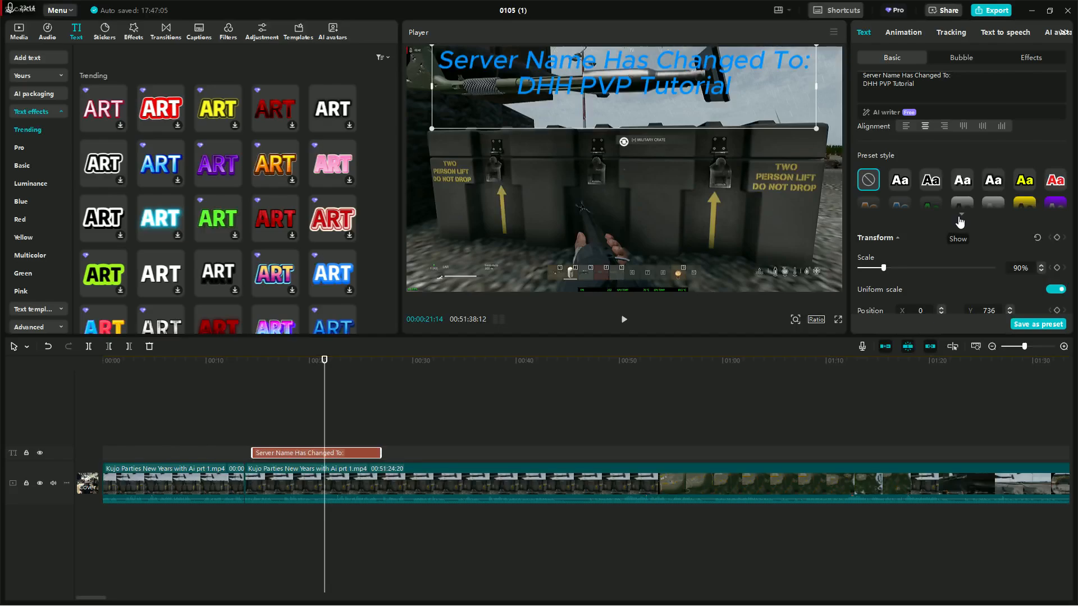
{"action": "scroll", "coordinate": [947, 260], "scroll_direction": "down", "scroll_amount": 1}
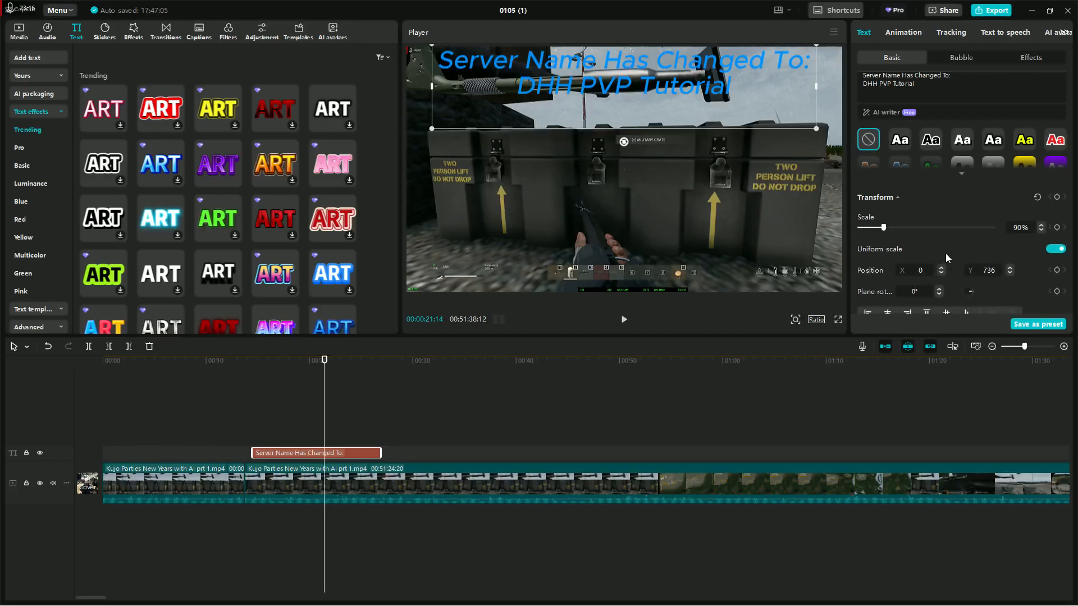
{"action": "scroll", "coordinate": [945, 254], "scroll_direction": "down", "scroll_amount": 2}
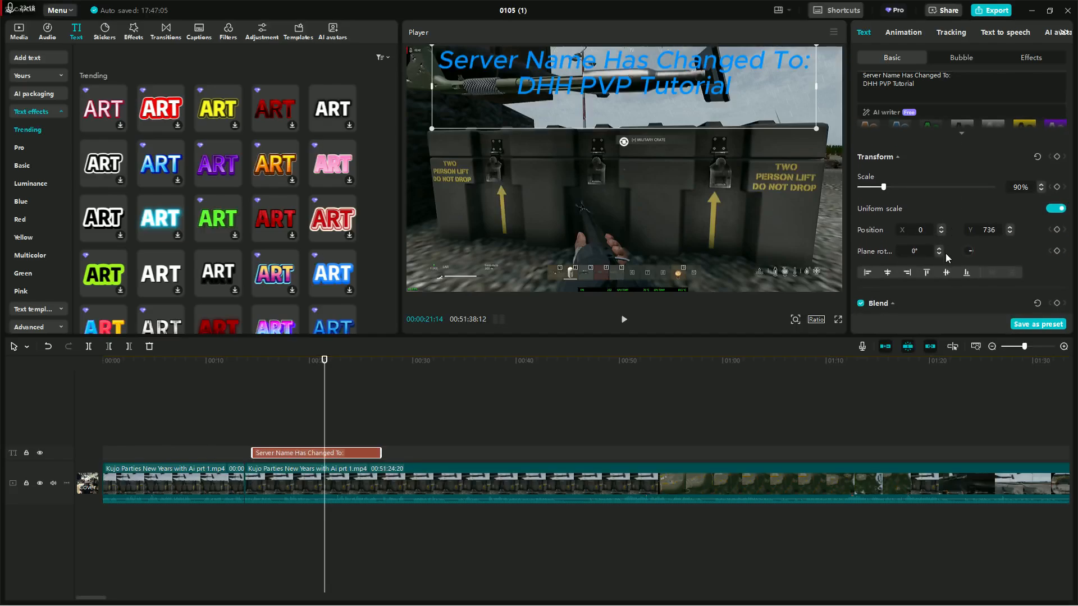
{"action": "scroll", "coordinate": [945, 254], "scroll_direction": "down", "scroll_amount": 1}
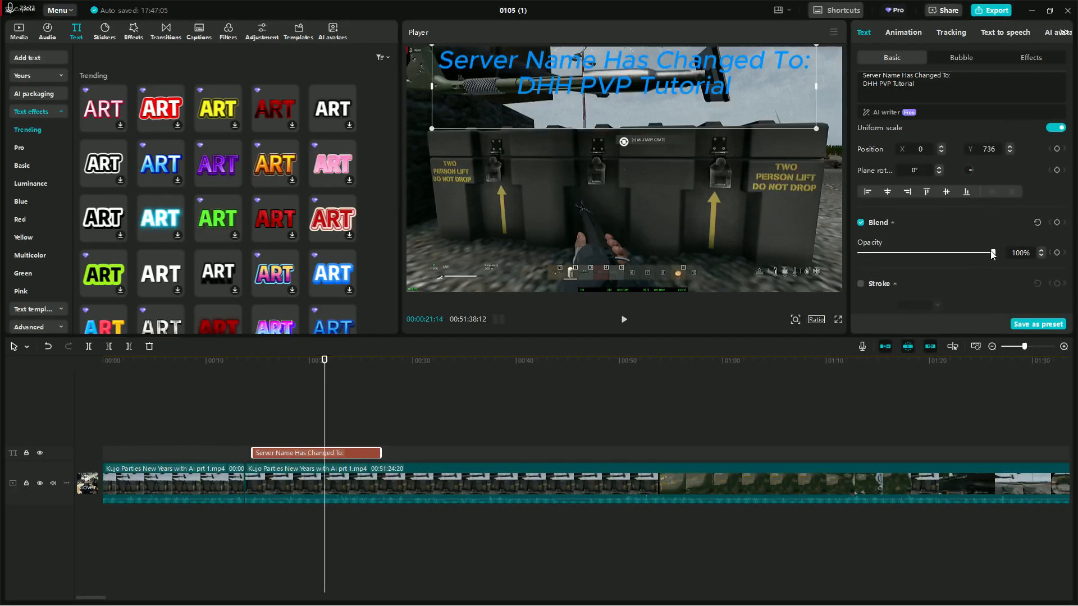
{"action": "mouse_move", "coordinate": [993, 254]}
{"action": "left_mouse_down"}
{"action": "mouse_move", "coordinate": [917, 255]}
{"action": "mouse_move", "coordinate": [995, 261]}
{"action": "left_mouse_up"}
{"action": "scroll", "coordinate": [948, 269], "scroll_direction": "down", "scroll_amount": 3}
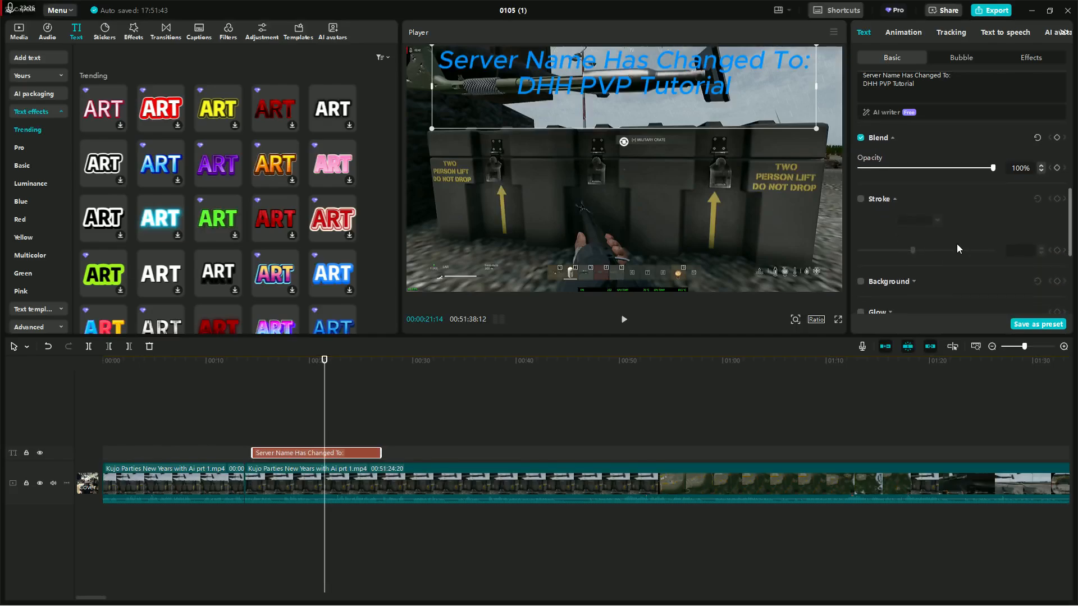
{"action": "scroll", "coordinate": [956, 244], "scroll_direction": "down", "scroll_amount": 2}
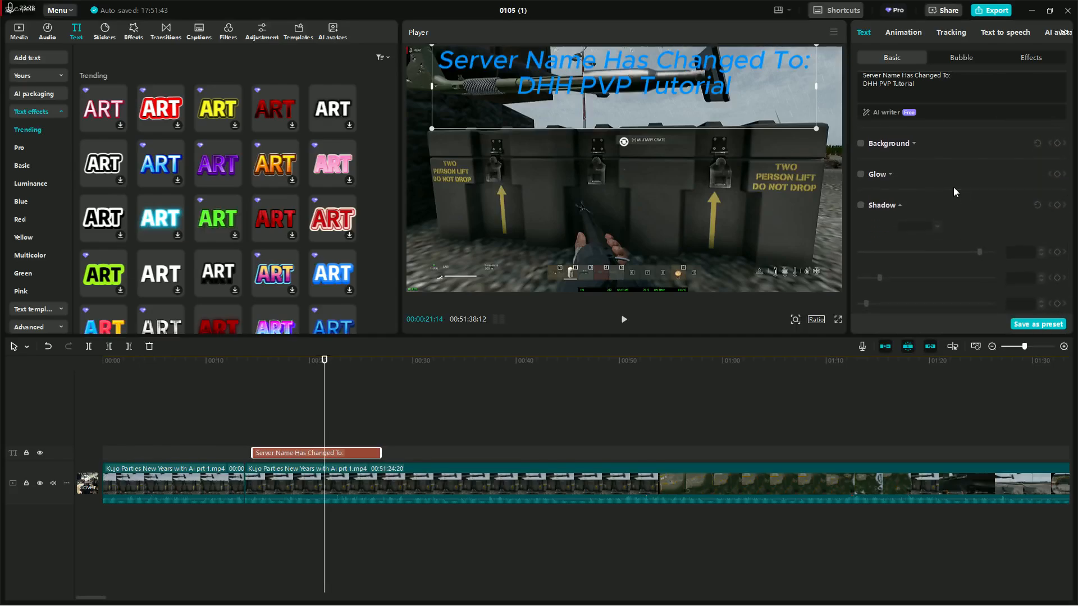
Try a glow and then a black background on the text overlay, switching each one off again.
{"action": "left_click", "coordinate": [860, 174]}
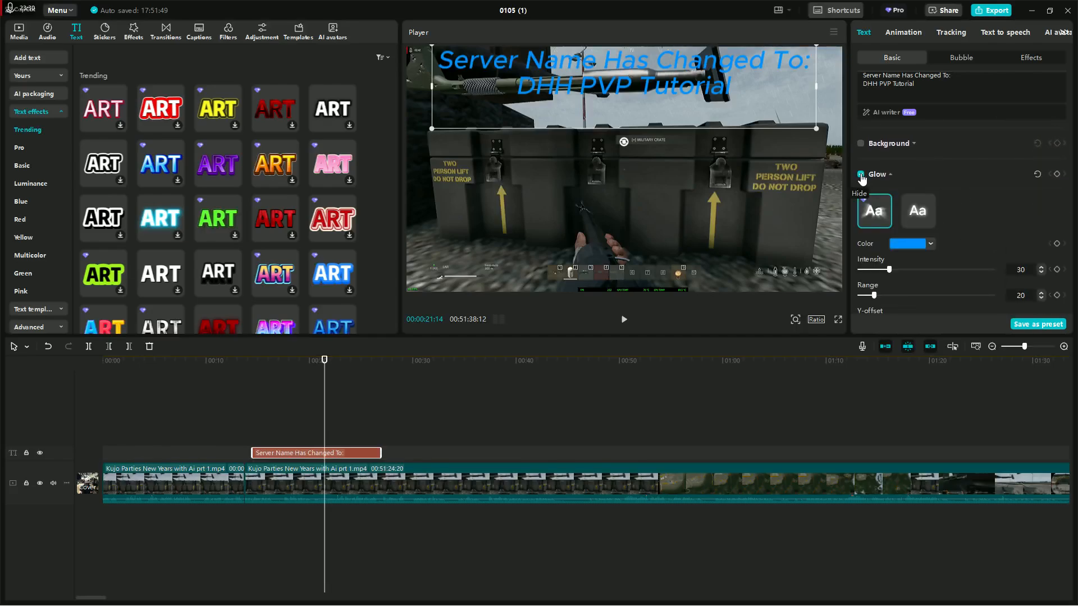
{"action": "left_click", "coordinate": [861, 175]}
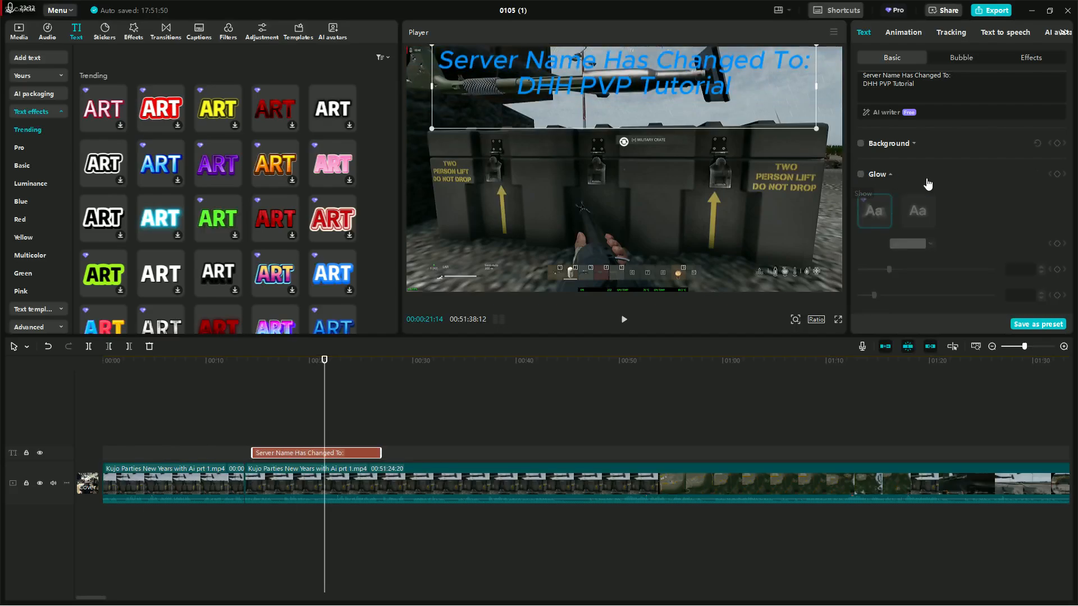
{"action": "left_click", "coordinate": [861, 144]}
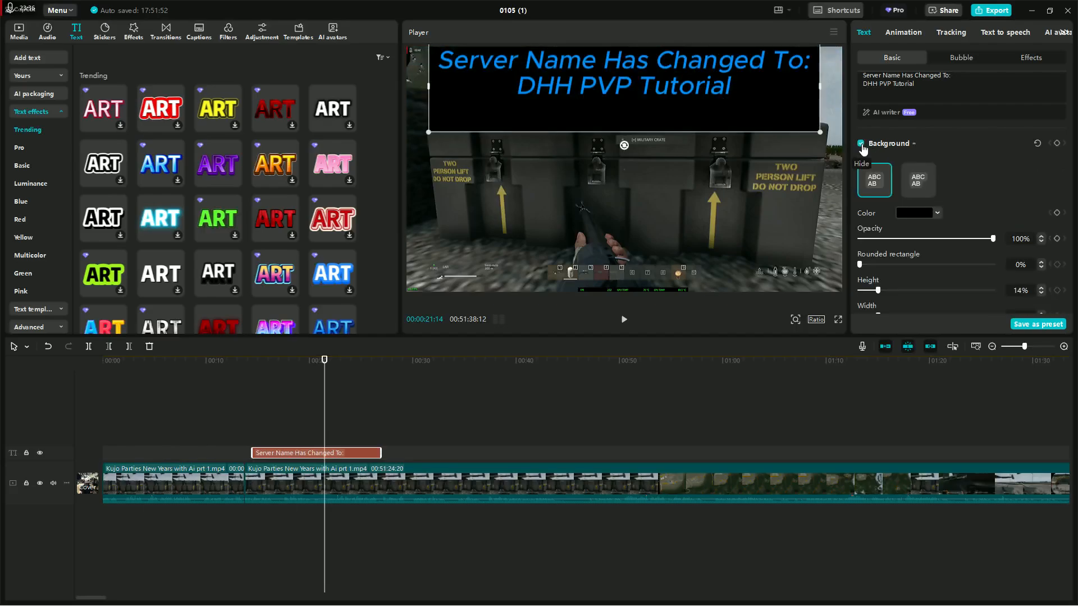
{"action": "left_click", "coordinate": [862, 145]}
Turn on the curve for the text overlay and move the arched text lower in the video frame.
{"action": "scroll", "coordinate": [961, 186], "scroll_direction": "down", "scroll_amount": 3}
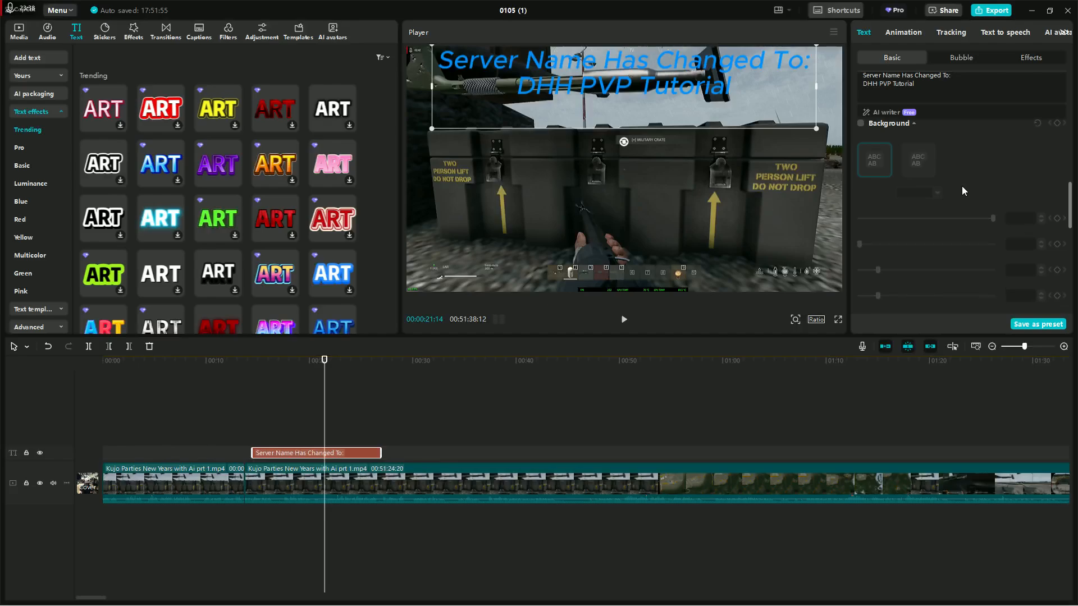
{"action": "scroll", "coordinate": [960, 187], "scroll_direction": "down", "scroll_amount": 3}
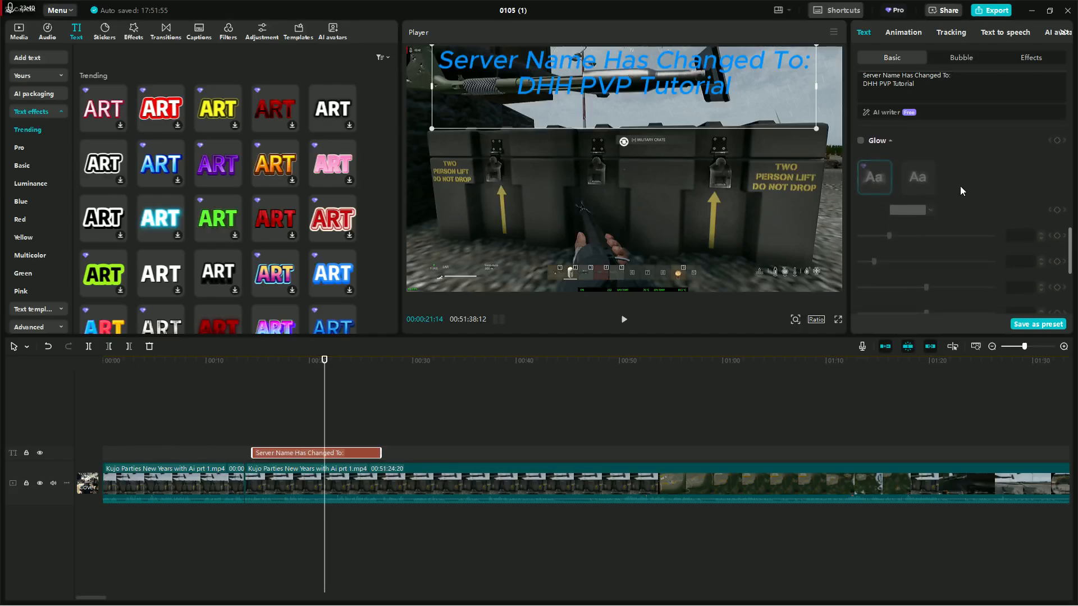
{"action": "scroll", "coordinate": [959, 186], "scroll_direction": "down", "scroll_amount": 2}
{"action": "scroll", "coordinate": [960, 191], "scroll_direction": "down", "scroll_amount": 2}
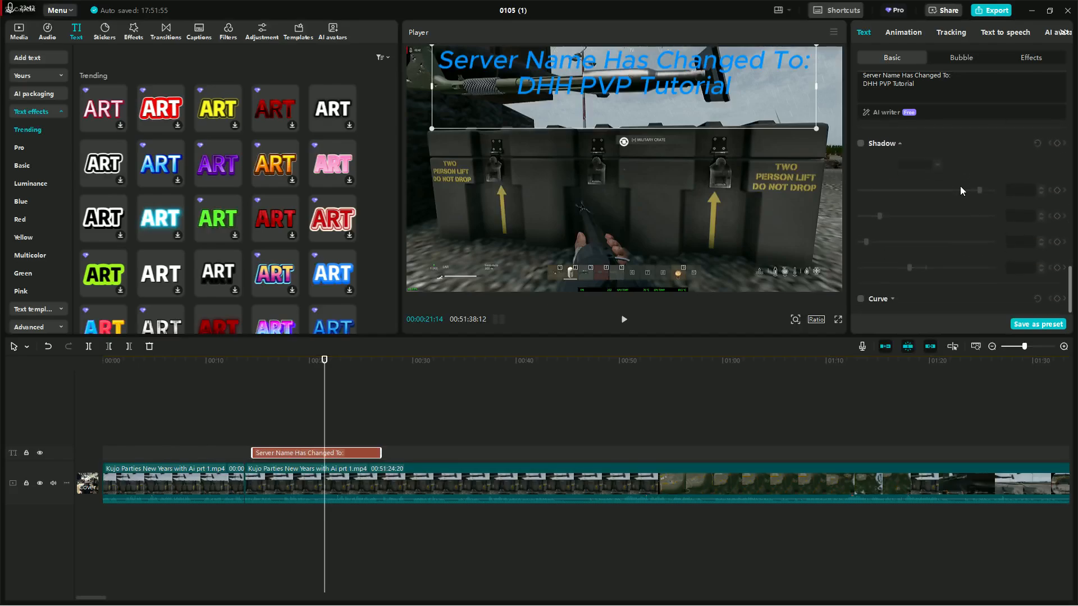
{"action": "left_click", "coordinate": [860, 299]}
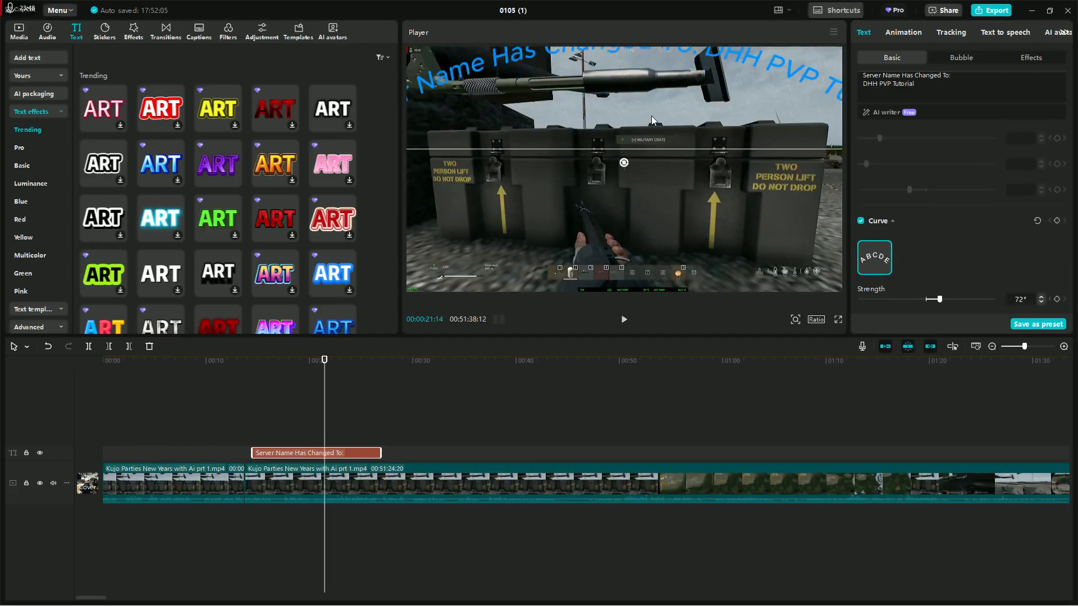
{"action": "left_click_drag", "start_coordinate": [613, 82], "coordinate": [585, 113]}
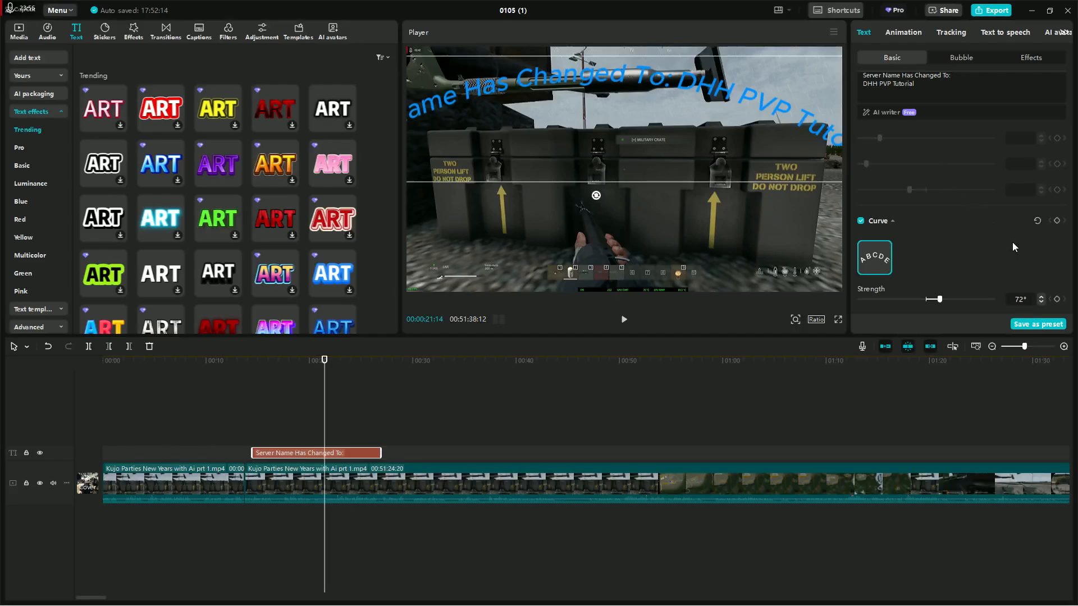
Lower the text curve strength to 67°, and raise it to 73°.
{"action": "left_click", "coordinate": [1040, 301]}
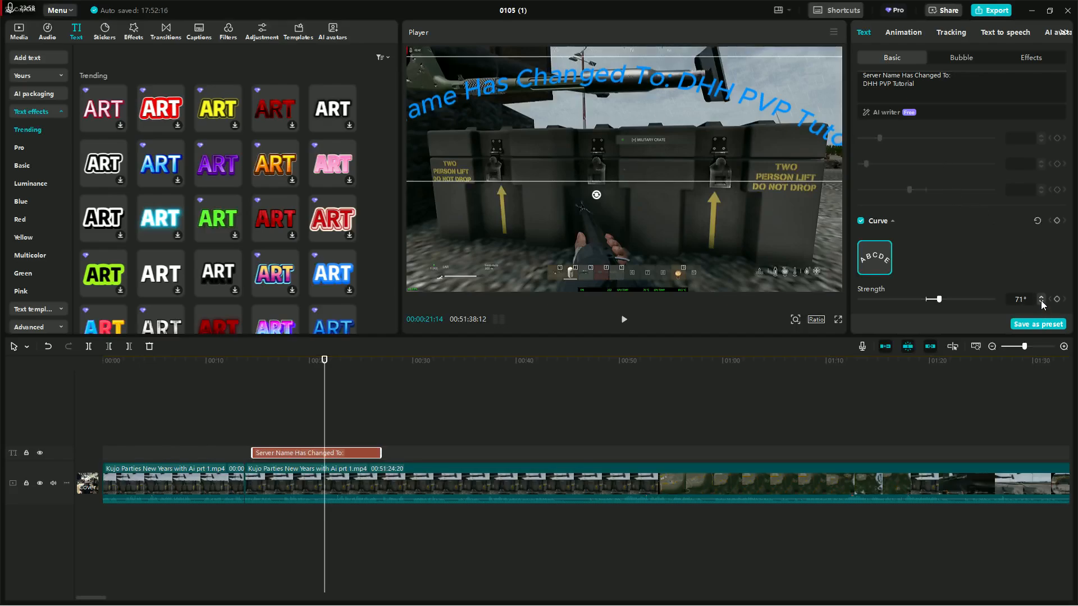
{"action": "left_click", "coordinate": [1040, 301]}
{"action": "left_click", "coordinate": [1041, 302]}
{"action": "left_click", "coordinate": [1039, 302]}
{"action": "left_click", "coordinate": [1040, 301]}
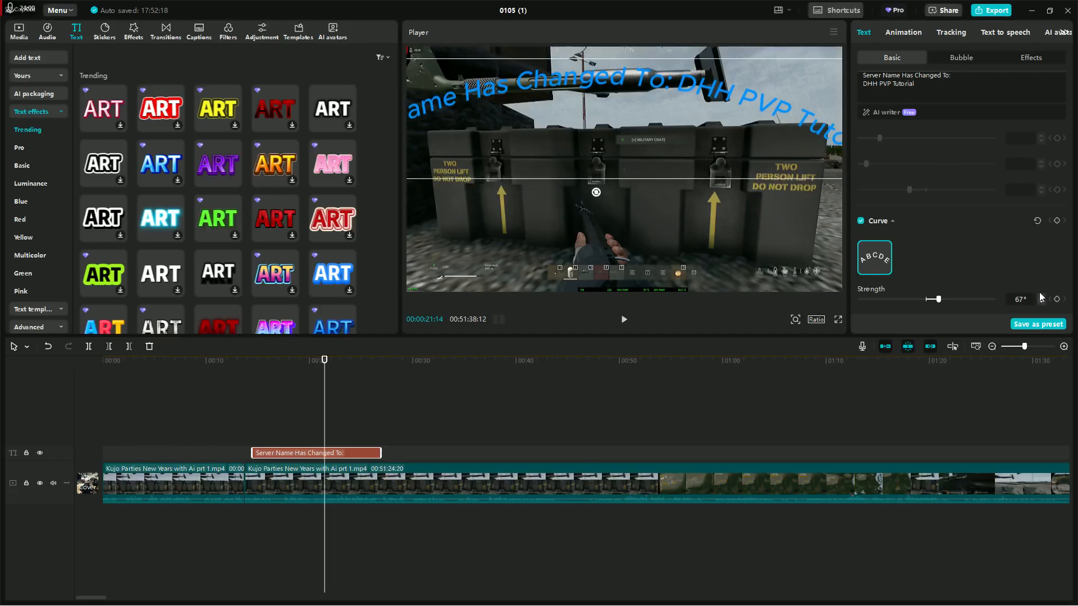
{"action": "left_click", "coordinate": [1040, 295]}
{"action": "left_click", "coordinate": [1040, 296]}
{"action": "left_click", "coordinate": [1040, 296]}
{"action": "left_click", "coordinate": [1040, 295]}
{"action": "left_click", "coordinate": [1040, 296]}
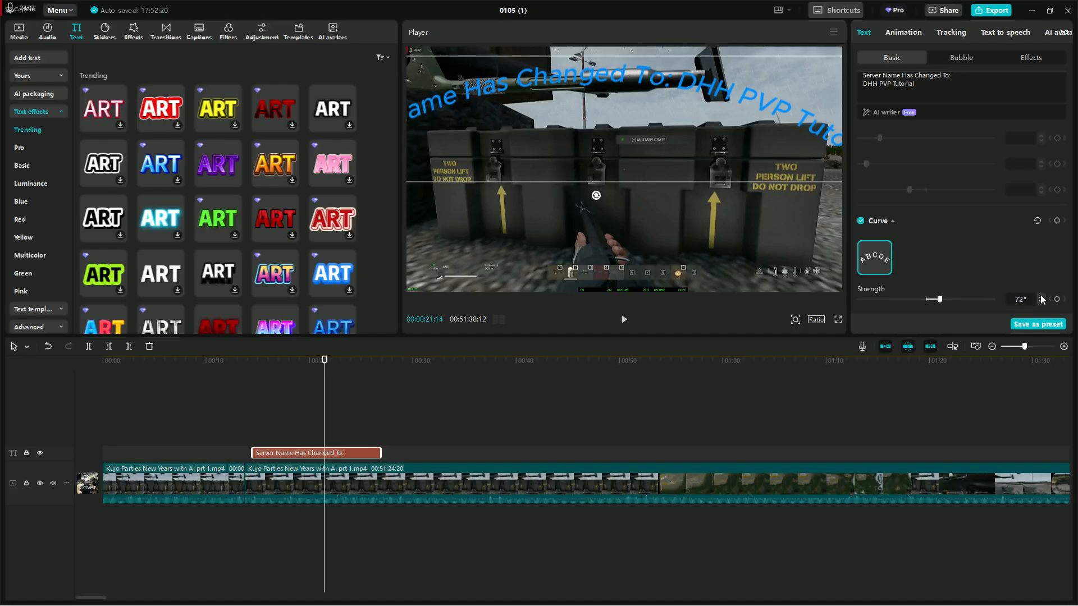
{"action": "left_click", "coordinate": [1040, 296]}
Reduce the text's font size to 8 and center the arched text in the upper part of the video frame.
{"action": "scroll", "coordinate": [1021, 228], "scroll_direction": "up", "scroll_amount": 10}
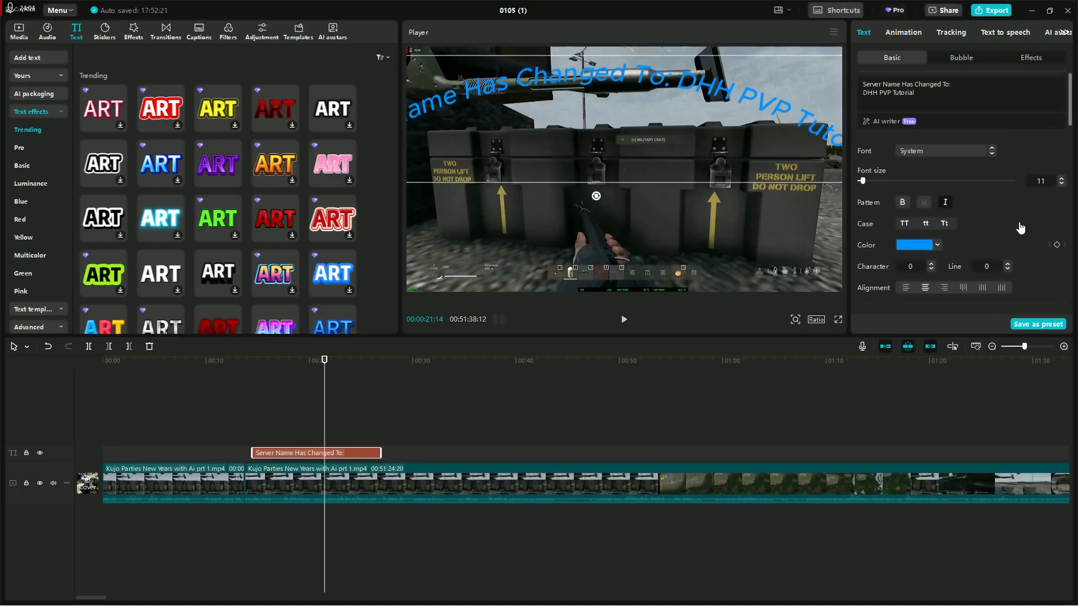
{"action": "left_click", "coordinate": [1061, 184]}
{"action": "left_click", "coordinate": [1061, 185]}
{"action": "left_click", "coordinate": [1061, 185]}
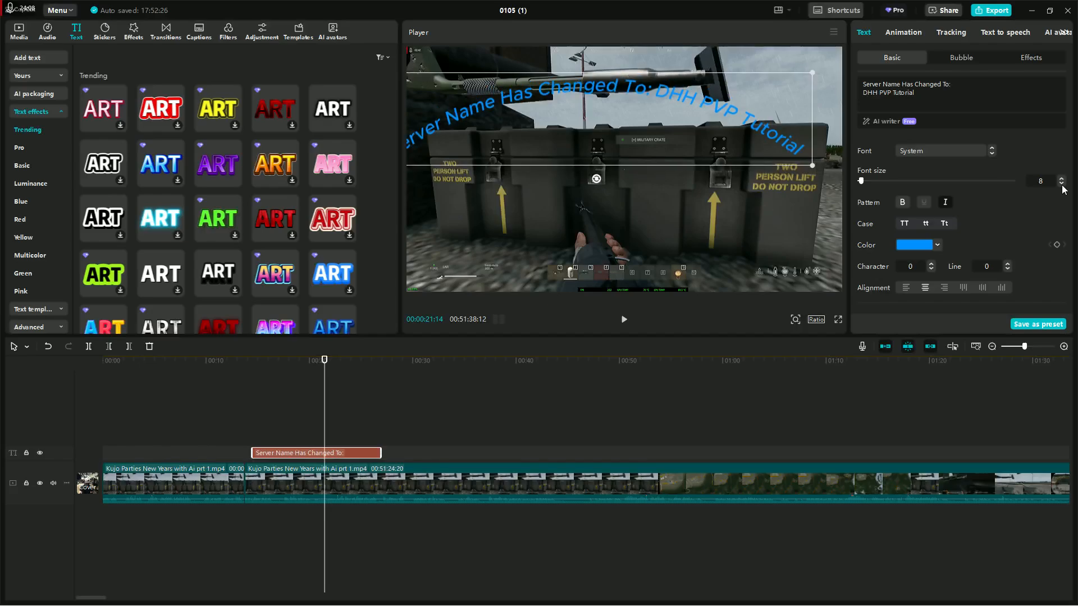
{"action": "left_click_drag", "start_coordinate": [580, 114], "coordinate": [607, 99]}
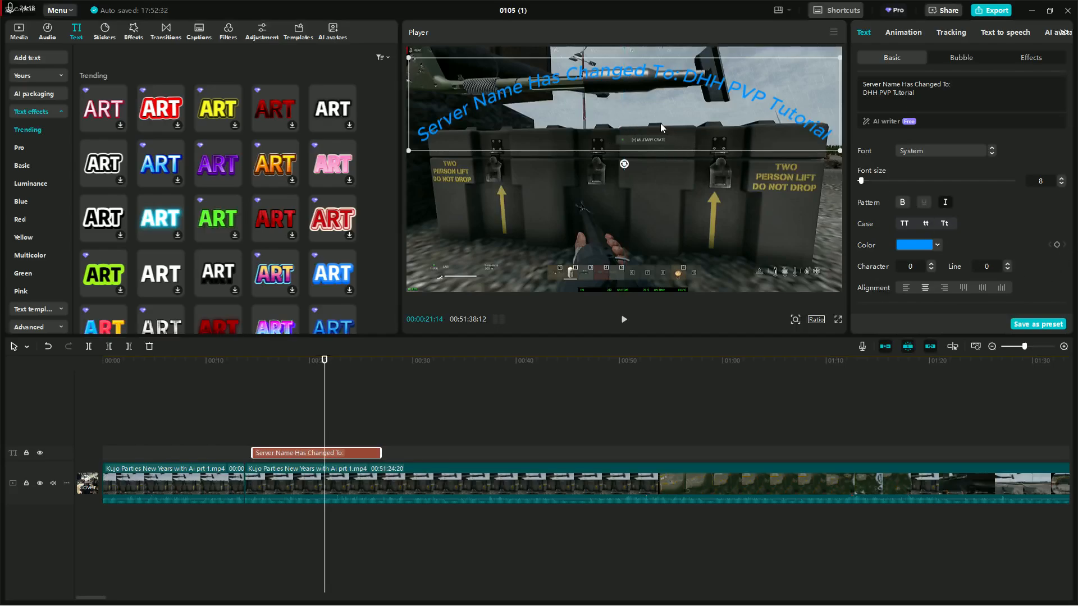
Turn off the curve and set the text overlay's font size to 12.
{"action": "scroll", "coordinate": [968, 244], "scroll_direction": "down", "scroll_amount": 10}
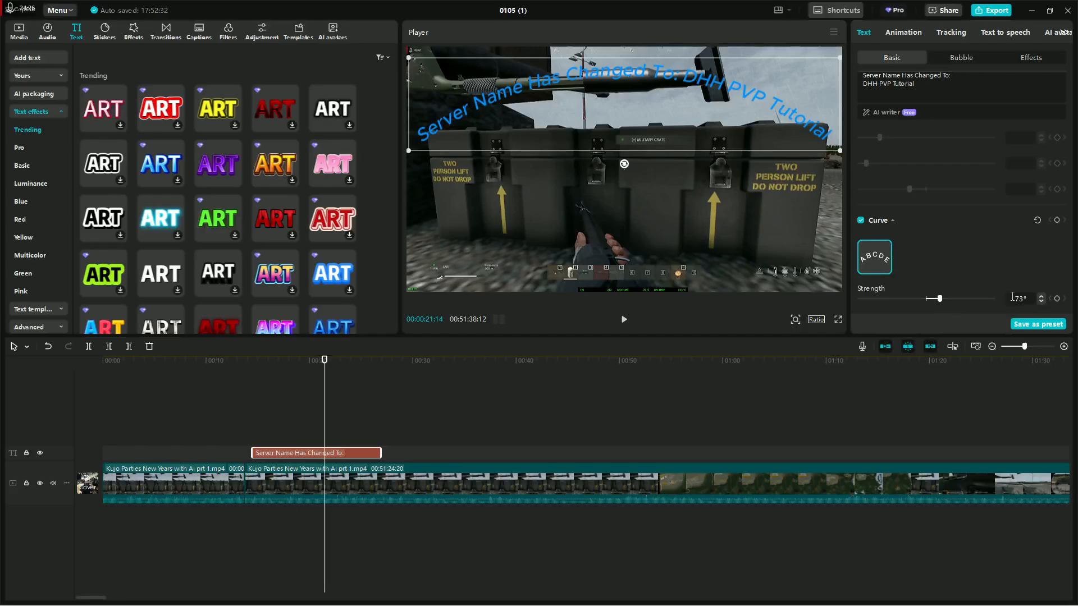
{"action": "left_click", "coordinate": [860, 220]}
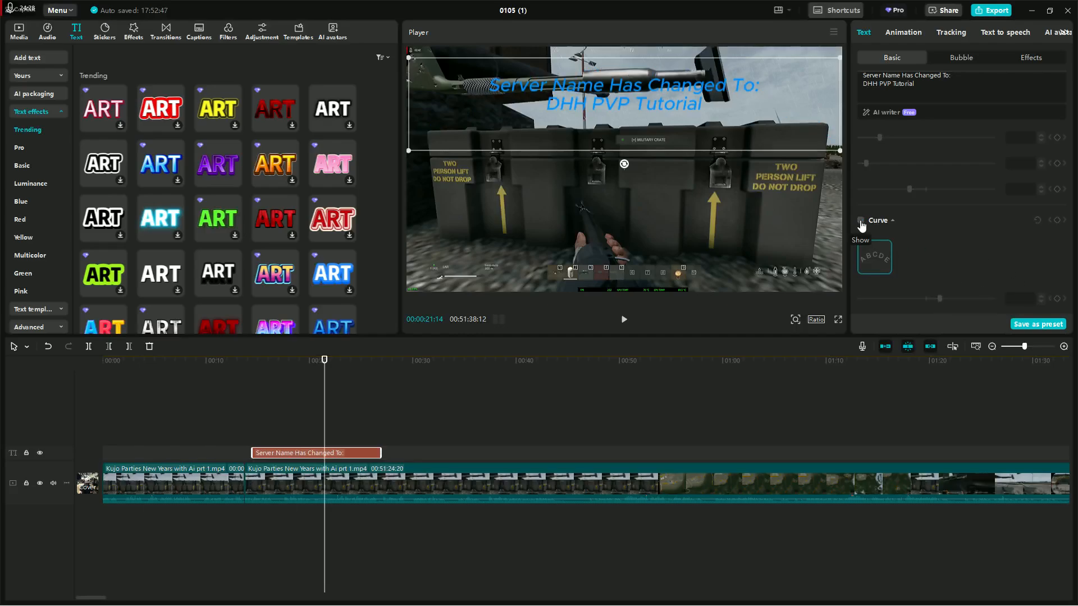
{"action": "scroll", "coordinate": [985, 161], "scroll_direction": "up", "scroll_amount": 5}
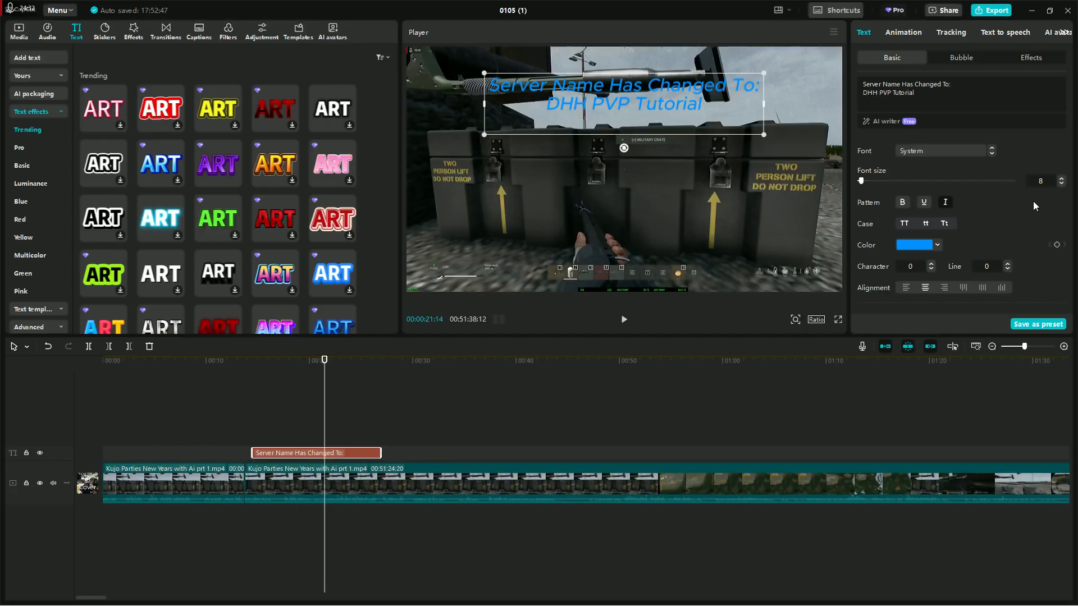
{"action": "left_click", "coordinate": [1062, 181]}
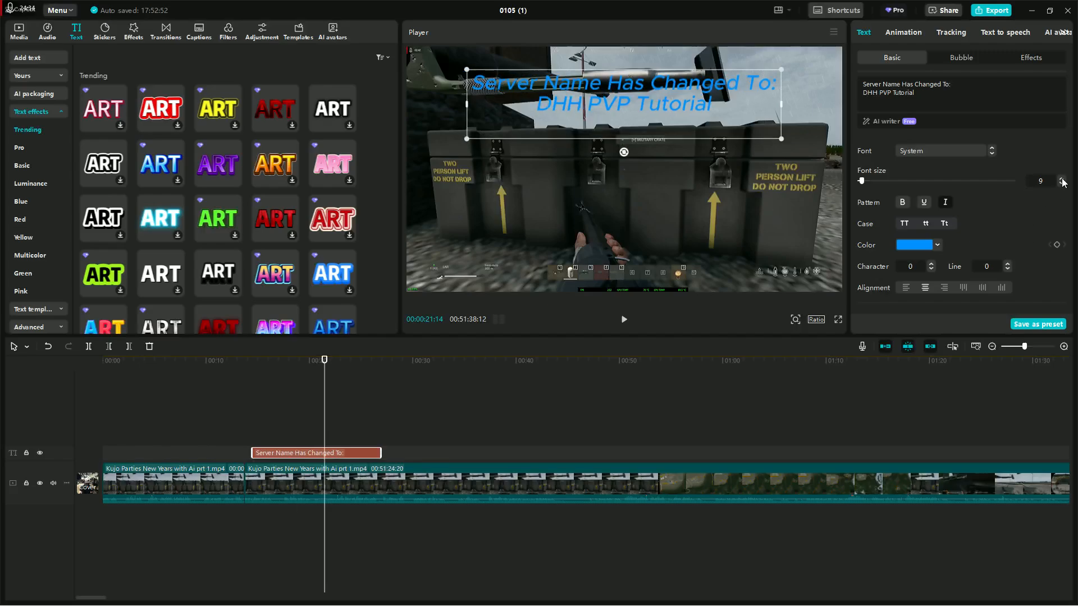
{"action": "left_click", "coordinate": [1062, 181]}
{"action": "left_click", "coordinate": [1062, 181]}
{"action": "left_click", "coordinate": [1061, 180]}
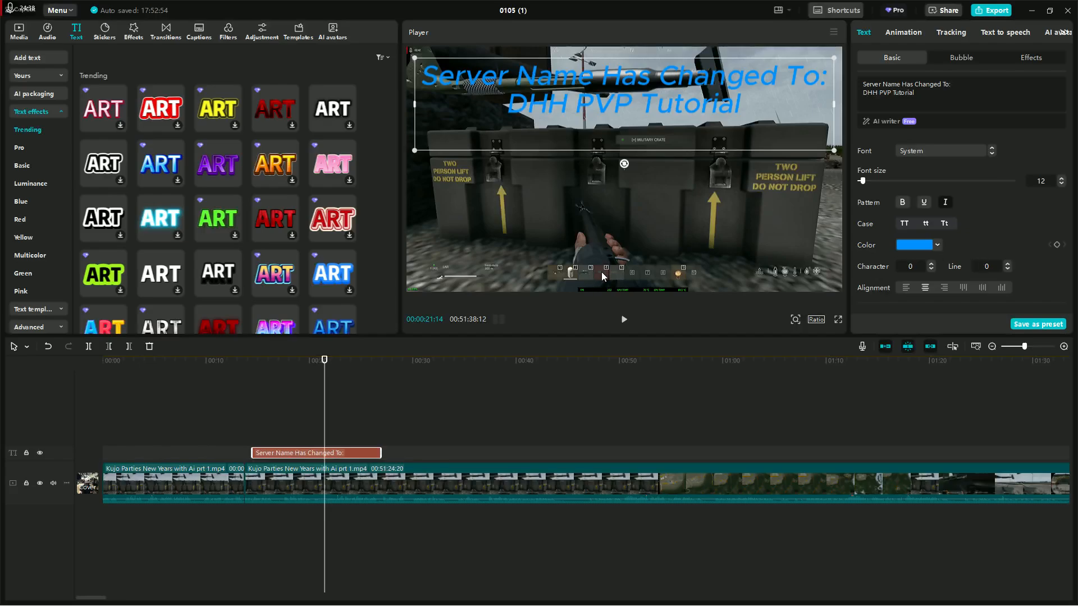
Try black, bright purple, pale yellow, two dark greens and dark purple as the text overlay's color.
{"action": "left_click", "coordinate": [937, 245]}
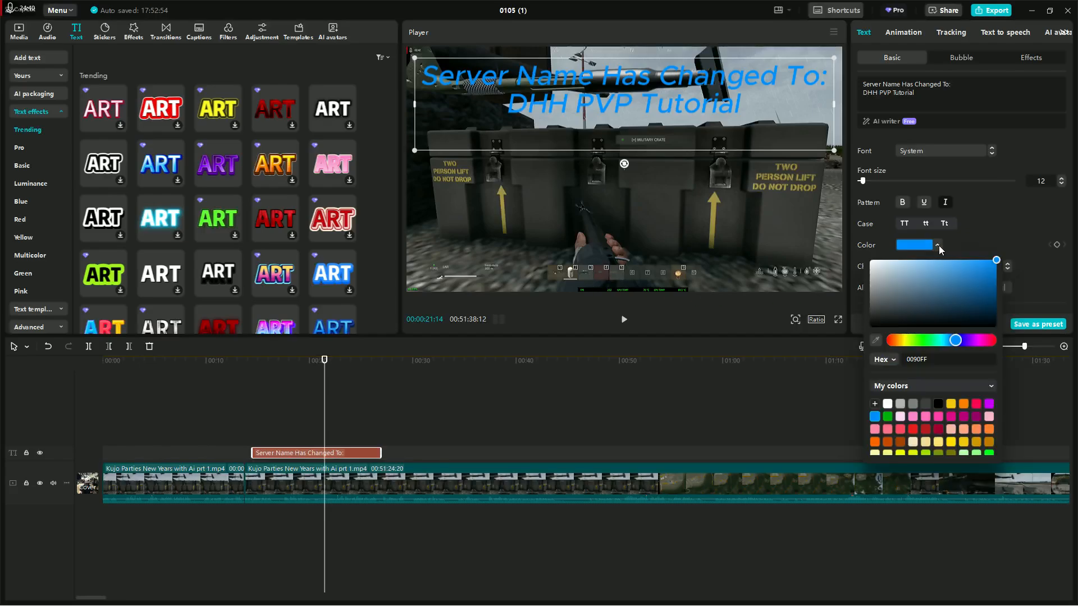
{"action": "left_click", "coordinate": [938, 404]}
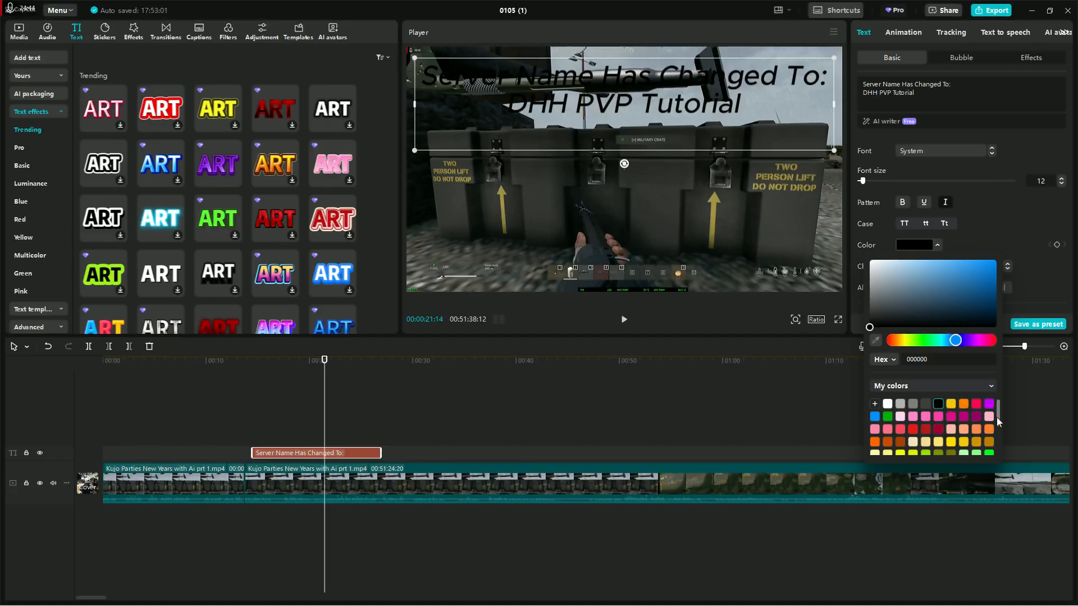
{"action": "left_click", "coordinate": [988, 405]}
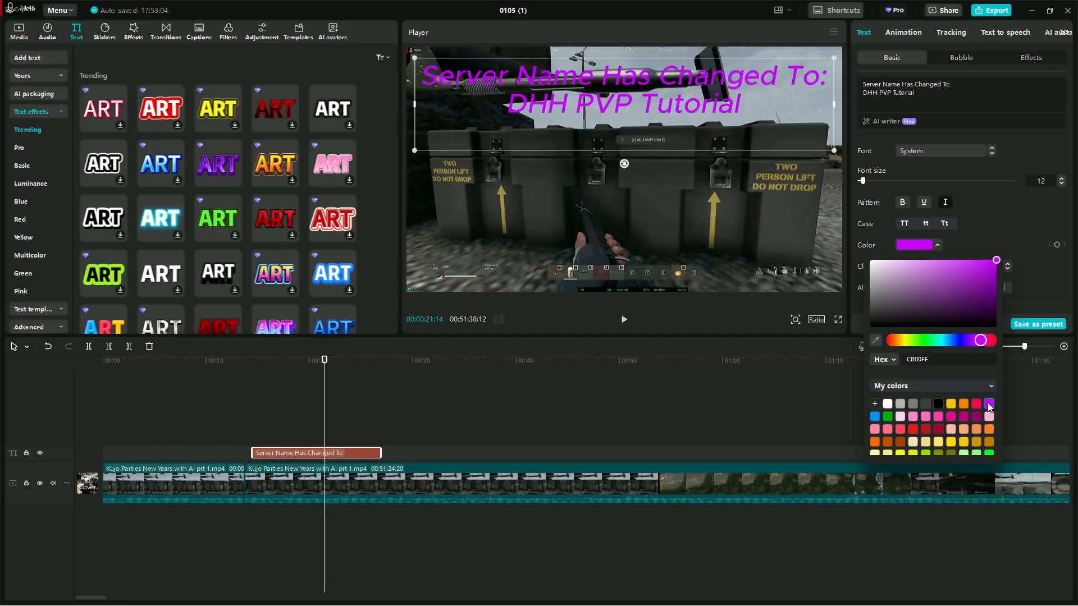
{"action": "left_click", "coordinate": [926, 443]}
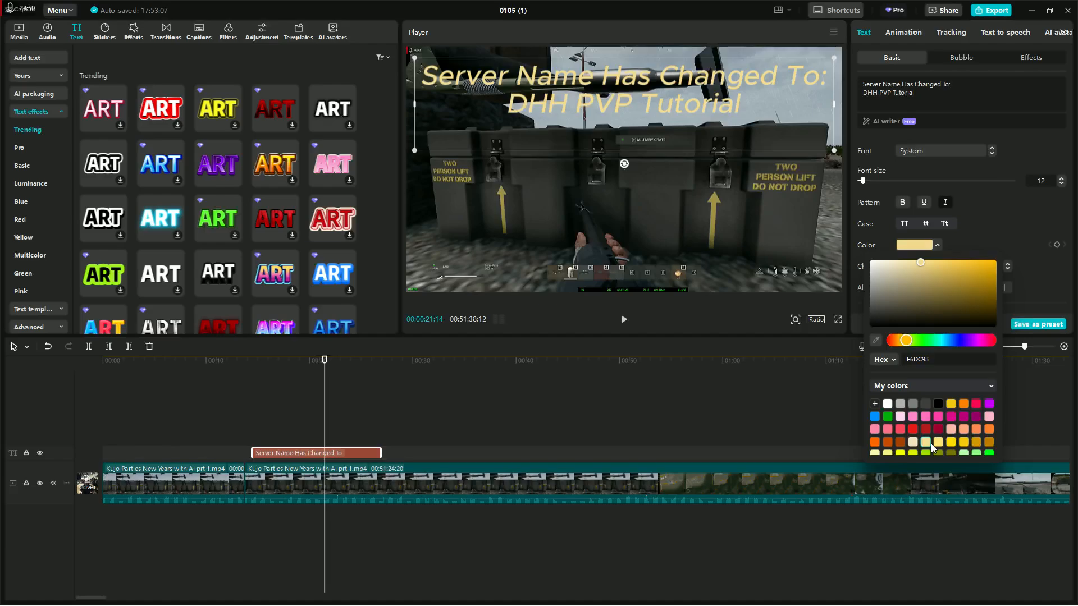
{"action": "scroll", "coordinate": [931, 443], "scroll_direction": "down", "scroll_amount": 3}
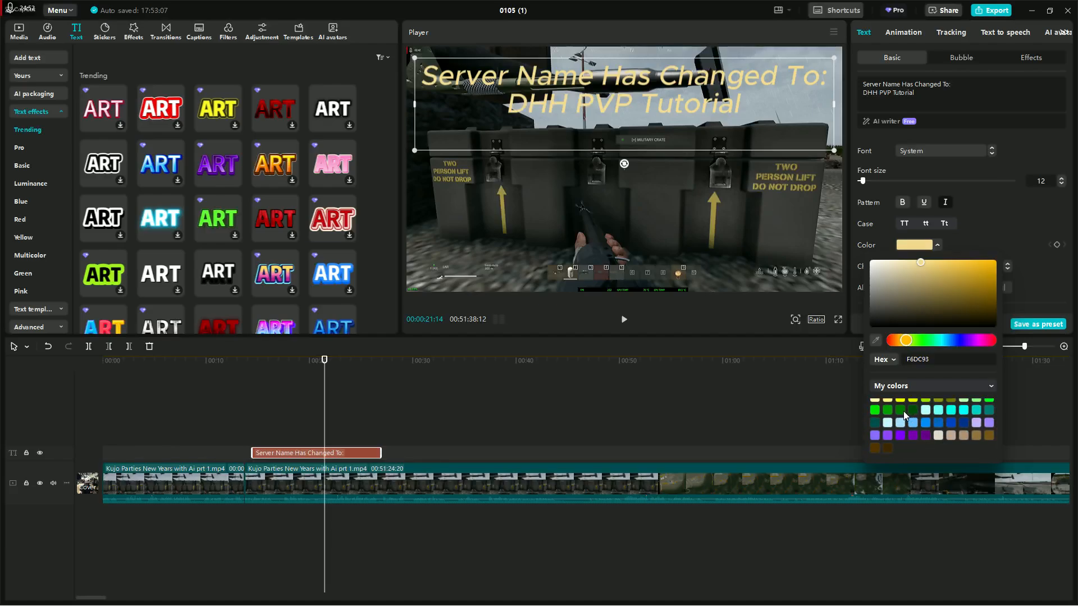
{"action": "left_click", "coordinate": [900, 410]}
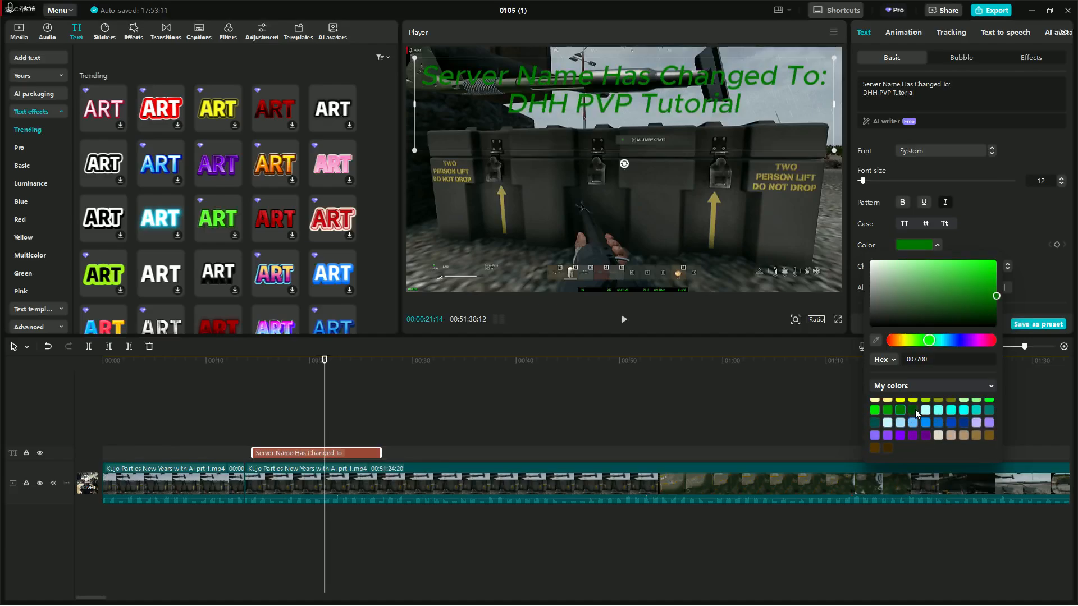
{"action": "left_click", "coordinate": [913, 410]}
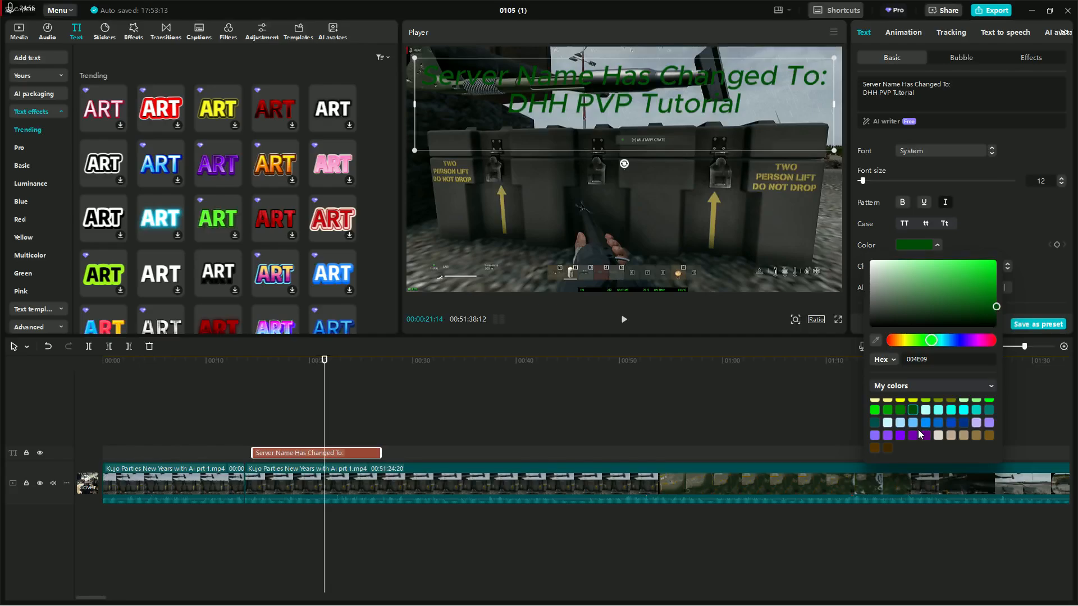
{"action": "left_click", "coordinate": [913, 434]}
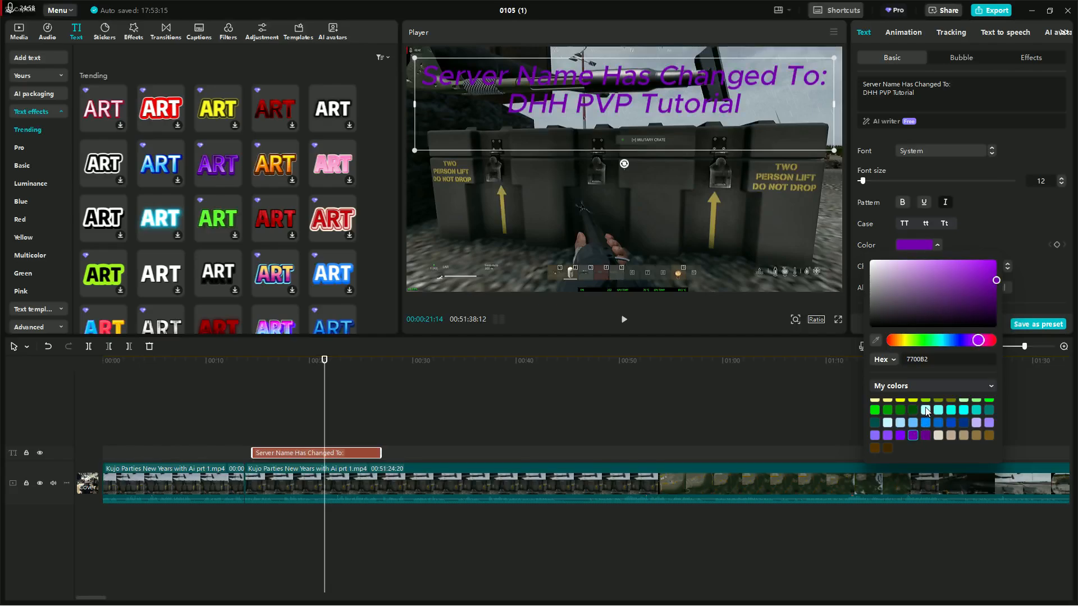
Set the text overlay's color to white, hex FFFFFF, and deselect the text clip.
{"action": "scroll", "coordinate": [925, 411], "scroll_direction": "up", "scroll_amount": 5}
{"action": "left_click", "coordinate": [887, 404]}
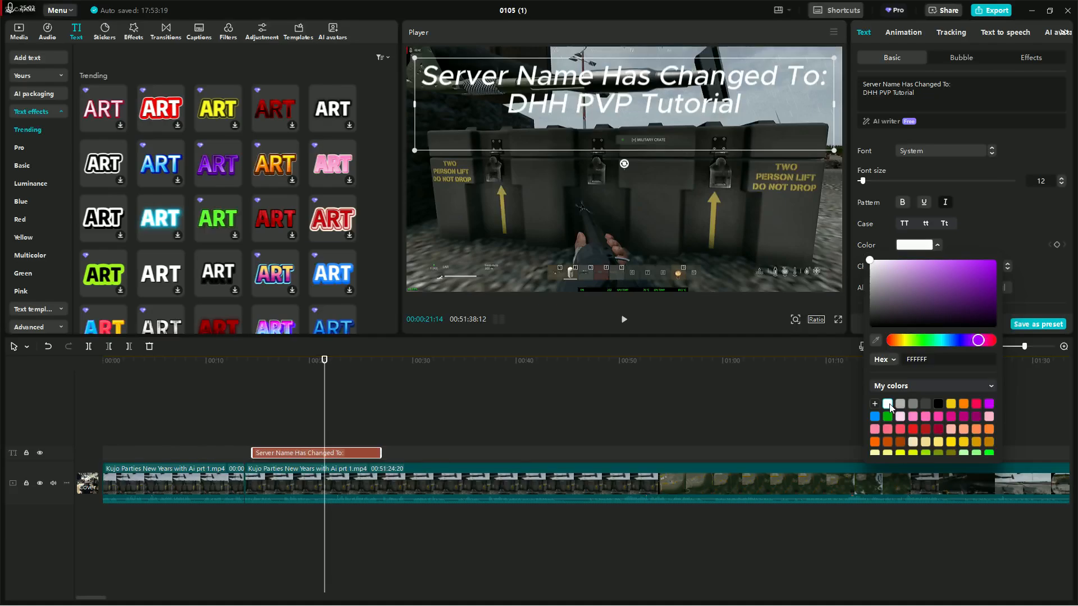
{"action": "left_click", "coordinate": [1040, 406]}
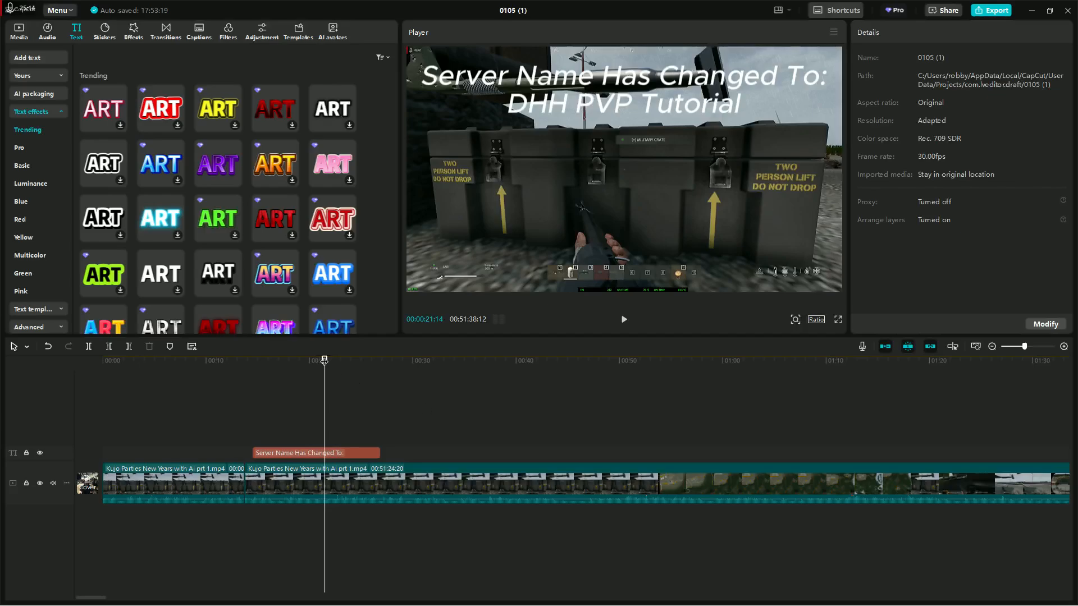
Split the main video clip at 00:00:31:22, after the text overlay ends, and delete the remaining footage.
{"action": "left_click_drag", "start_coordinate": [324, 361], "coordinate": [430, 361]}
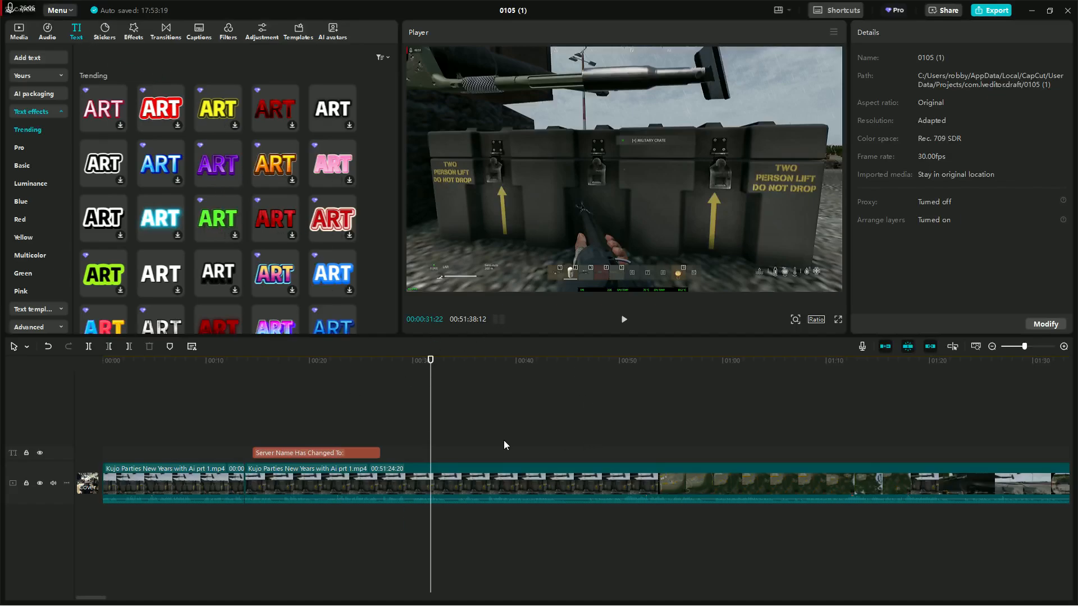
{"action": "left_click", "coordinate": [88, 346]}
{"action": "left_click", "coordinate": [562, 482]}
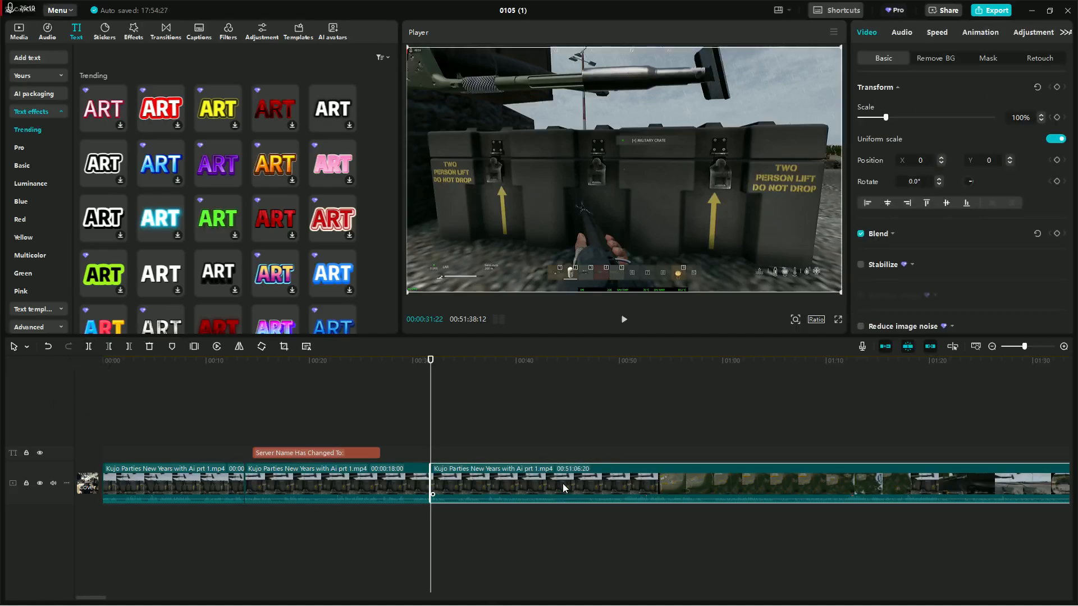
{"action": "right_click", "coordinate": [562, 484]}
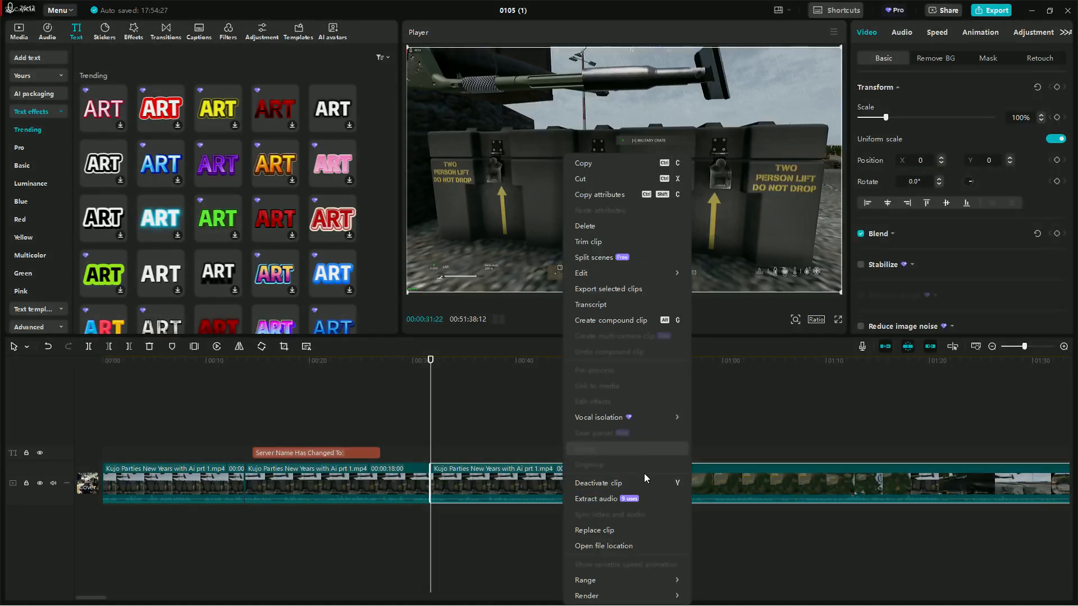
{"action": "left_click", "coordinate": [604, 227]}
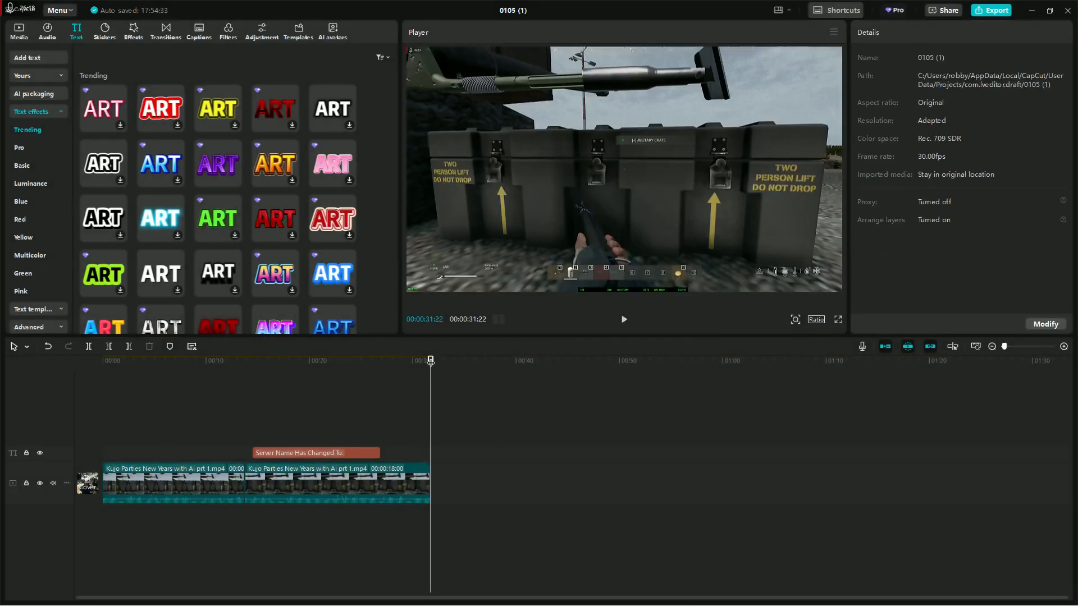
Return the playhead to the start, export the video as 0105 (1) in 1080P H.264 mp4 at 30fps, and dismiss the sharing options.
{"action": "left_click_drag", "start_coordinate": [433, 366], "coordinate": [116, 369]}
{"action": "left_click", "coordinate": [99, 372]}
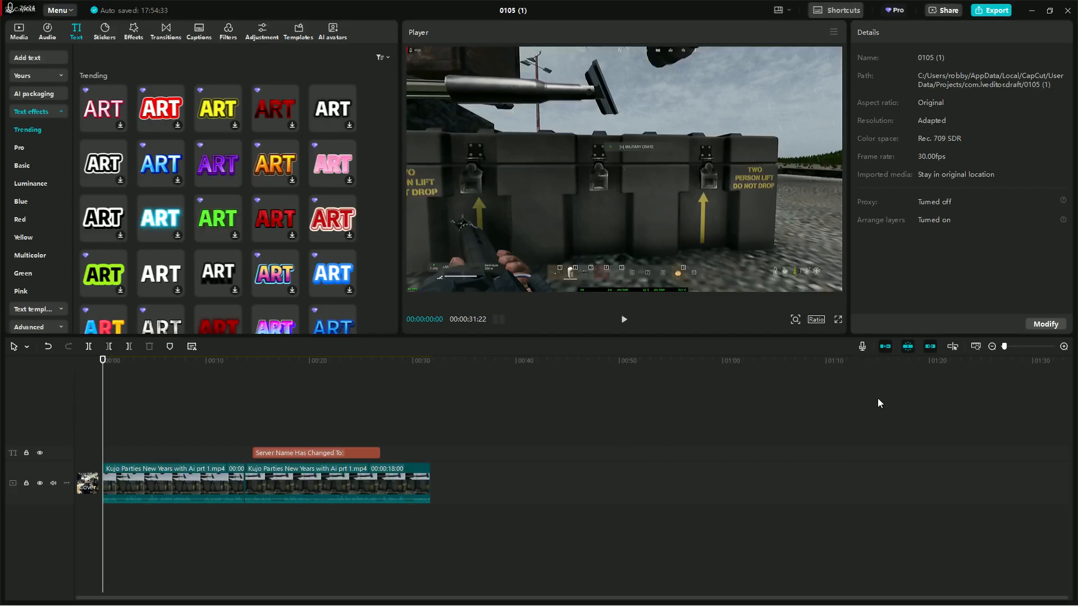
{"action": "left_click", "coordinate": [992, 11]}
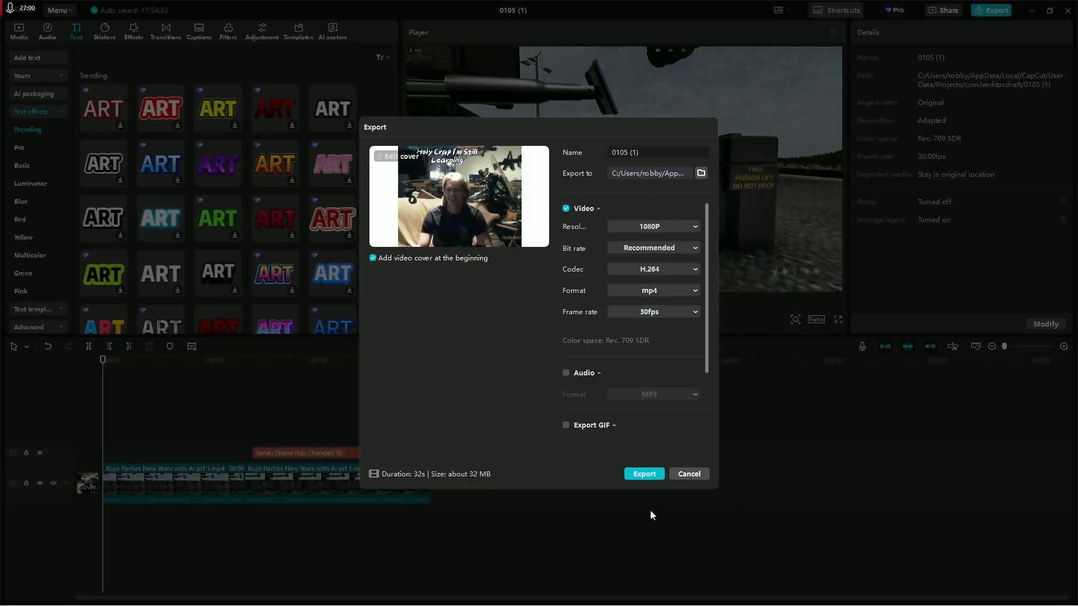
{"action": "left_click", "coordinate": [641, 478]}
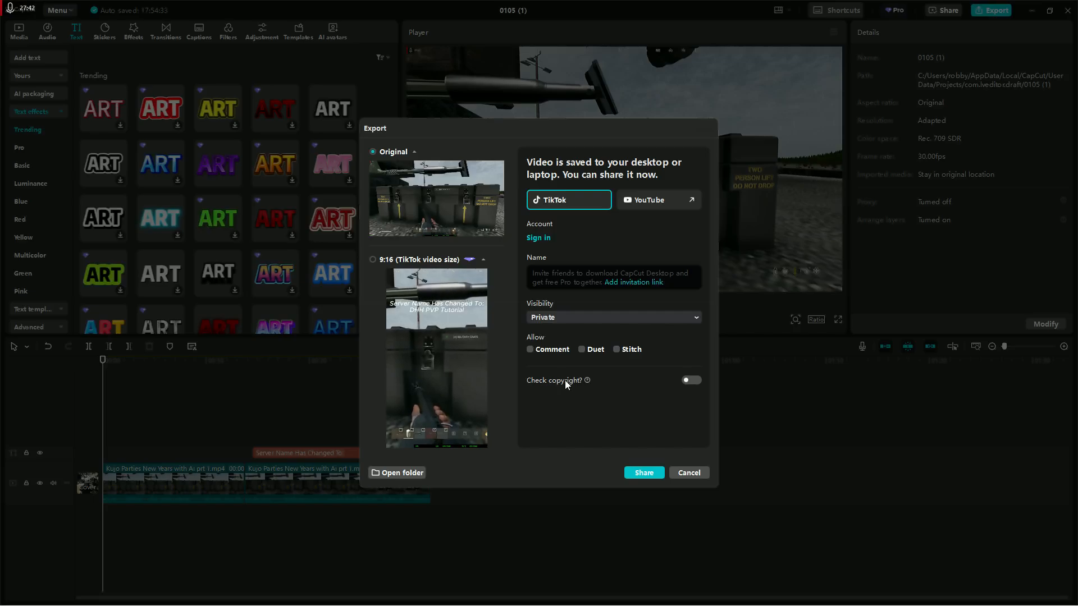
{"action": "mouse_move", "coordinate": [417, 228]}
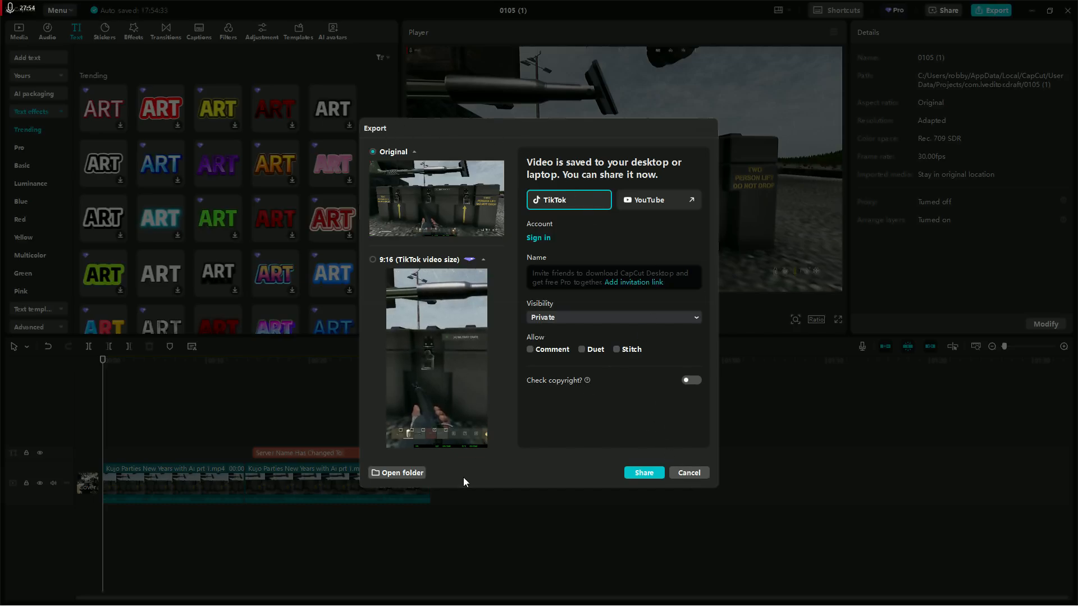
{"action": "left_click", "coordinate": [689, 472]}
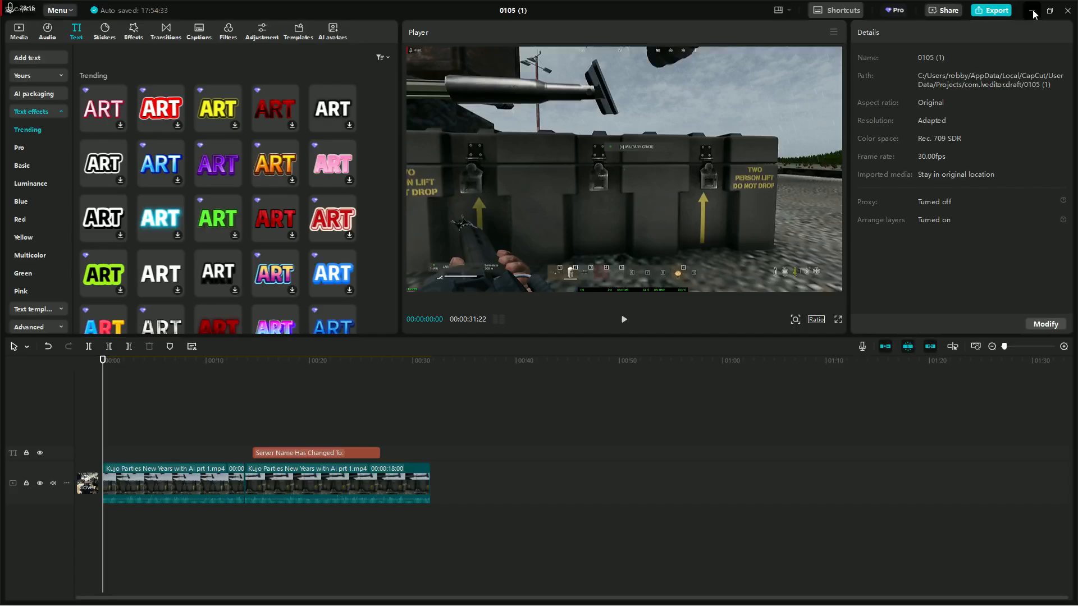
Minimize the editor, switch to File Explorer, and expand the C: drive down to the user profile's AppData folder.
{"action": "left_click", "coordinate": [1032, 9]}
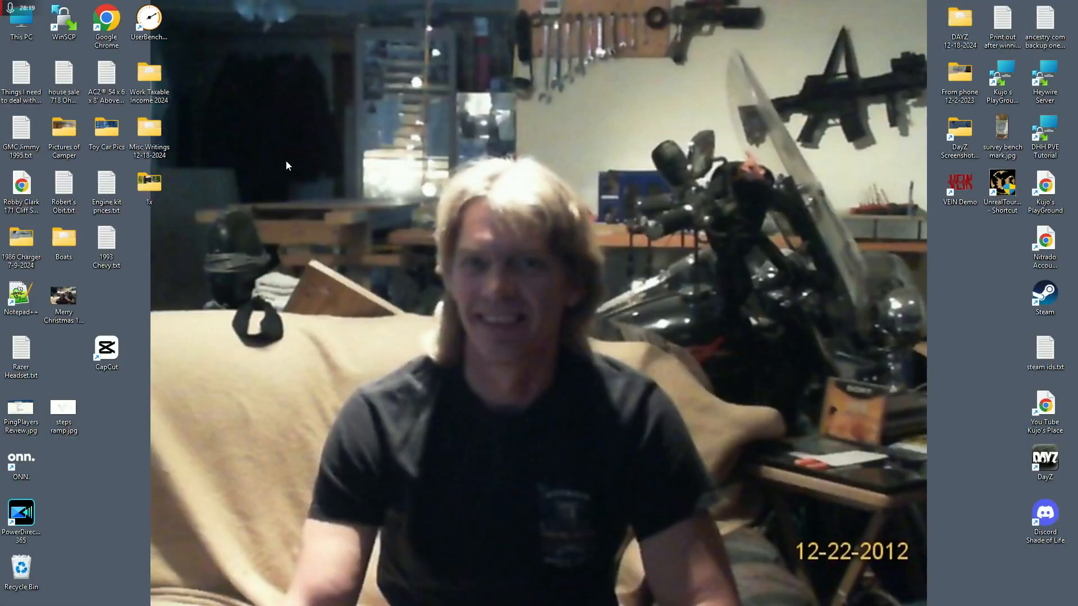
{"action": "mouse_move", "coordinate": [84, 605]}
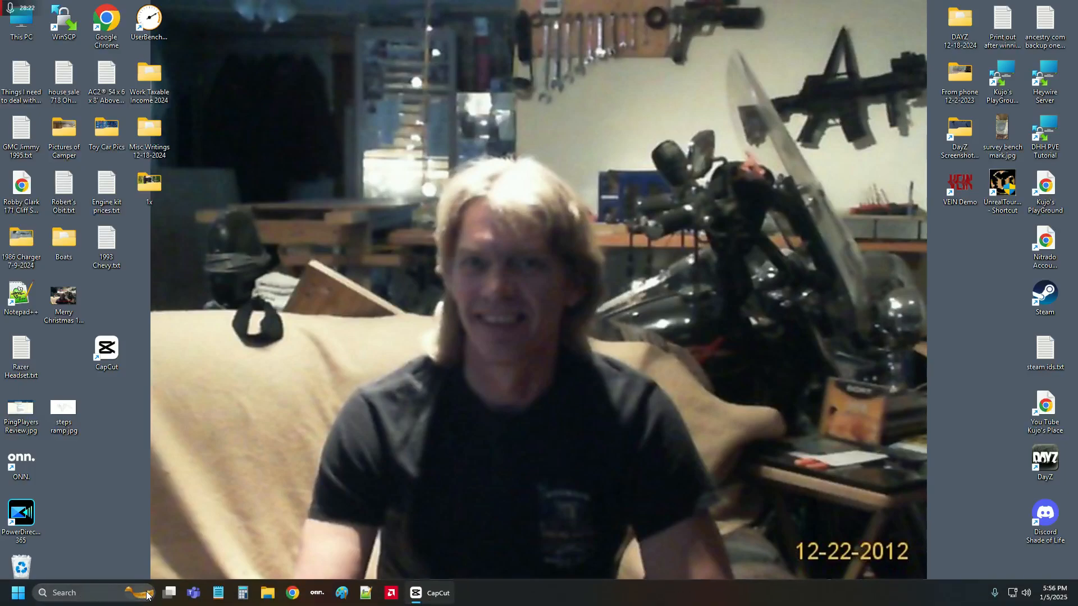
{"action": "left_click", "coordinate": [267, 594]}
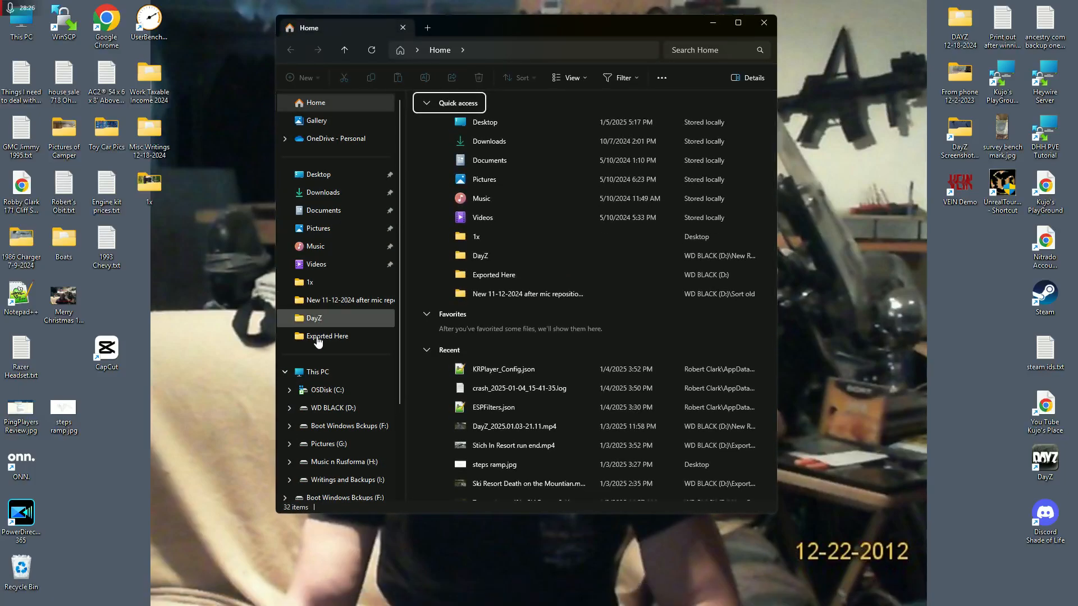
{"action": "left_click", "coordinate": [290, 390]}
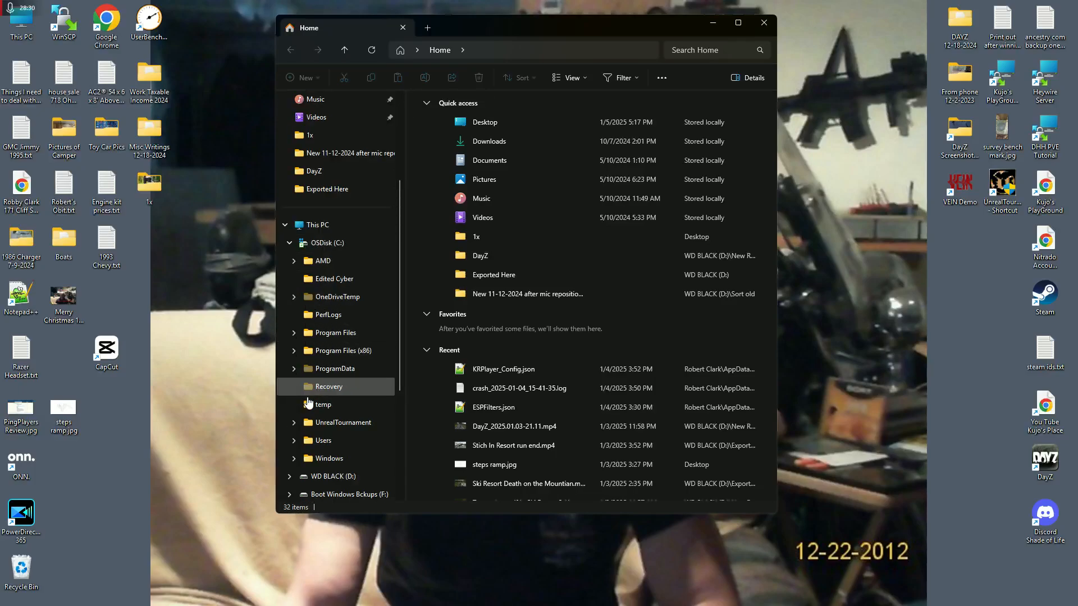
{"action": "left_click", "coordinate": [295, 441]}
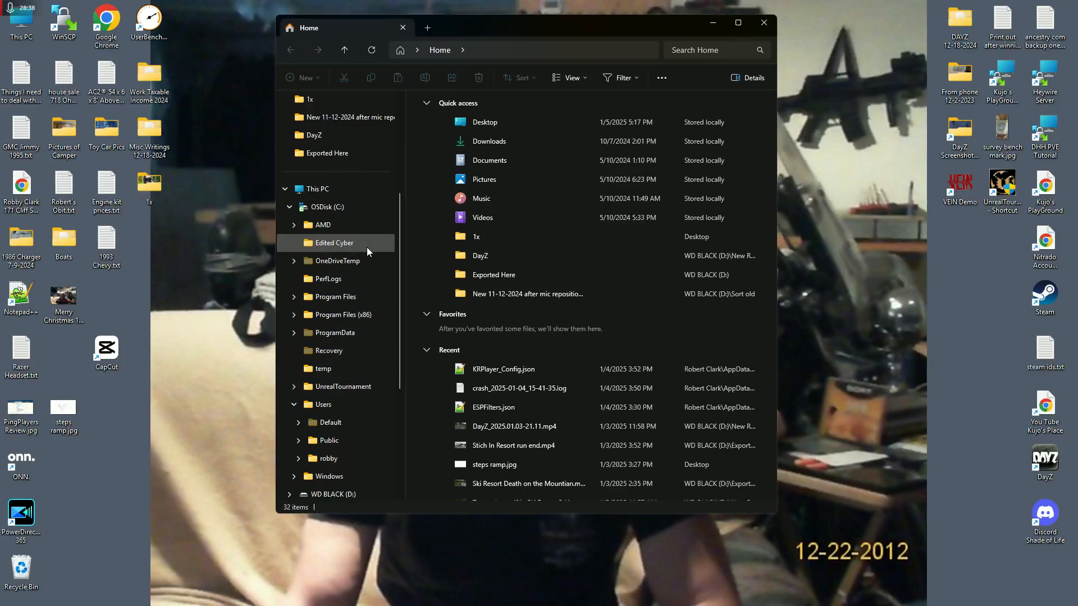
{"action": "left_click", "coordinate": [311, 462]}
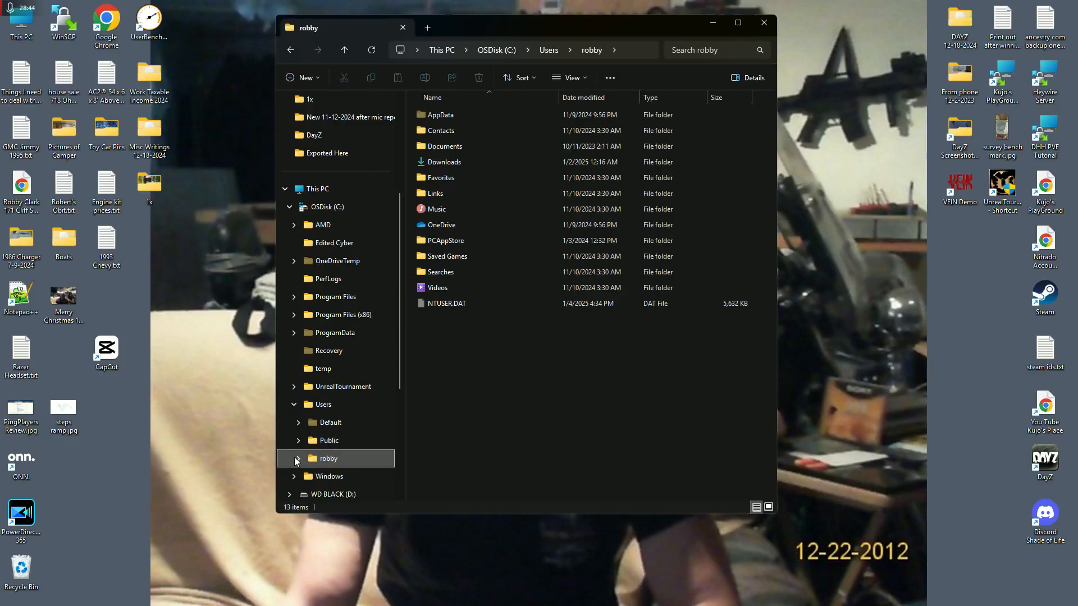
{"action": "left_click", "coordinate": [298, 458]}
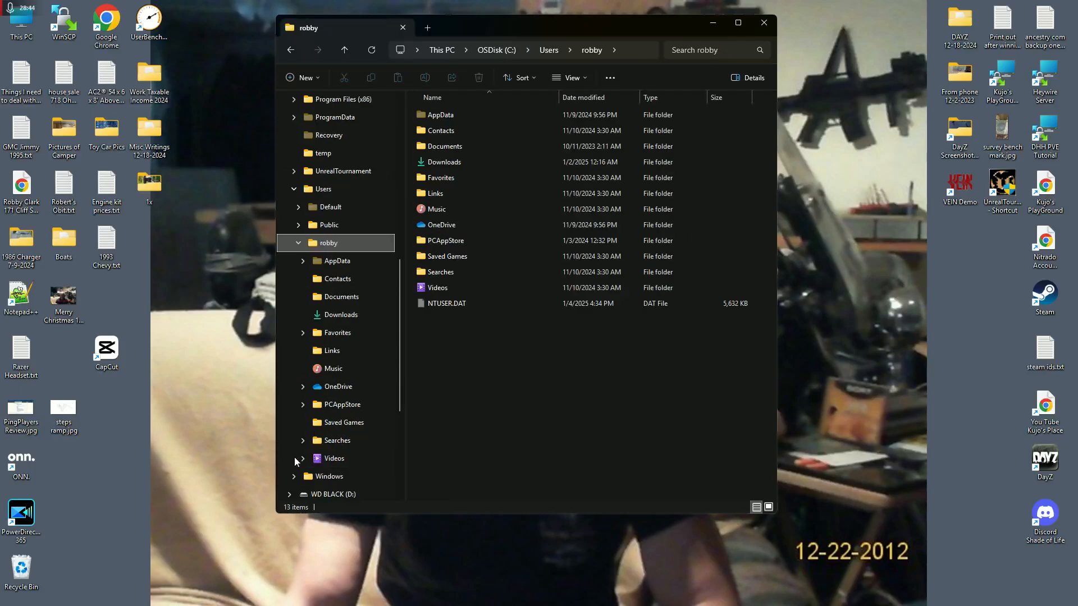
{"action": "left_click", "coordinate": [308, 261]}
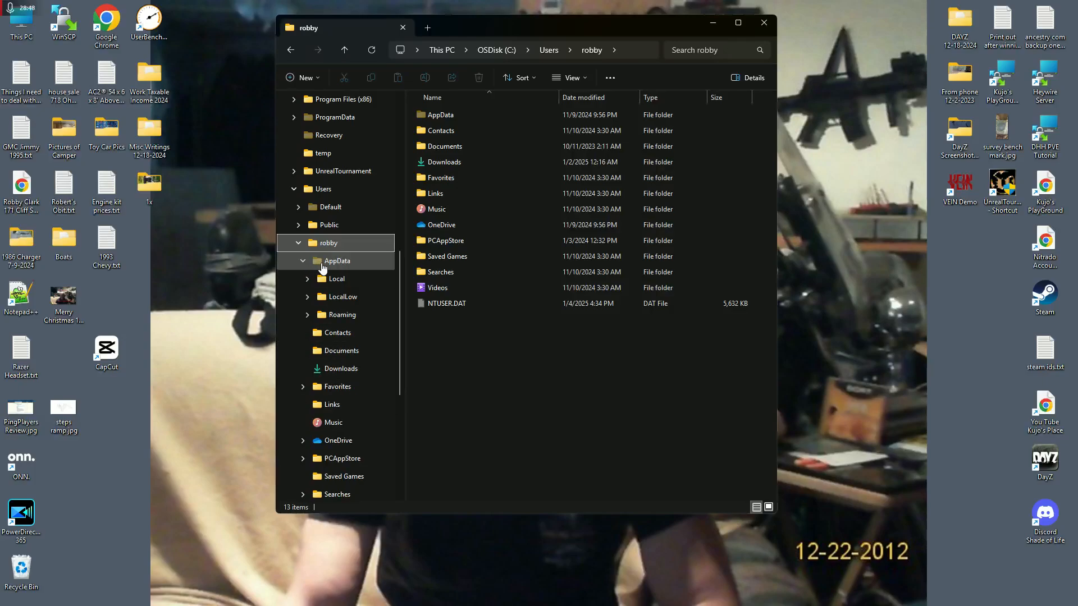
Open the exported project's folder 0105 (1) inside Local\CapCut\Videos.
{"action": "left_click", "coordinate": [307, 280]}
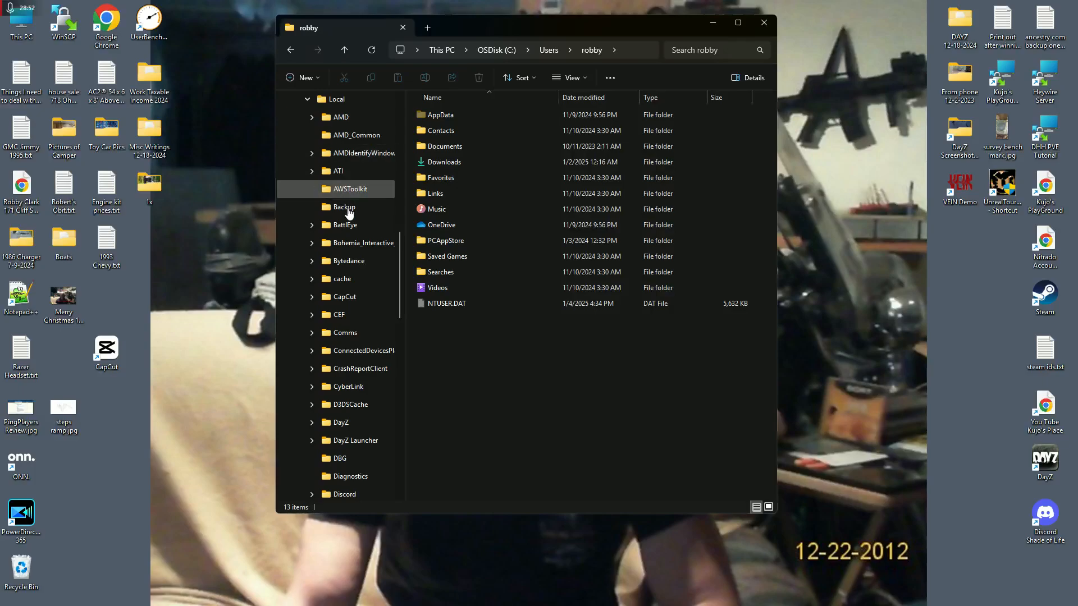
{"action": "left_click", "coordinate": [337, 298]}
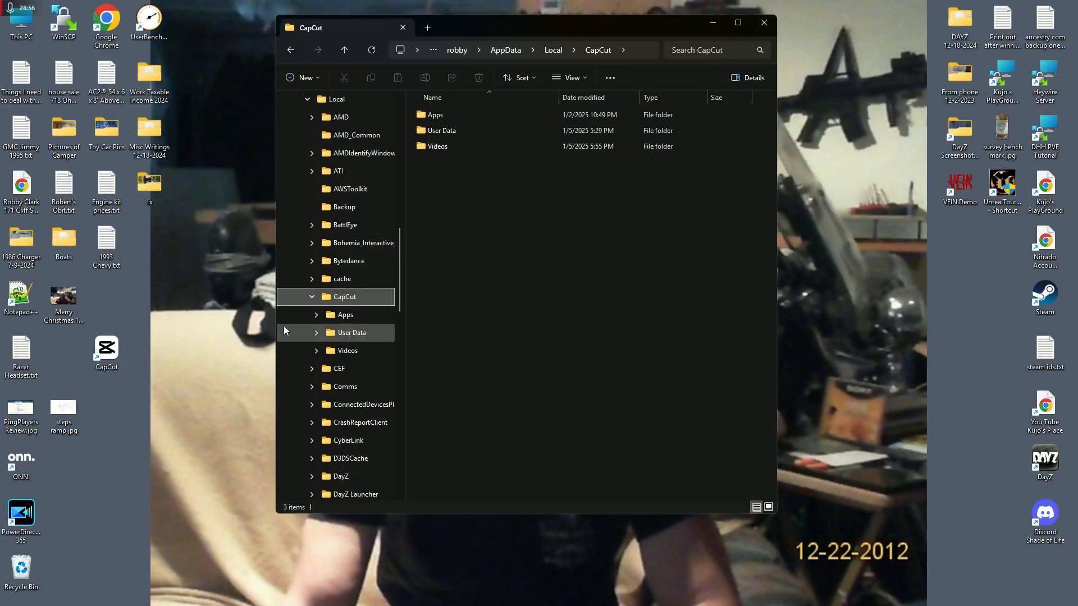
{"action": "left_click", "coordinate": [328, 351]}
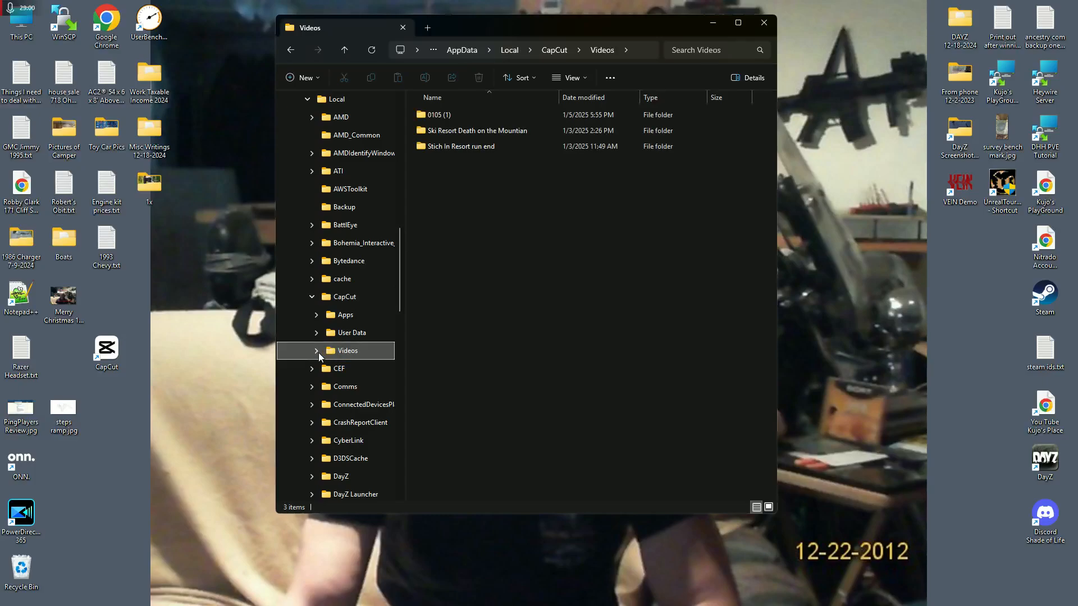
{"action": "left_click", "coordinate": [317, 352]}
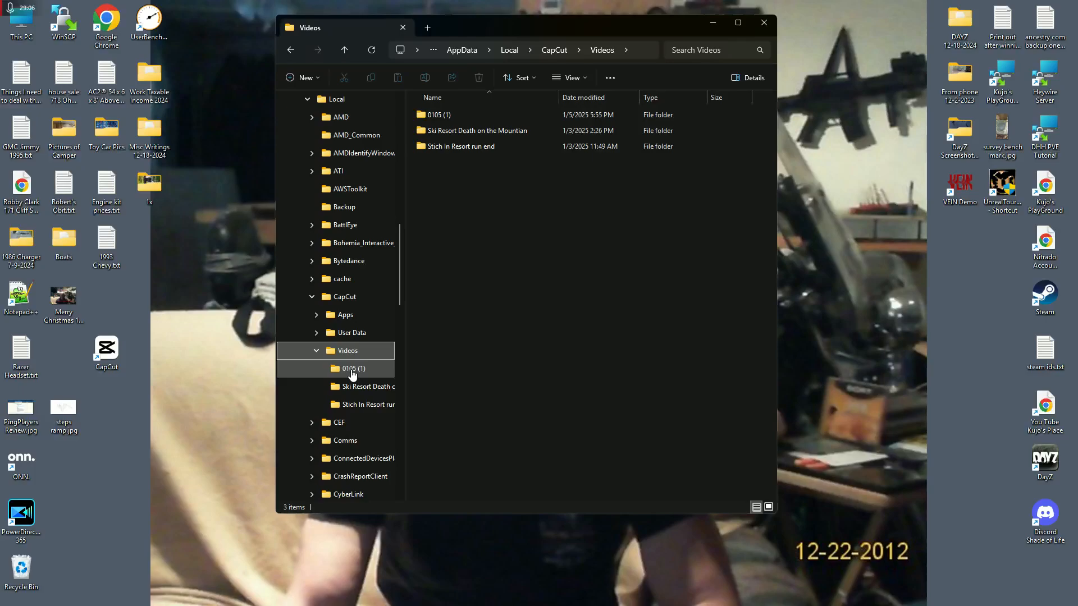
{"action": "left_click", "coordinate": [352, 372]}
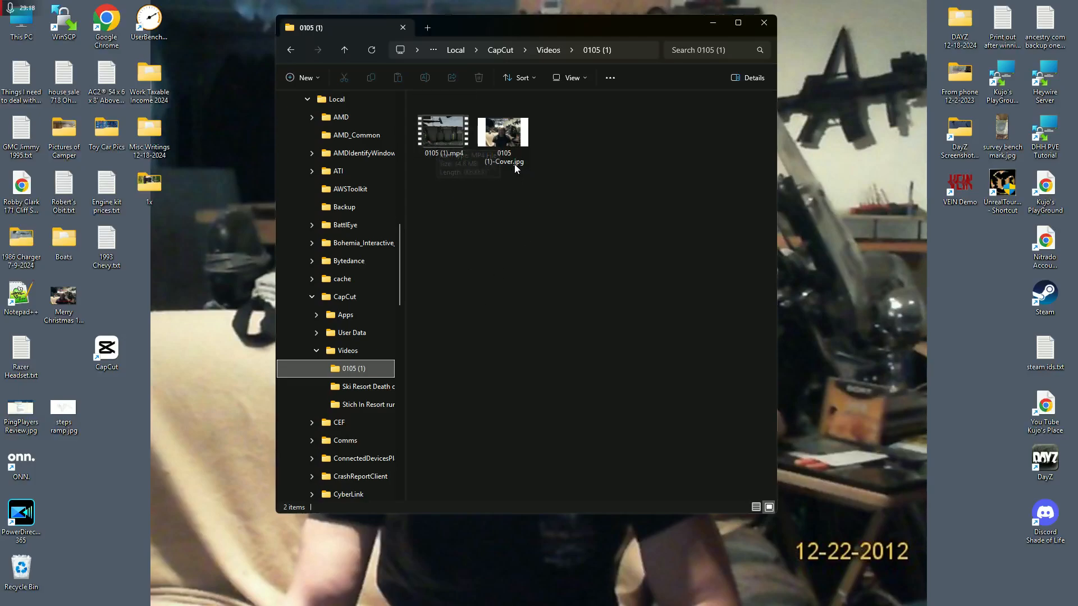
Play the exported 0105 (1).mp4 in Media Player, shrink it to the mini player, and restore the full view.
{"action": "right_click", "coordinate": [444, 139]}
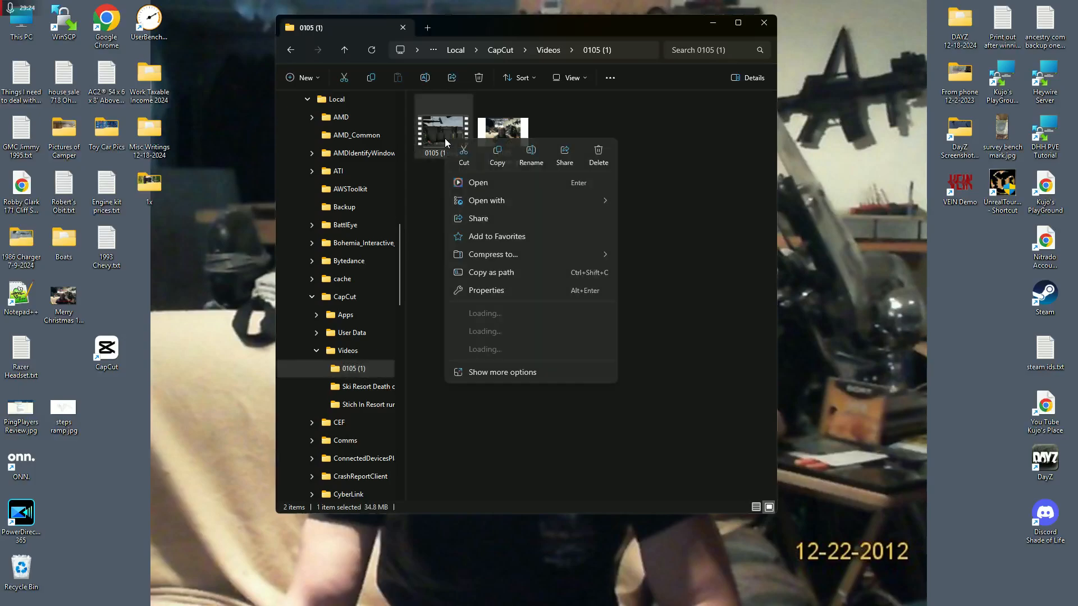
{"action": "left_click", "coordinate": [493, 185]}
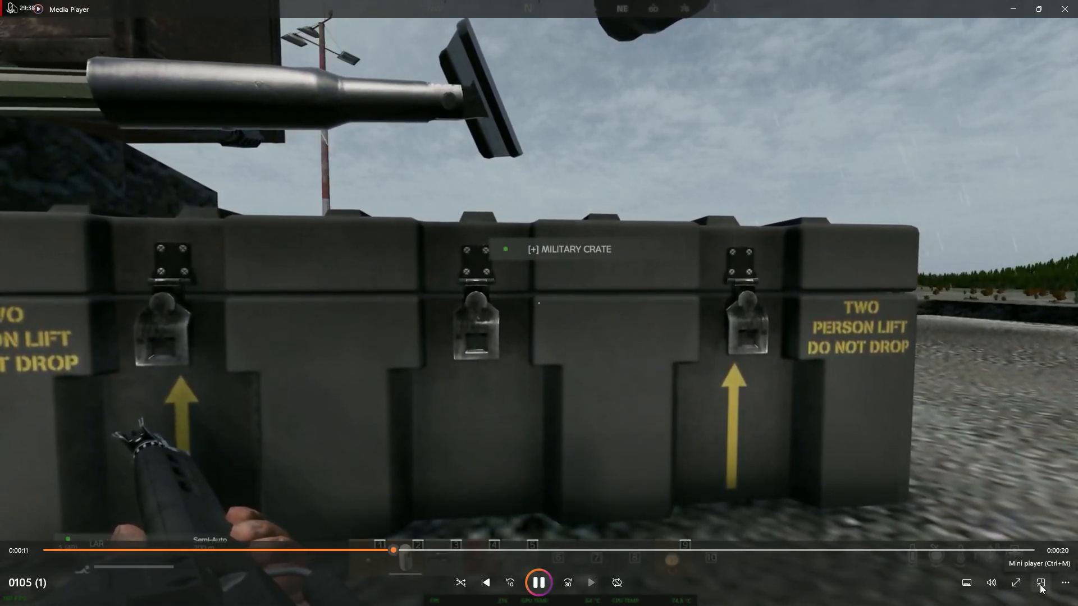
{"action": "left_click", "coordinate": [1040, 584]}
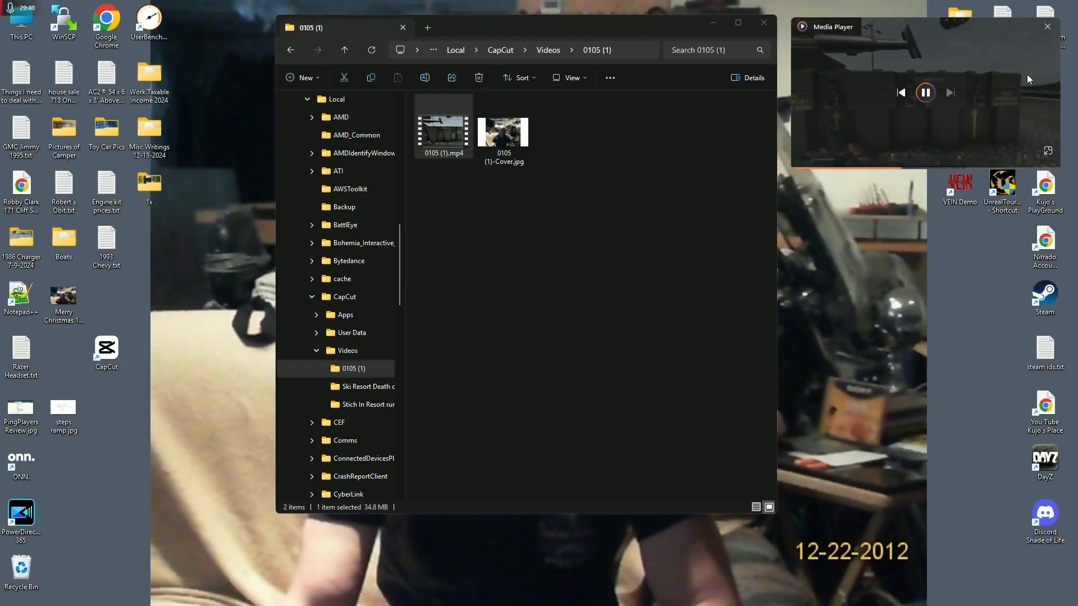
{"action": "left_click", "coordinate": [1048, 151]}
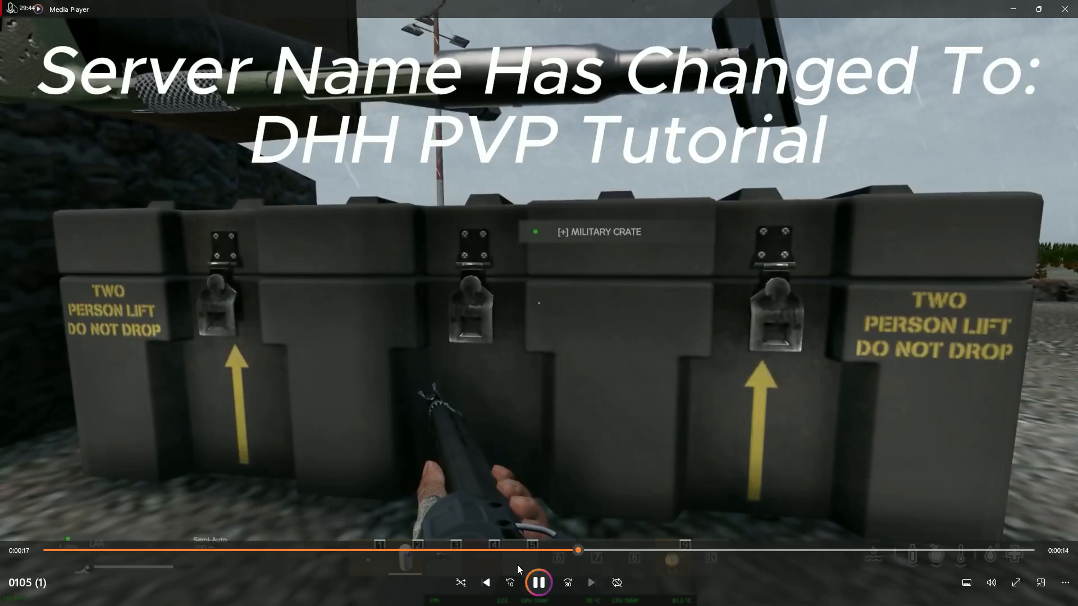
Skip ahead in the exported video, replay it from the start, seek to the text overlay section, and close the player.
{"action": "left_click", "coordinate": [573, 587]}
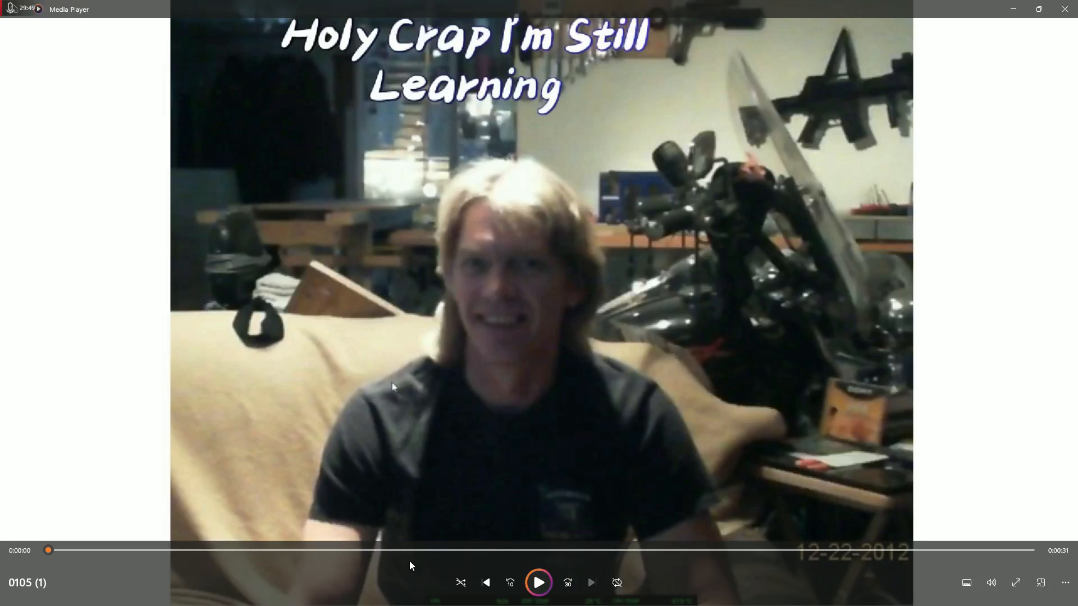
{"action": "left_click", "coordinate": [532, 588]}
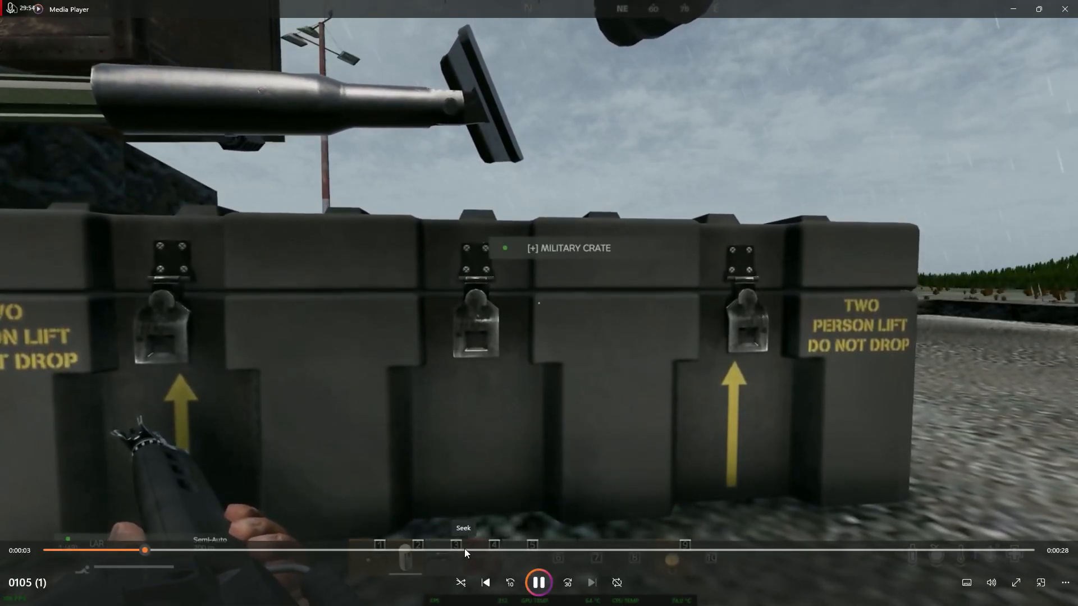
{"action": "left_click_drag", "start_coordinate": [464, 550], "coordinate": [480, 551]}
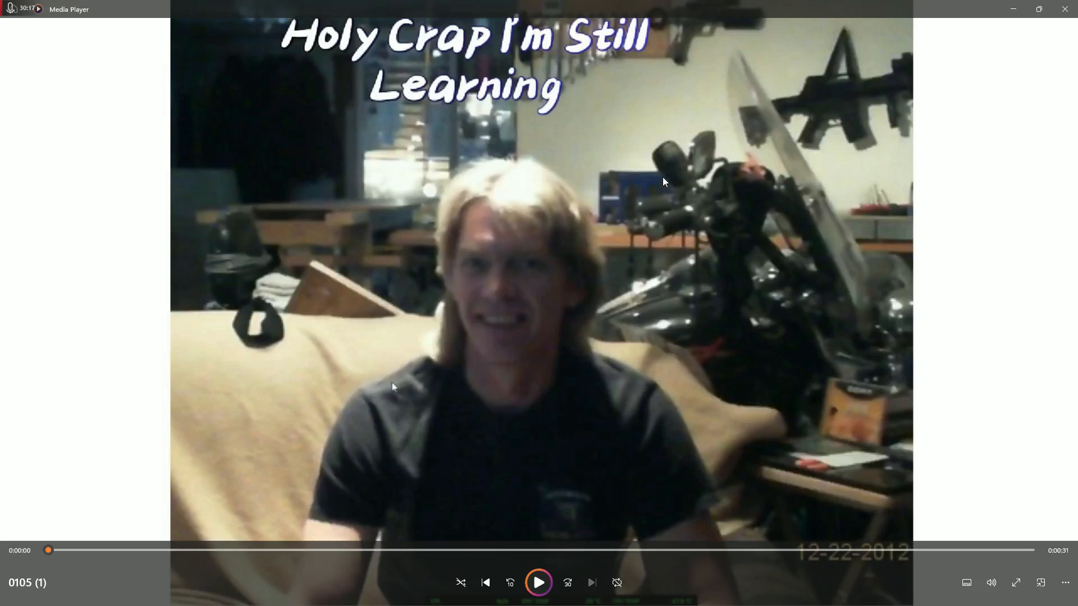
{"action": "left_click", "coordinate": [1065, 10]}
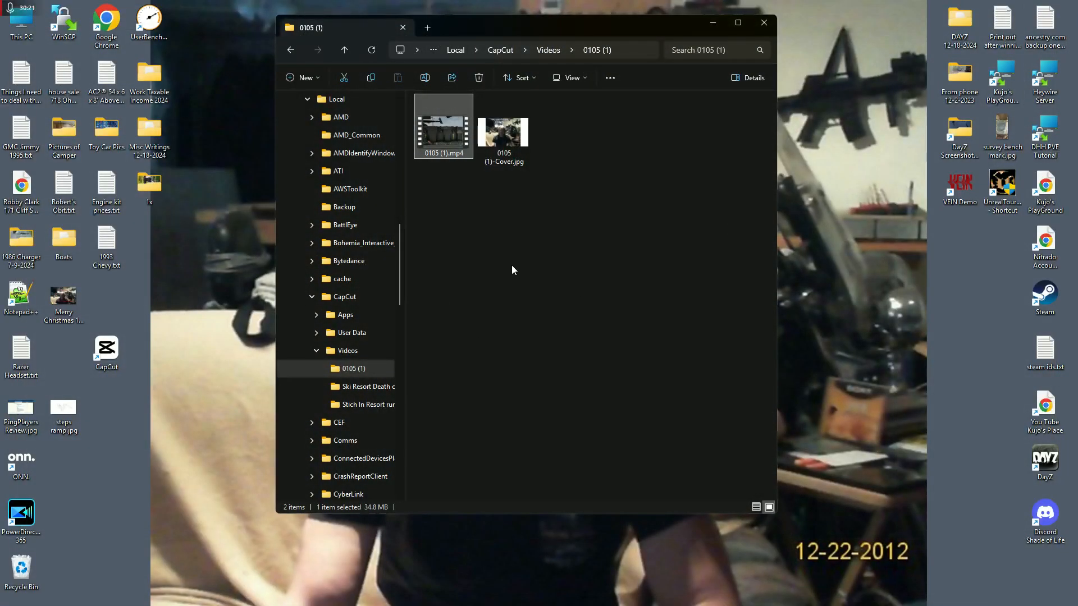
Close the export folder window and open the New Recordings folder on the WD BLACK (D:) drive in a new File Explorer window.
{"action": "left_click", "coordinate": [512, 270]}
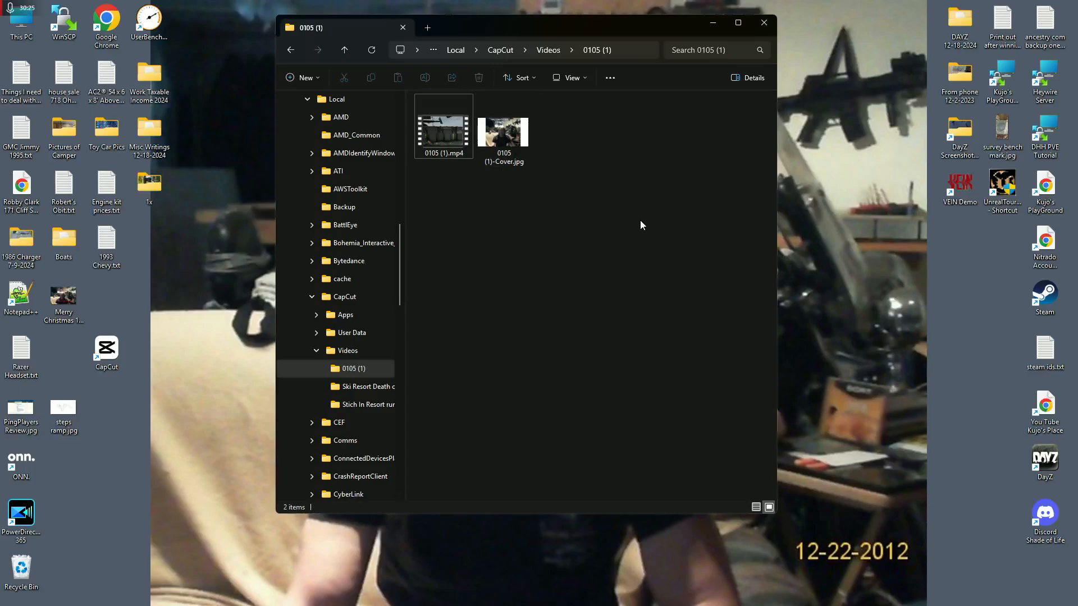
{"action": "left_click", "coordinate": [760, 24]}
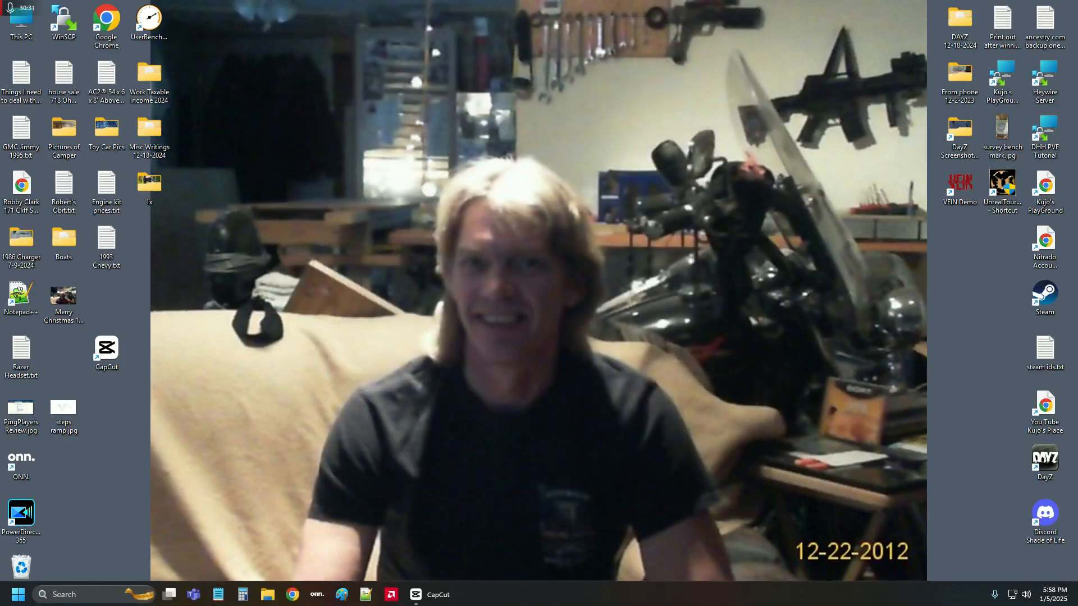
{"action": "left_click", "coordinate": [267, 594]}
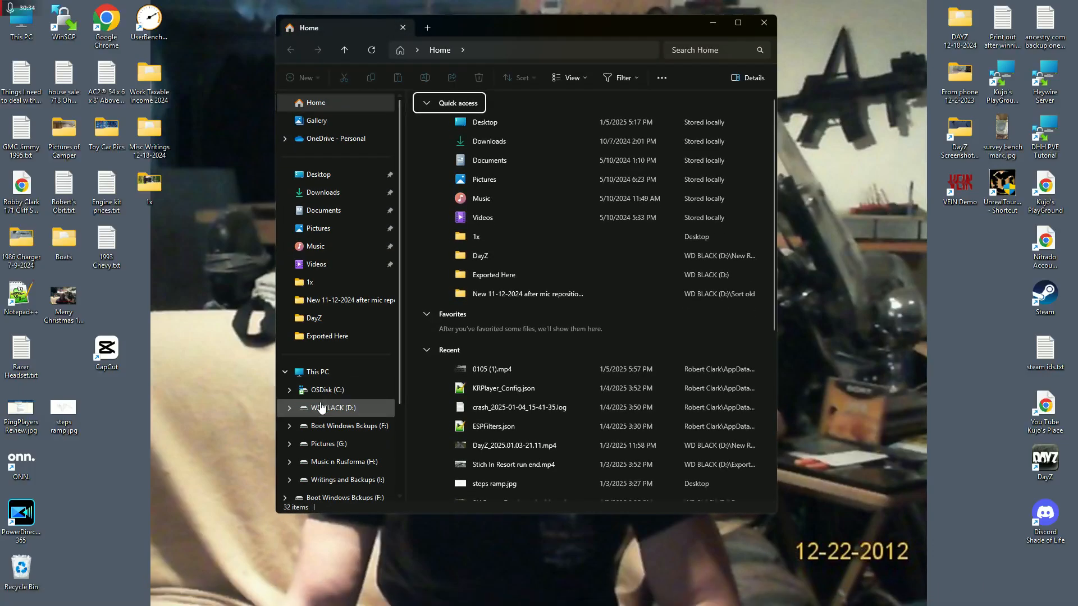
{"action": "left_click", "coordinate": [331, 408]}
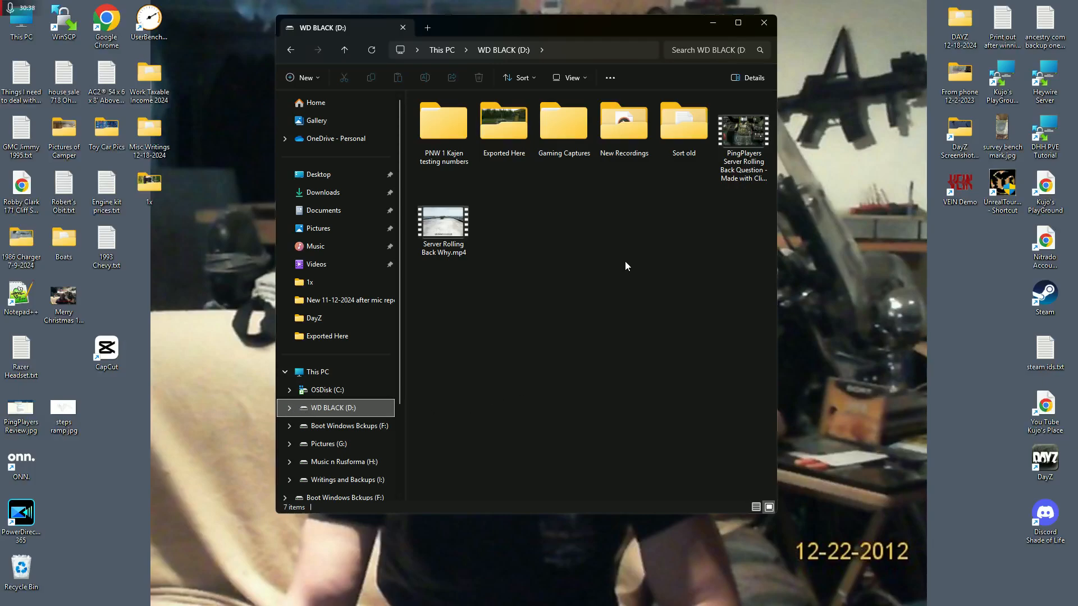
{"action": "double_click", "coordinate": [620, 122]}
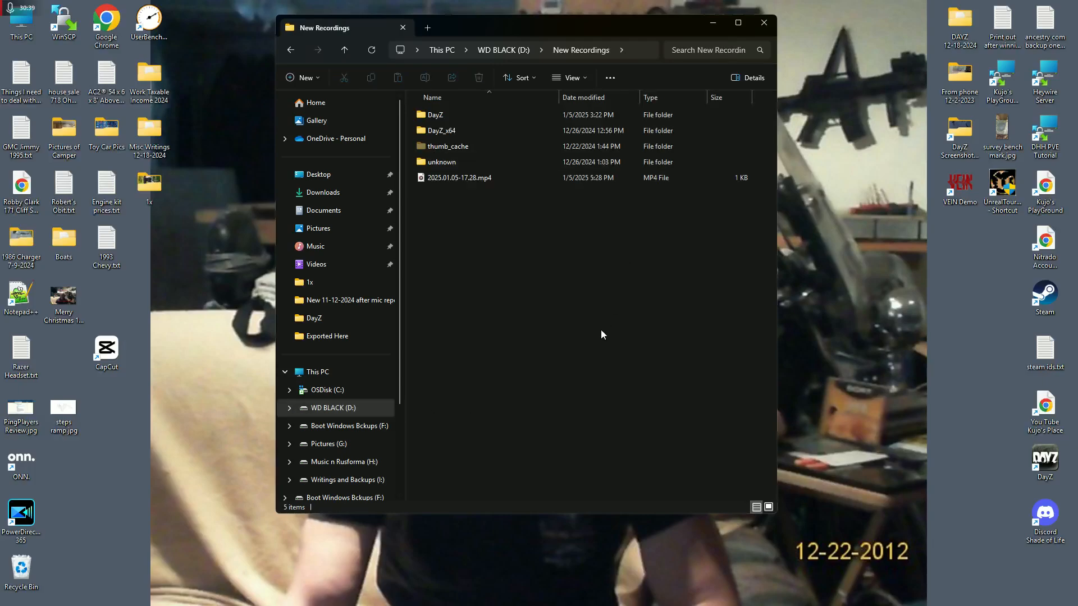
Check the DayZ and unknown subfolders of New Recordings for recordings, returning to New Recordings after each one.
{"action": "double_click", "coordinate": [426, 119]}
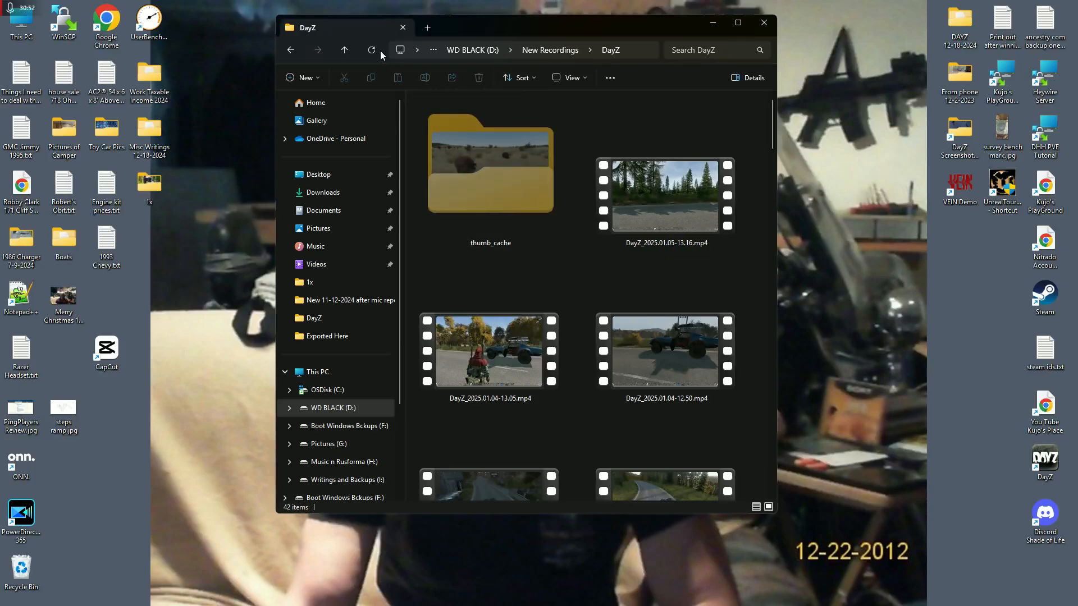
{"action": "left_click", "coordinate": [347, 48]}
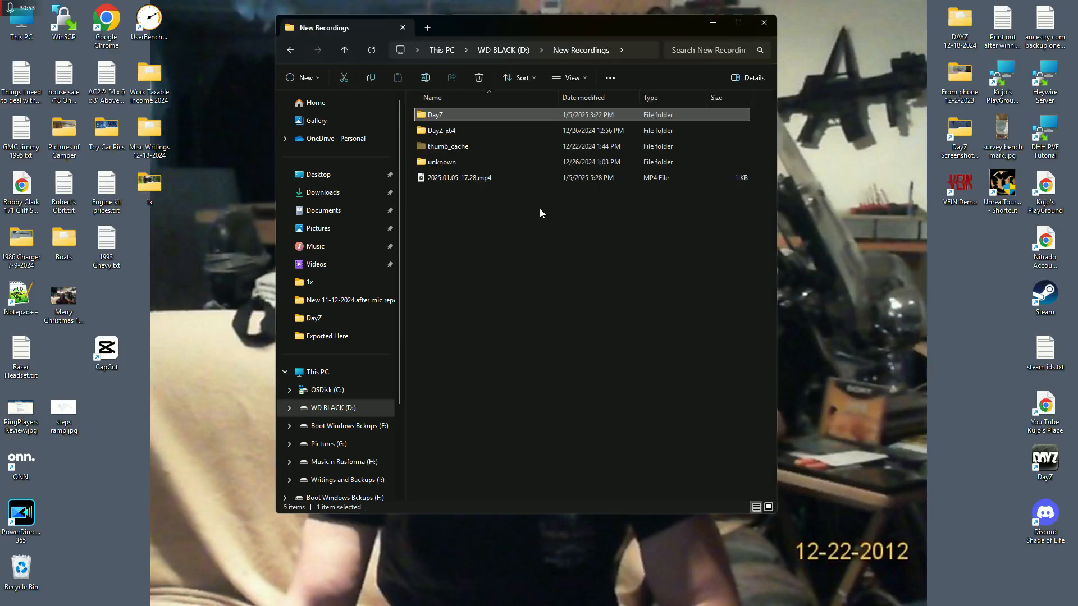
{"action": "double_click", "coordinate": [454, 163]}
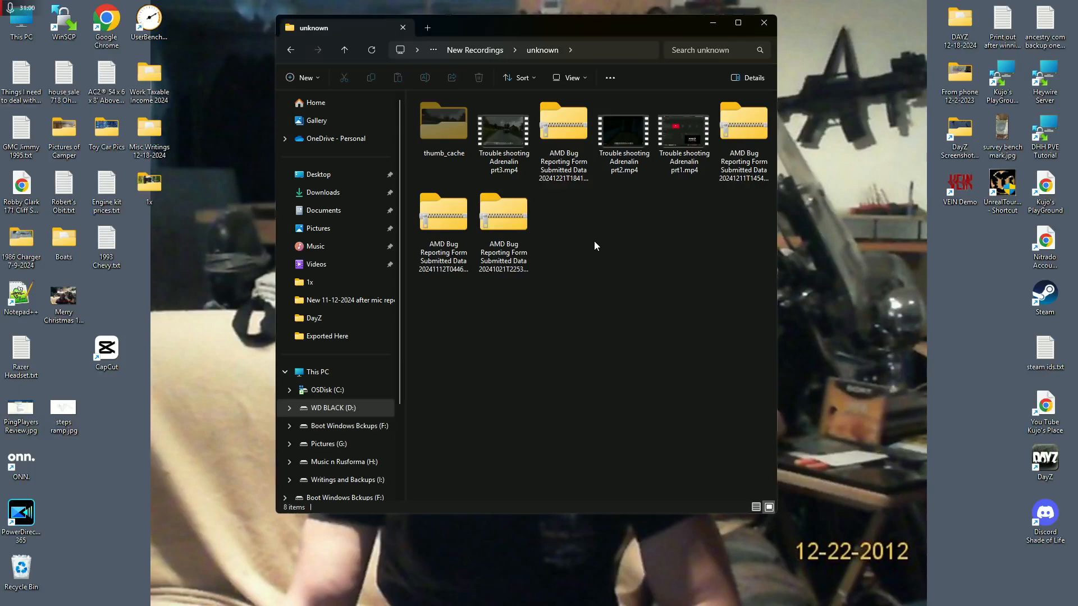
{"action": "left_click", "coordinate": [344, 48]}
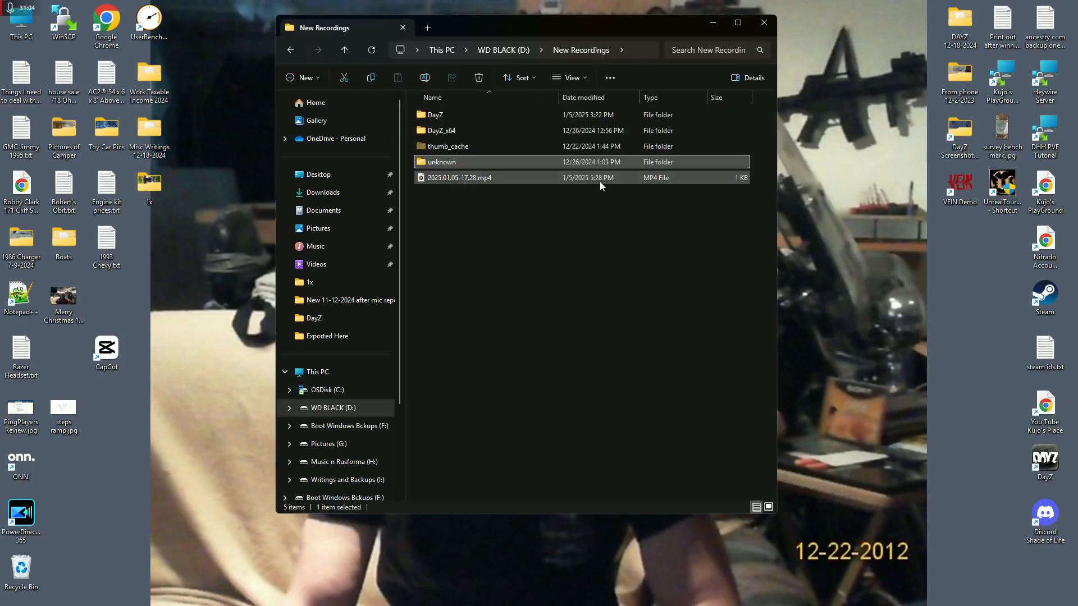
Open the video file 2025.01.05-17.28.mp4 from the New Recordings folder.
{"action": "left_click", "coordinate": [507, 177]}
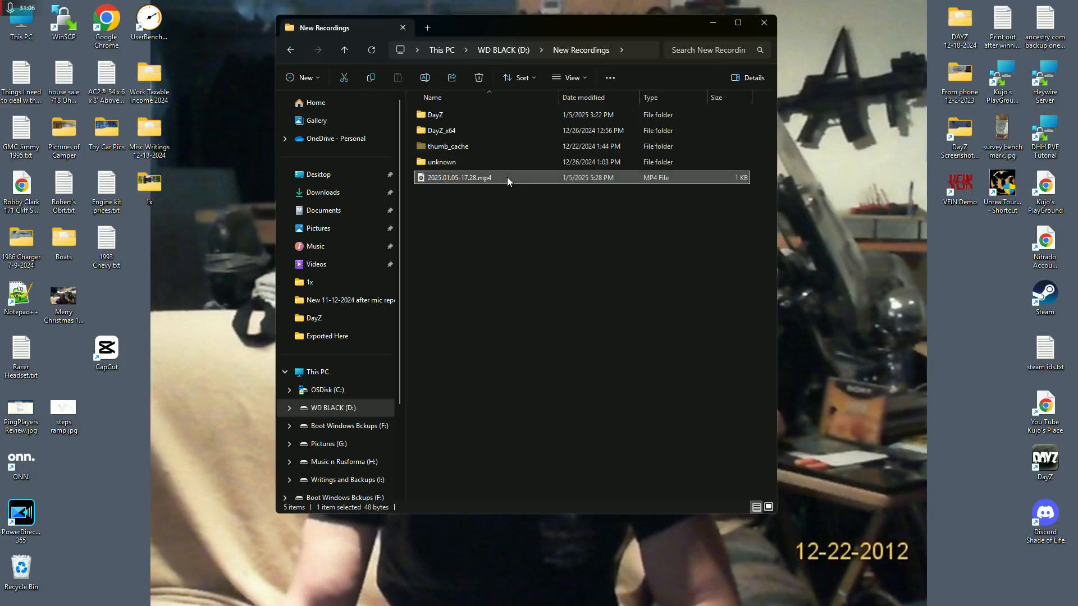
{"action": "right_click", "coordinate": [507, 176]}
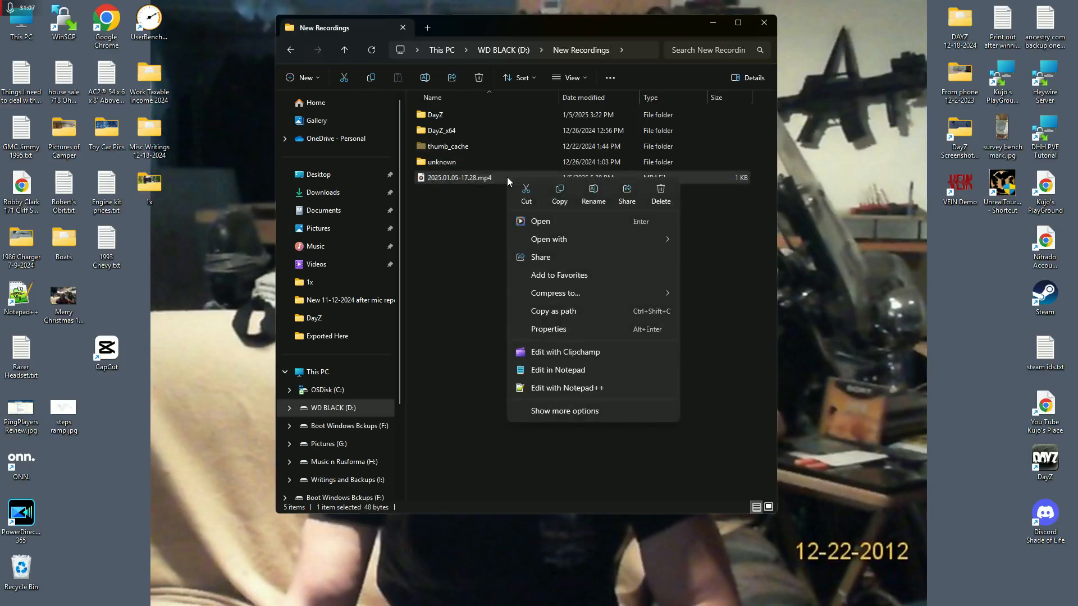
{"action": "left_click", "coordinate": [560, 222]}
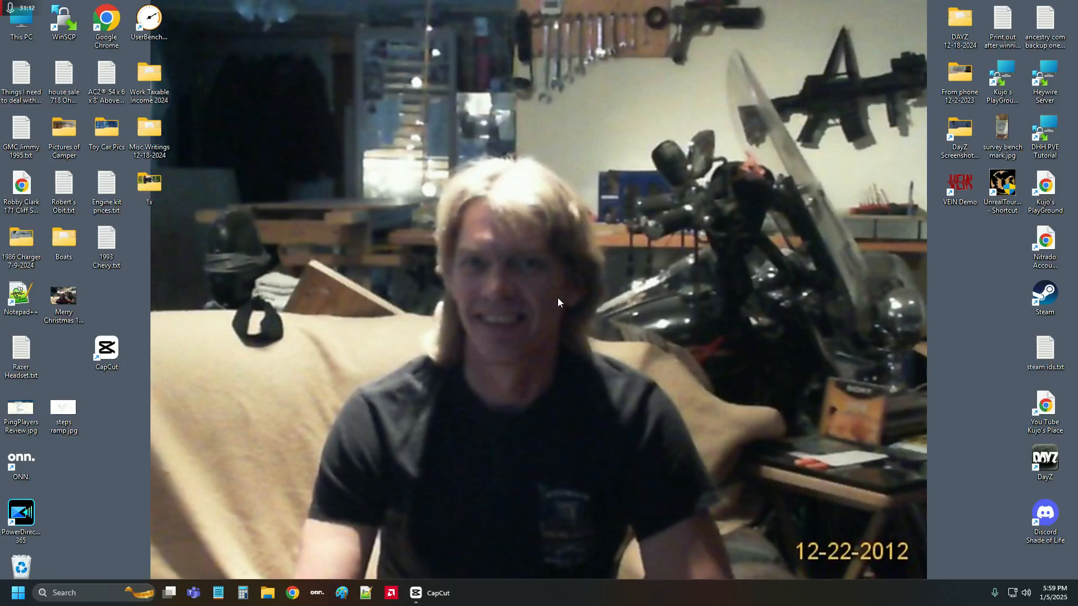